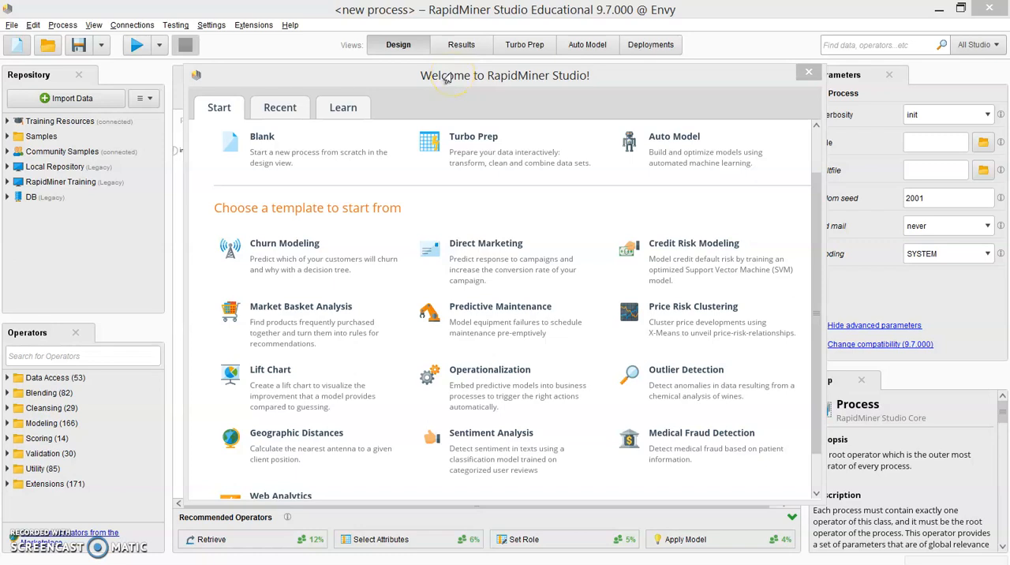
Step: Review the template choices on the welcome screen and start a new process from the Sentiment Analysis template
{"action": "left_click", "coordinate": [447, 77]}
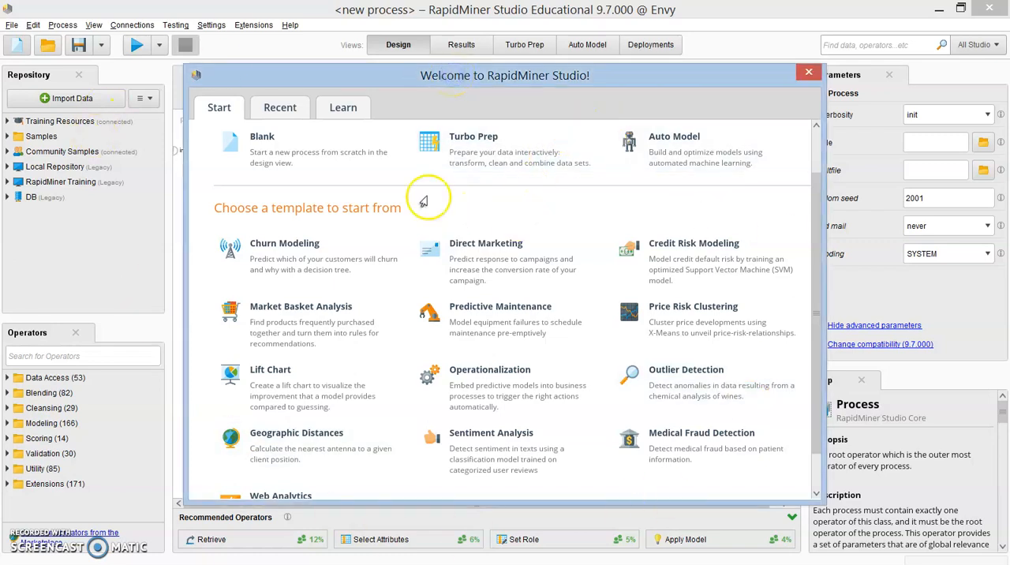
{"action": "left_click", "coordinate": [217, 106]}
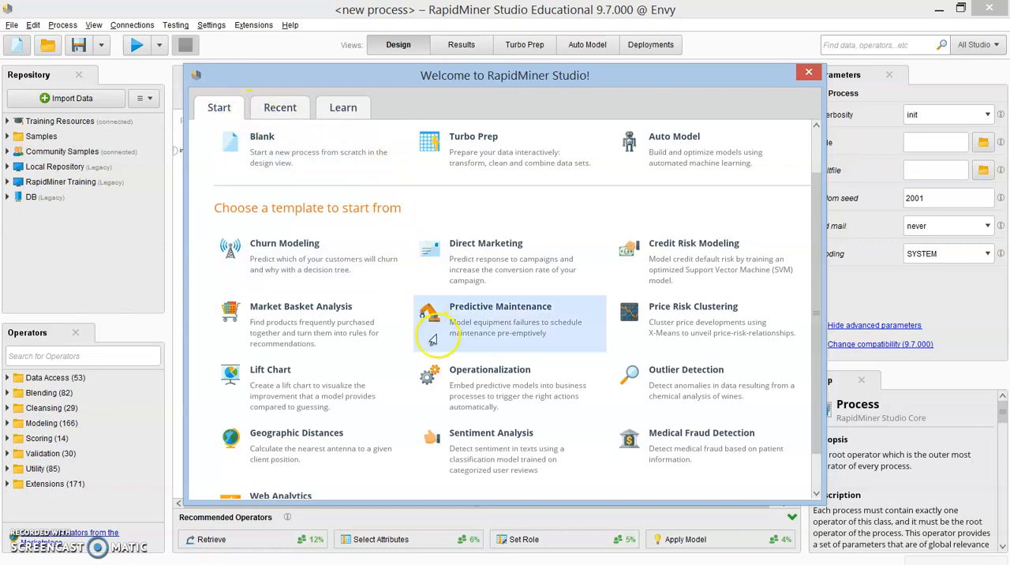
{"action": "scroll", "coordinate": [436, 347], "scroll_direction": "down", "scroll_amount": 1}
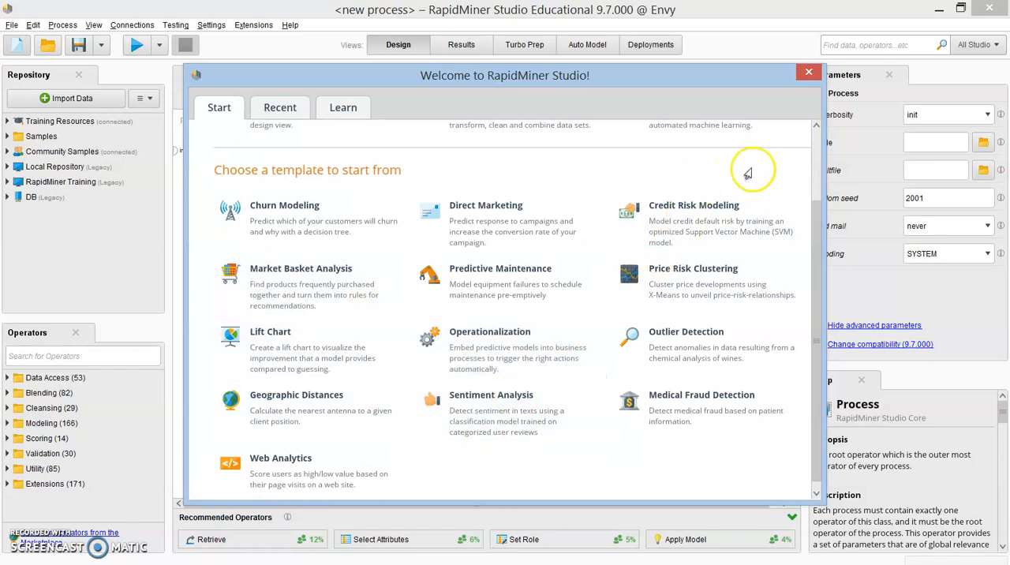
{"action": "left_click", "coordinate": [808, 72]}
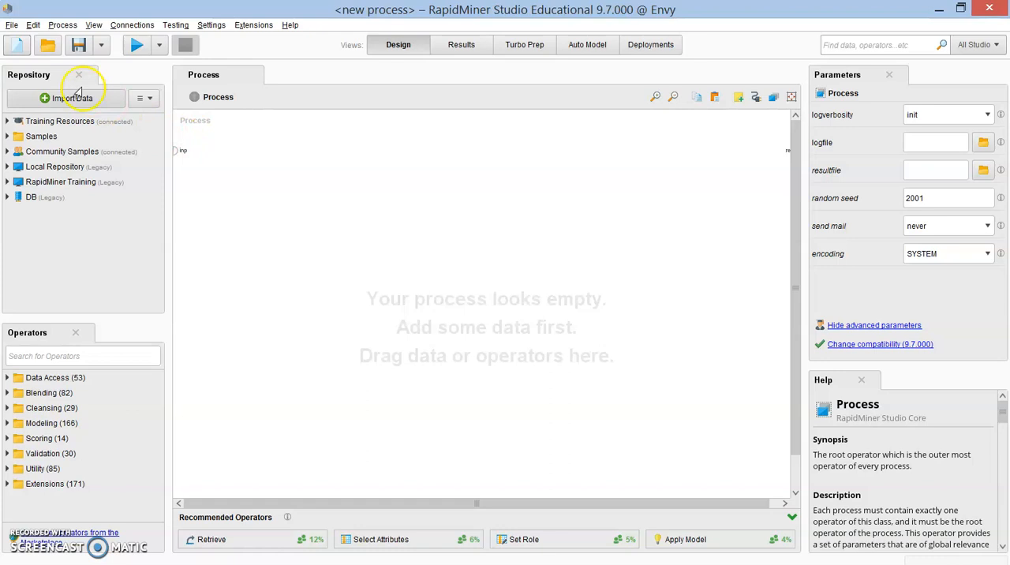
{"action": "left_click", "coordinate": [15, 51]}
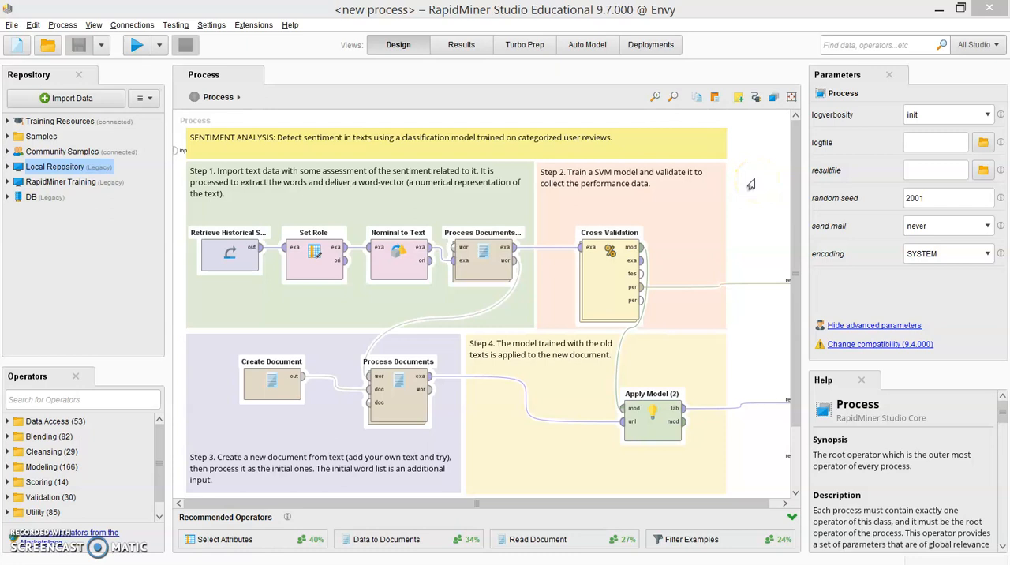
Step: Add the Ramli-DASS dataset from the Local Repository's data folder to the process, and delete the added operator
{"action": "left_click", "coordinate": [230, 261]}
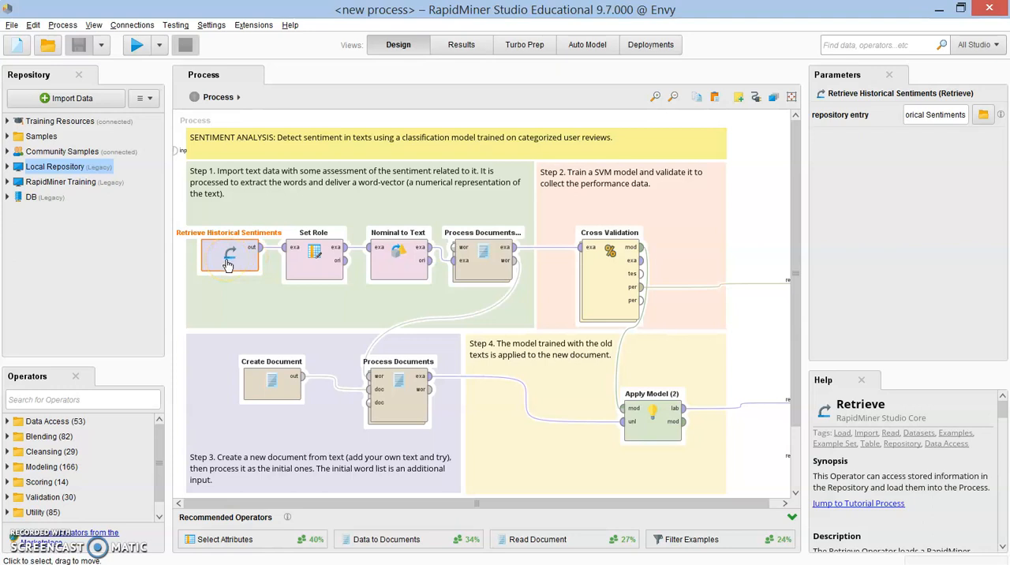
{"action": "left_click", "coordinate": [8, 166]}
{"action": "left_click", "coordinate": [18, 228]}
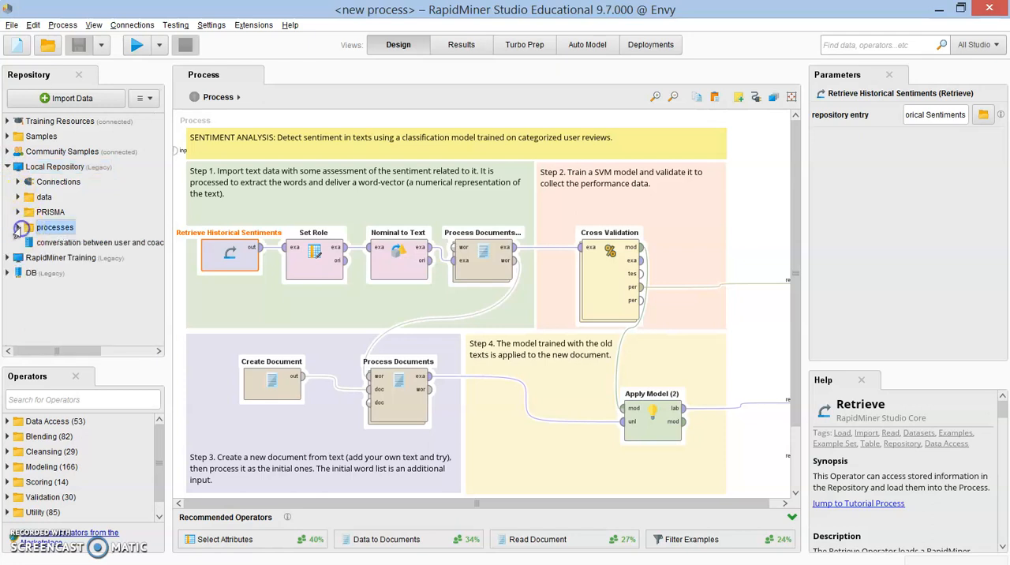
{"action": "left_click", "coordinate": [18, 197]}
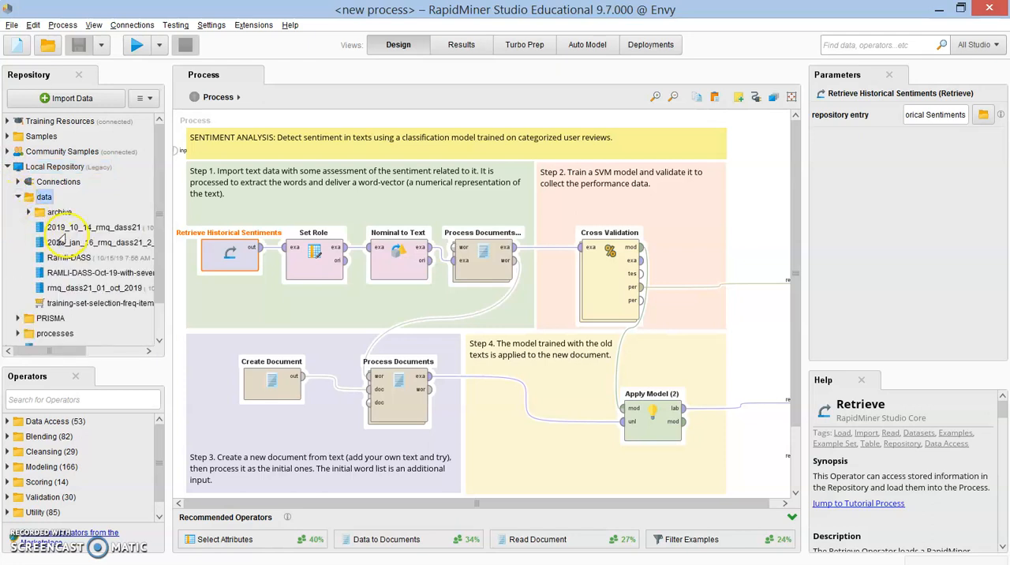
{"action": "left_click", "coordinate": [55, 258]}
{"action": "left_click_drag", "start_coordinate": [54, 258], "coordinate": [247, 316]}
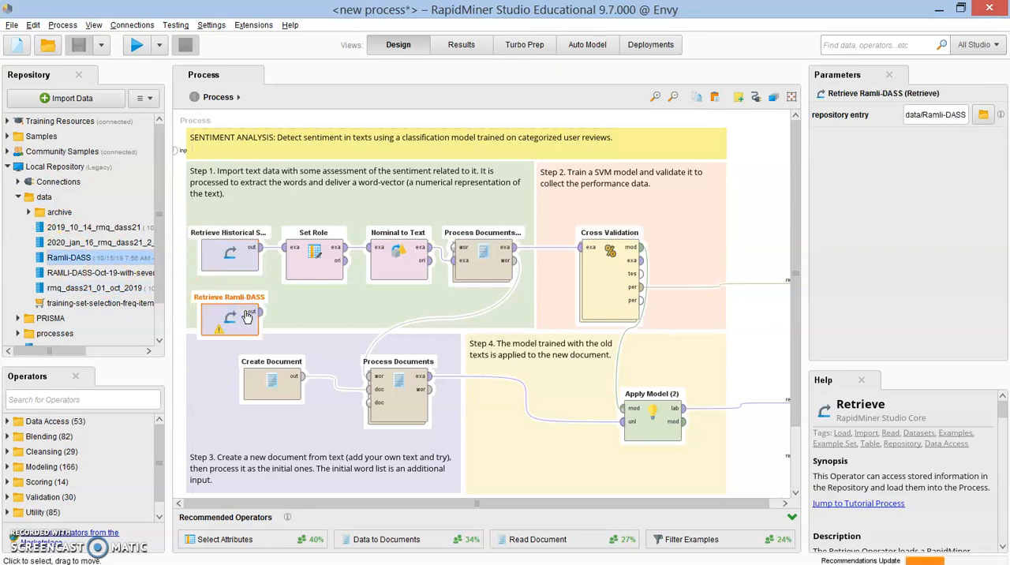
{"action": "key", "text": "Delete"}
Step: Set a breakpoint after the Retrieve Historical Sentiments operator and run the process
{"action": "left_click", "coordinate": [230, 255]}
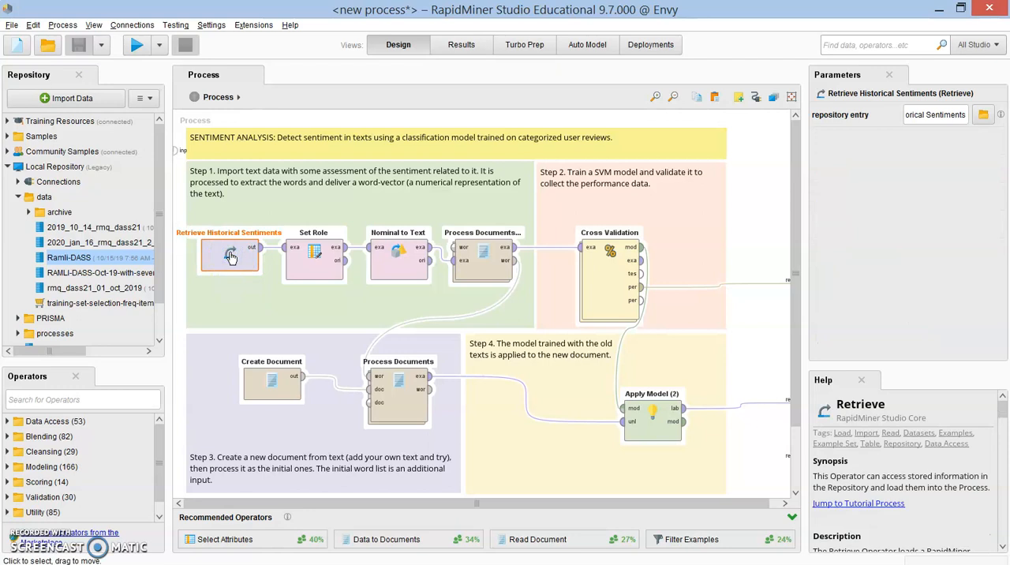
{"action": "left_click", "coordinate": [312, 275]}
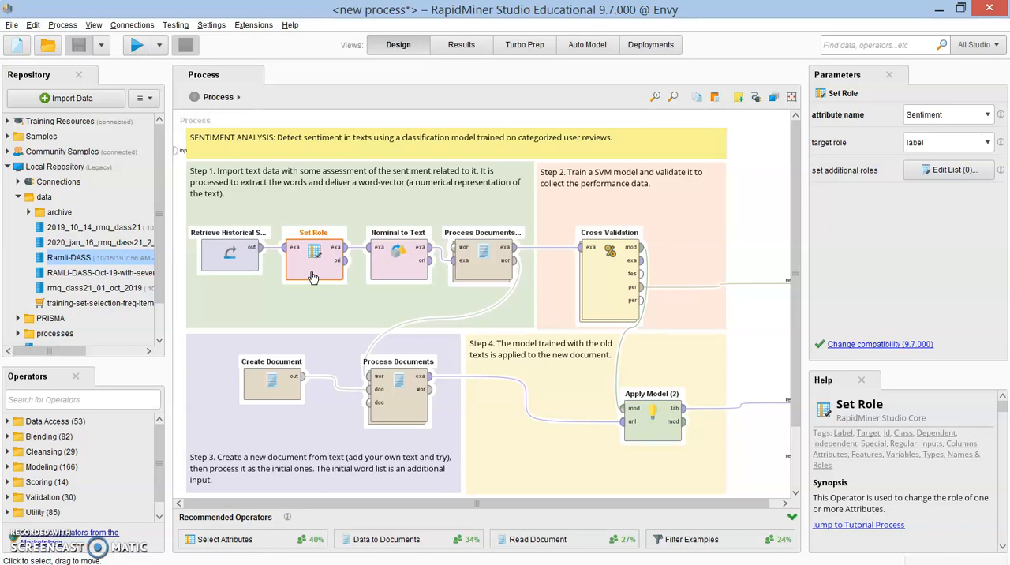
{"action": "left_click", "coordinate": [221, 268]}
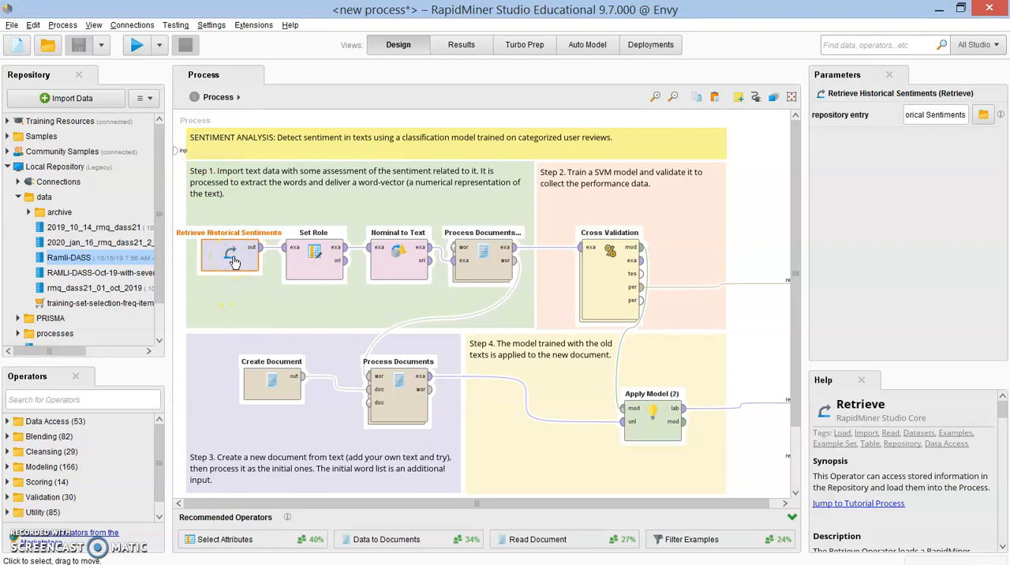
{"action": "right_click", "coordinate": [233, 261]}
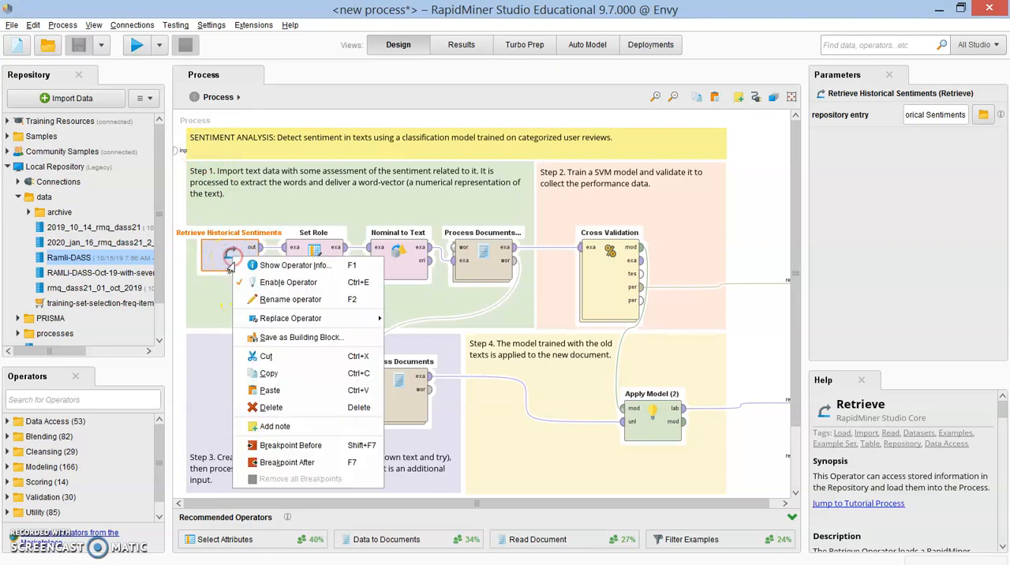
{"action": "left_click", "coordinate": [291, 458]}
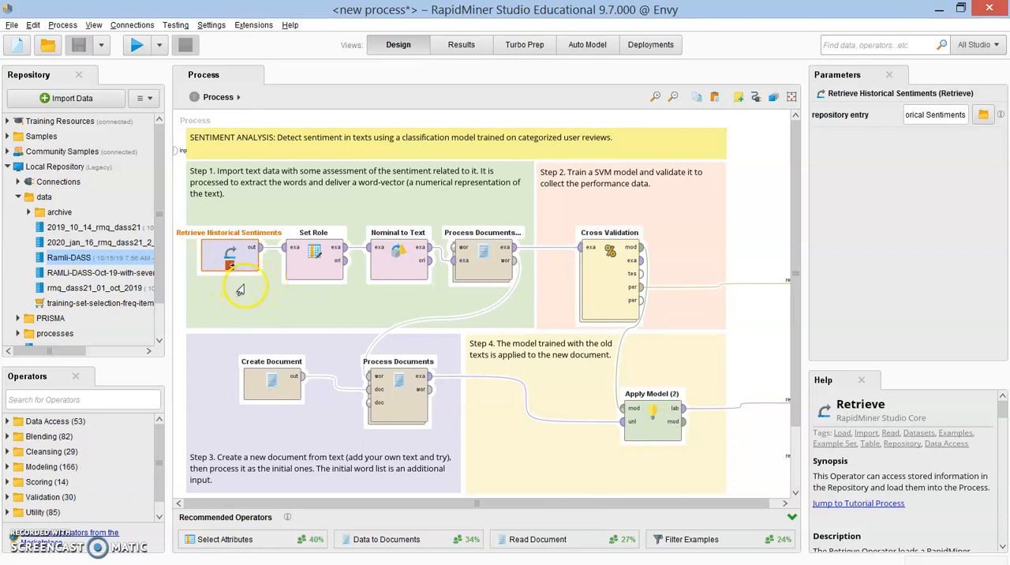
{"action": "left_click", "coordinate": [136, 45]}
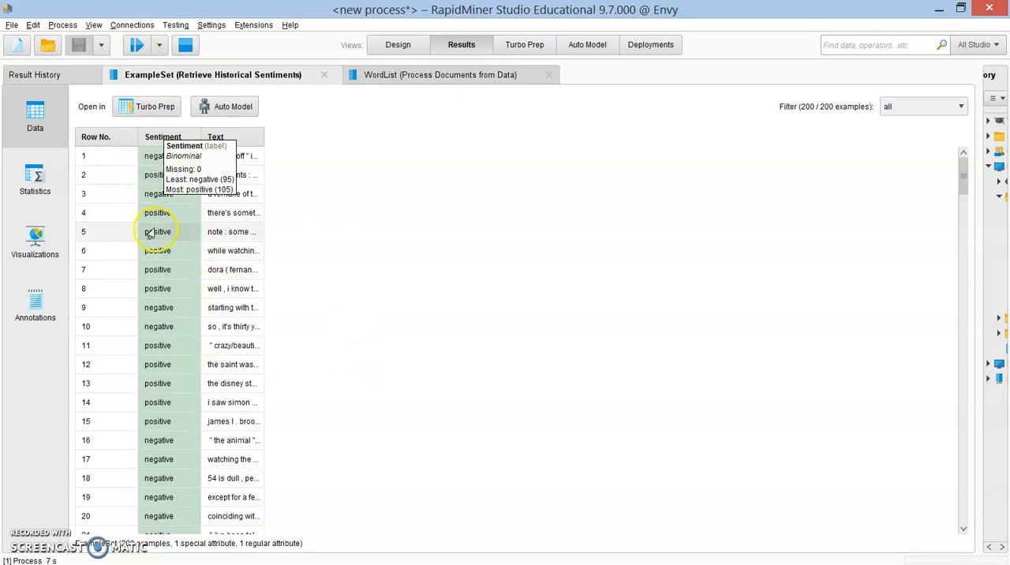
Step: Examine the retrieved reviews in a widened Text column, the statistics of both attributes and the Sentiment bar chart
{"action": "left_click_drag", "start_coordinate": [263, 138], "coordinate": [885, 157]}
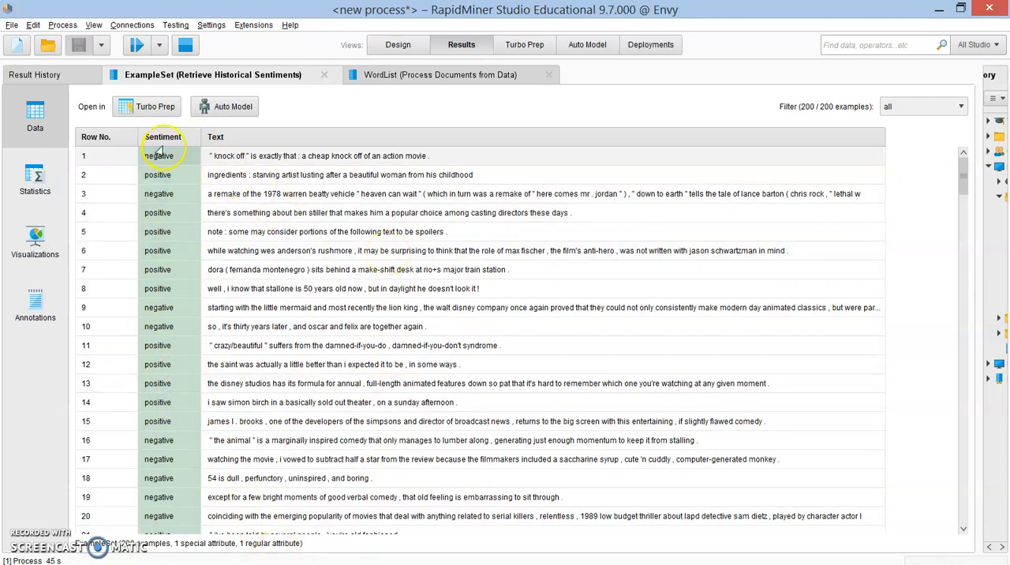
{"action": "left_click", "coordinate": [16, 192]}
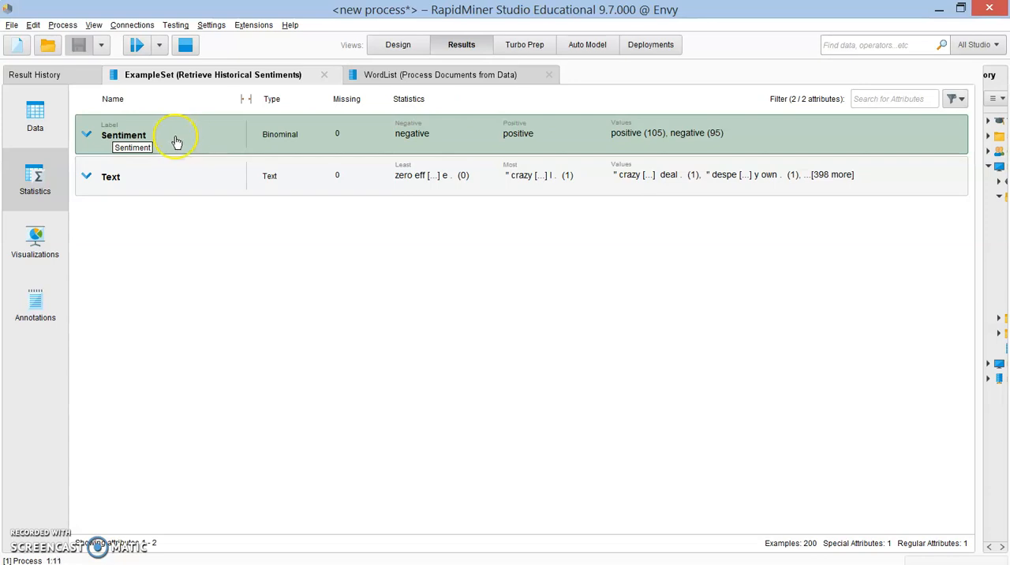
{"action": "left_click", "coordinate": [325, 144]}
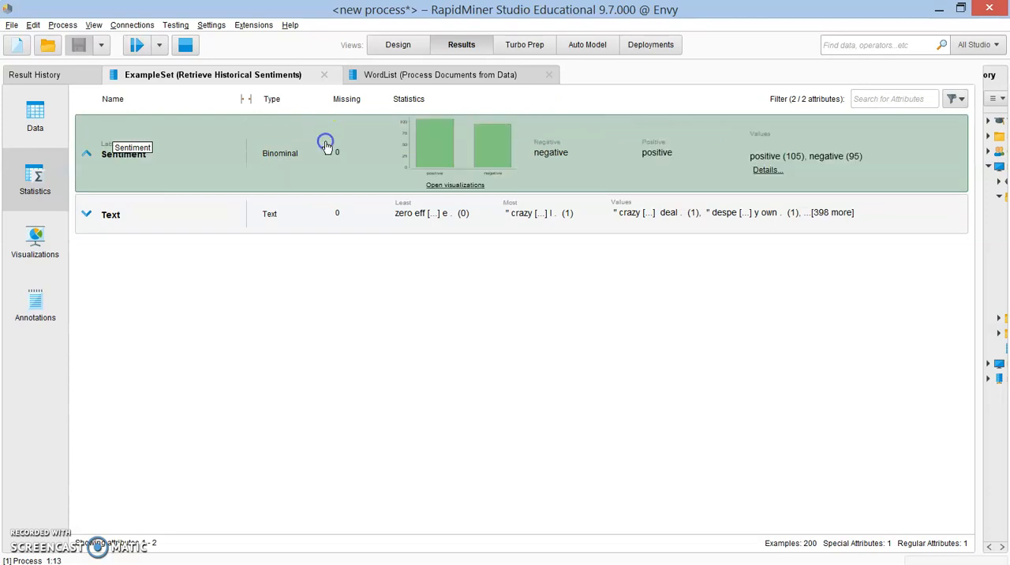
{"action": "left_click", "coordinate": [372, 225]}
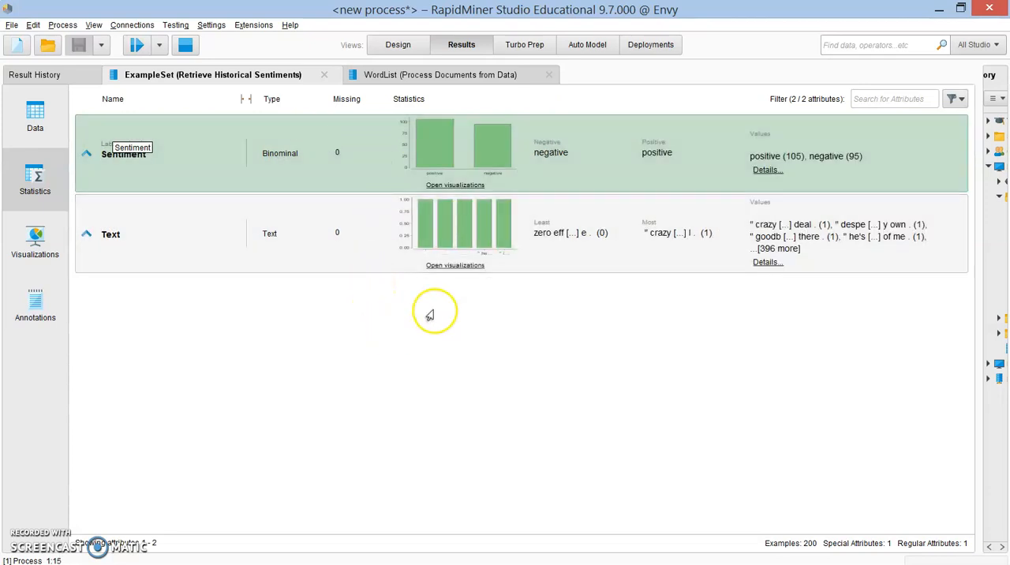
{"action": "left_click", "coordinate": [458, 186]}
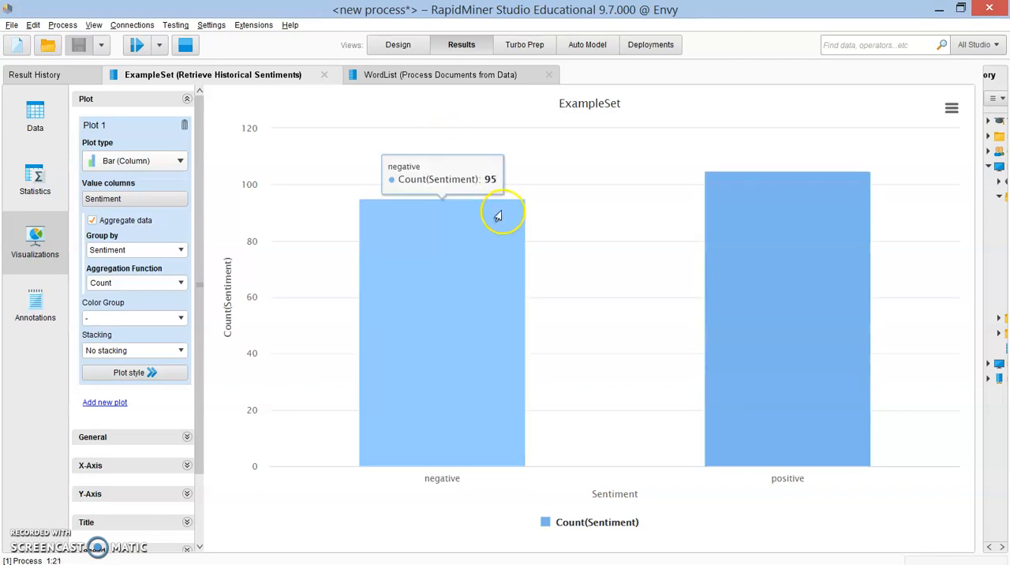
{"action": "mouse_move", "coordinate": [733, 228]}
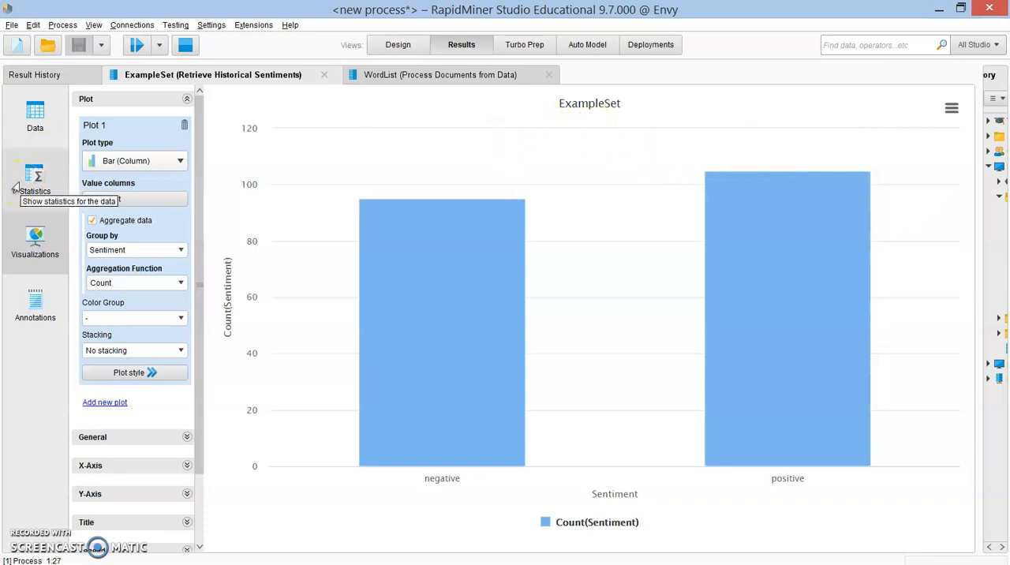
{"action": "left_click", "coordinate": [27, 124]}
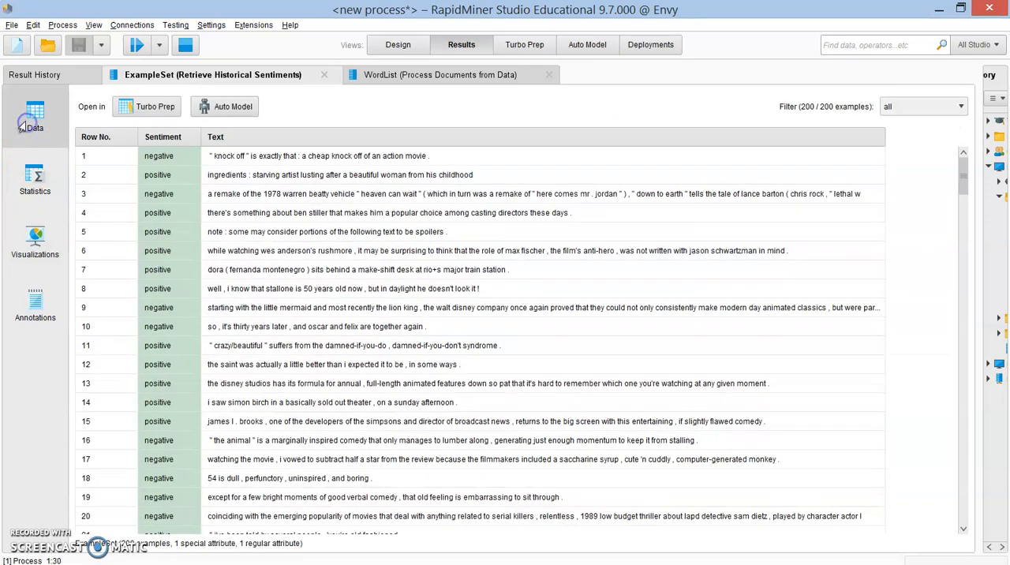
Step: Return to the process design and examine the attribute name and target role options of the Set Role operator
{"action": "left_click", "coordinate": [395, 44]}
{"action": "left_click", "coordinate": [449, 51]}
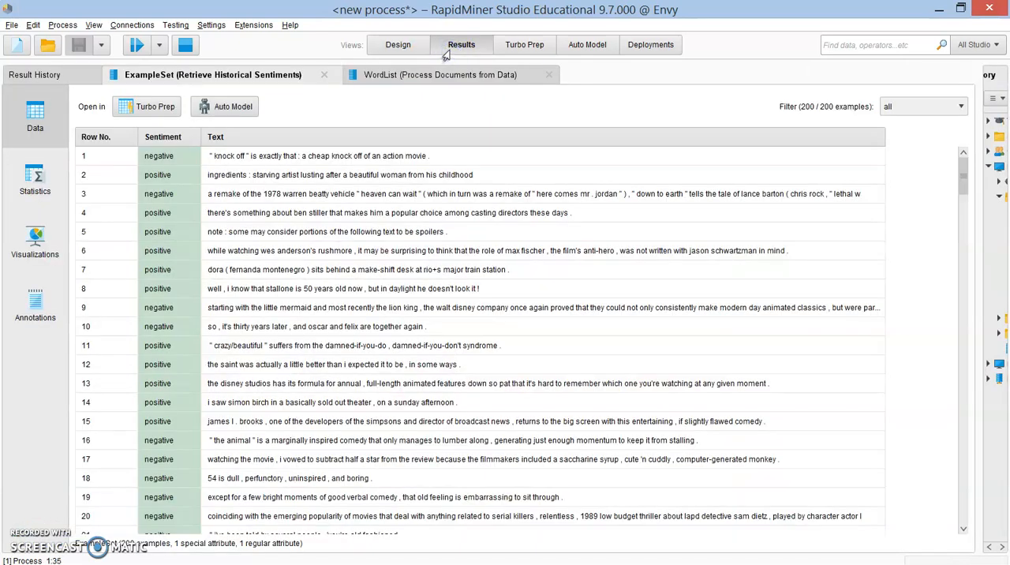
{"action": "left_click", "coordinate": [385, 46]}
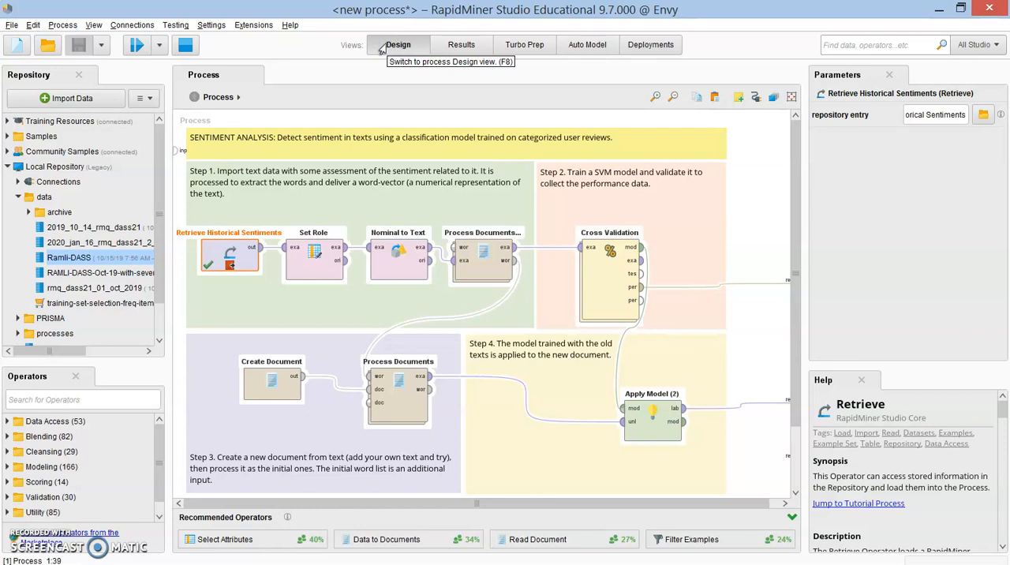
{"action": "left_click", "coordinate": [306, 276]}
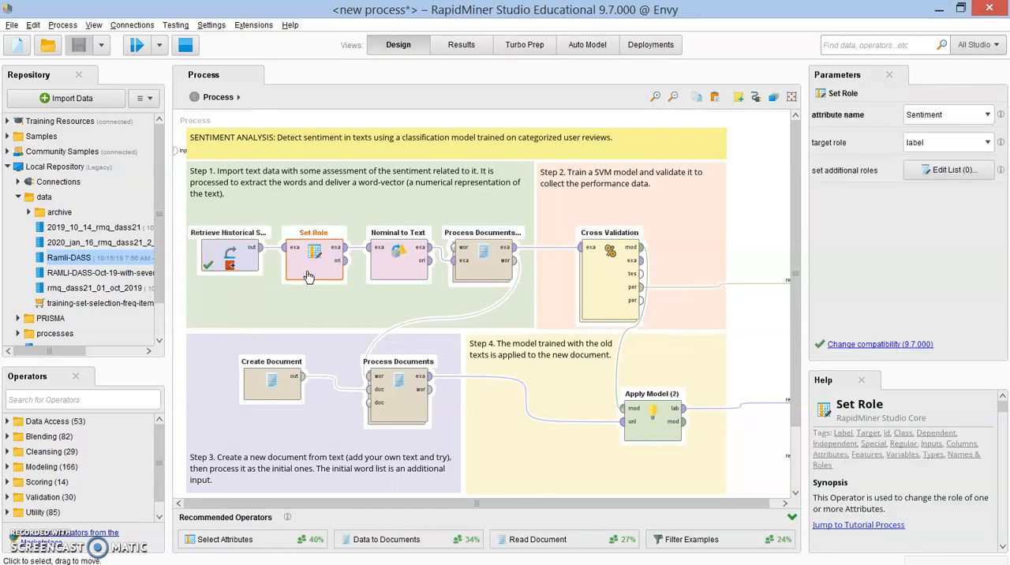
{"action": "left_click", "coordinate": [335, 273]}
{"action": "left_click", "coordinate": [964, 172]}
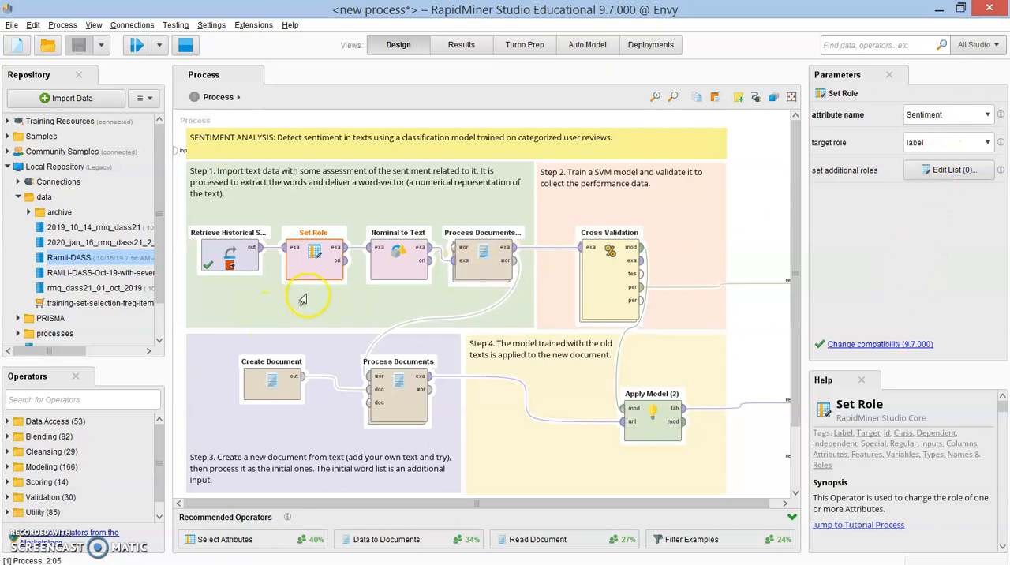
{"action": "left_click", "coordinate": [984, 115]}
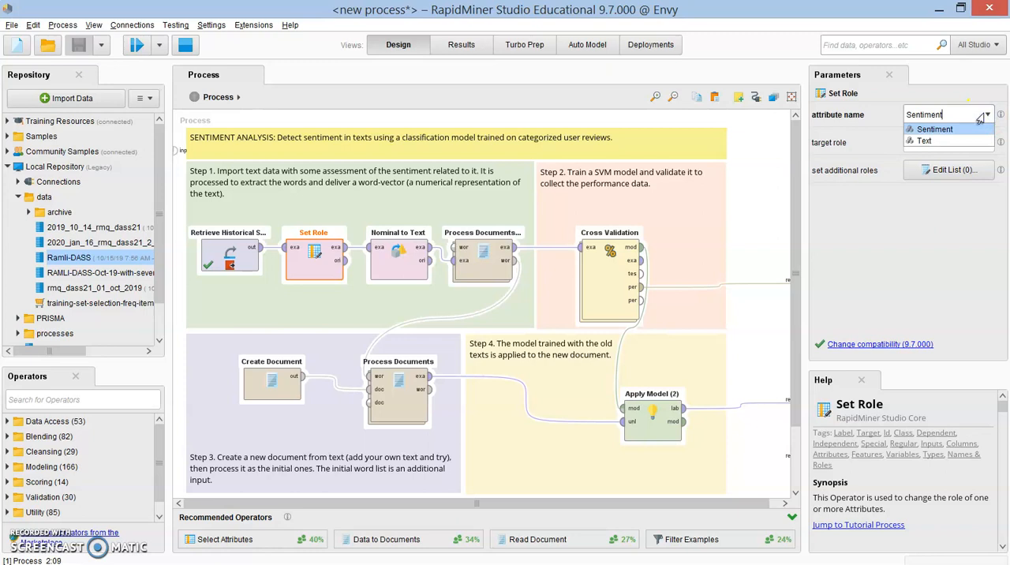
{"action": "left_click", "coordinate": [978, 116]}
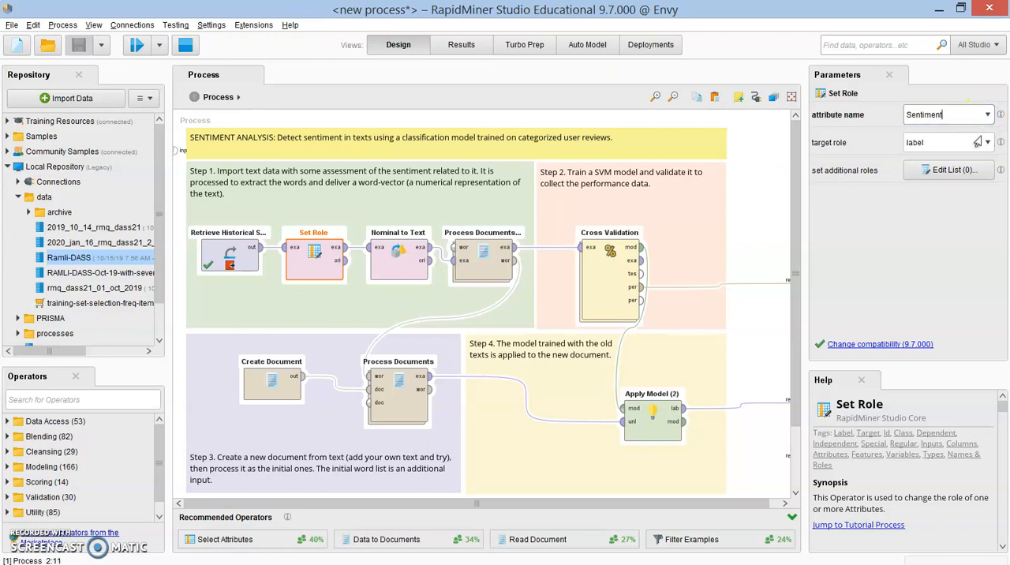
{"action": "left_click", "coordinate": [978, 142]}
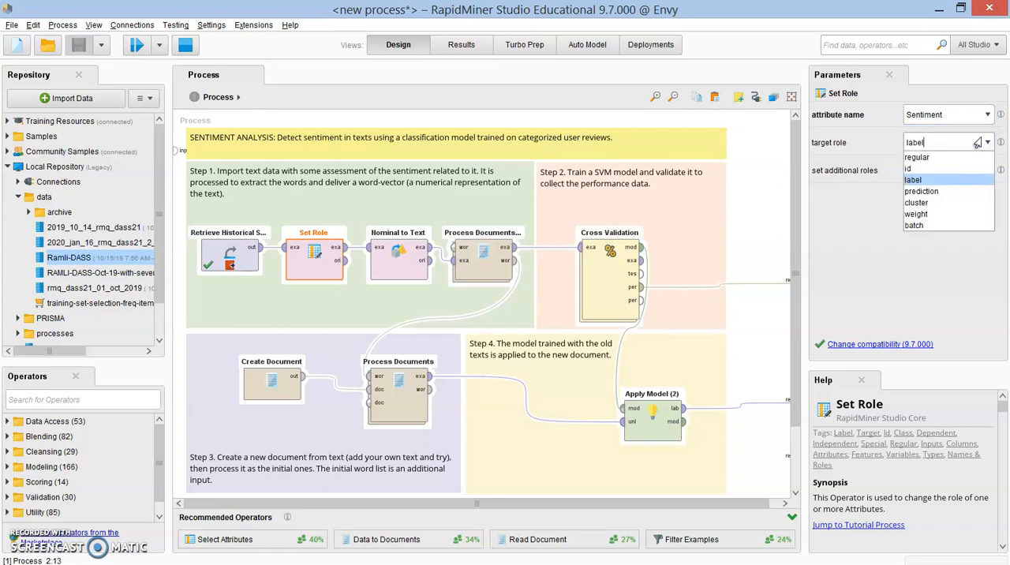
{"action": "left_click", "coordinate": [978, 143]}
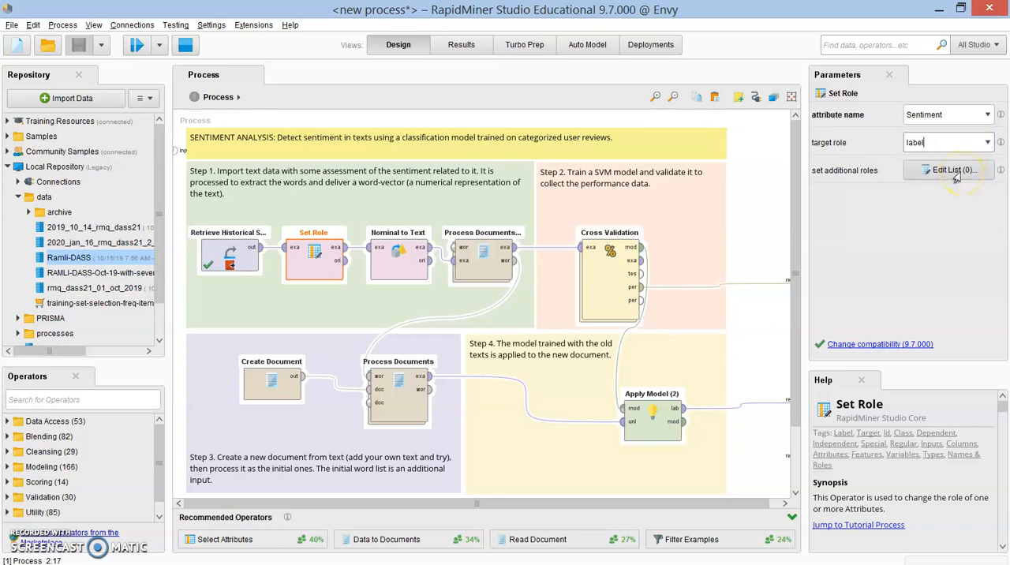
Step: Examine the target role choices in Set Role's additional roles list and close it without applying an entry
{"action": "left_click", "coordinate": [953, 171]}
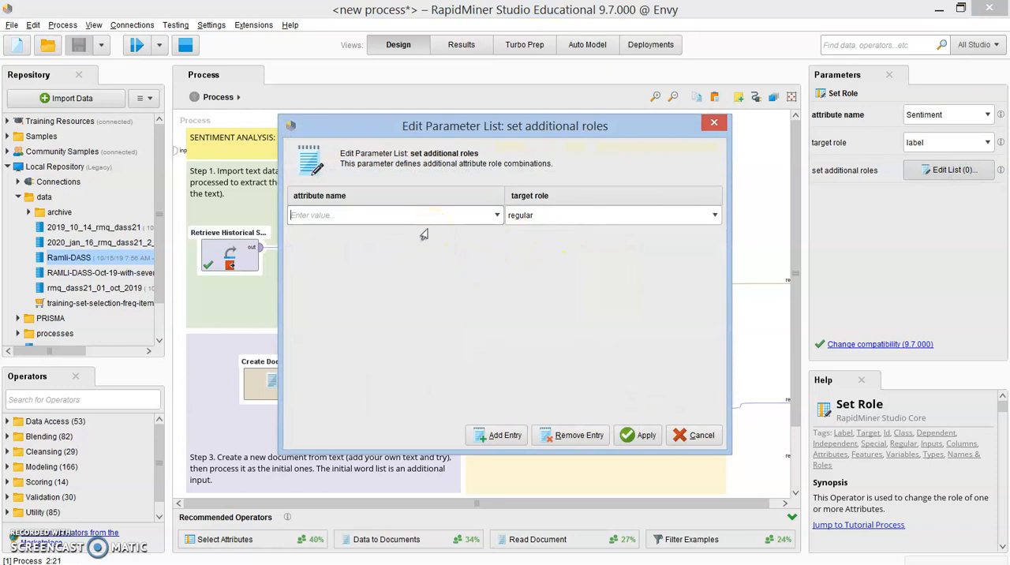
{"action": "left_click", "coordinate": [601, 220]}
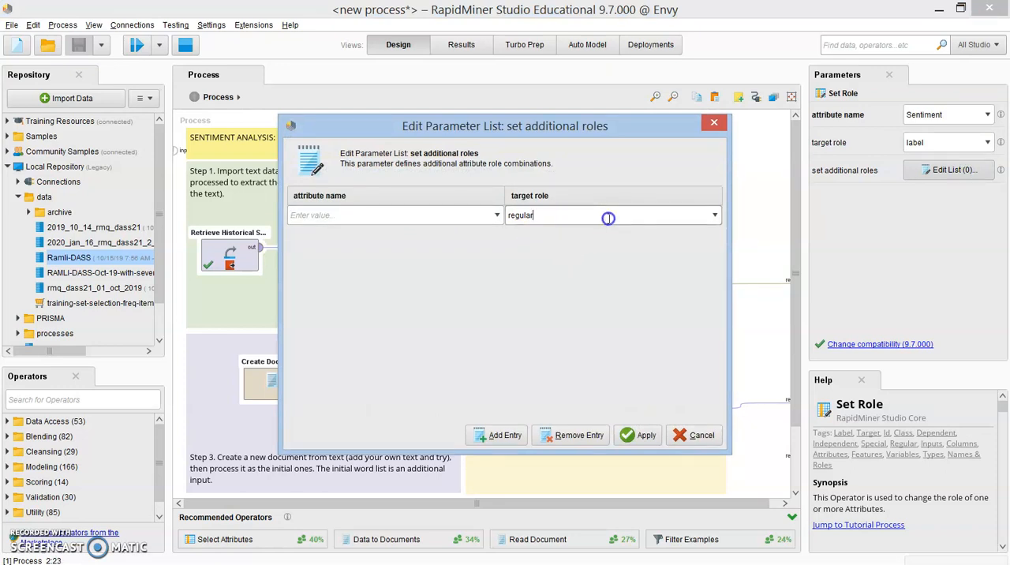
{"action": "left_click", "coordinate": [728, 219]}
{"action": "left_click", "coordinate": [714, 215]}
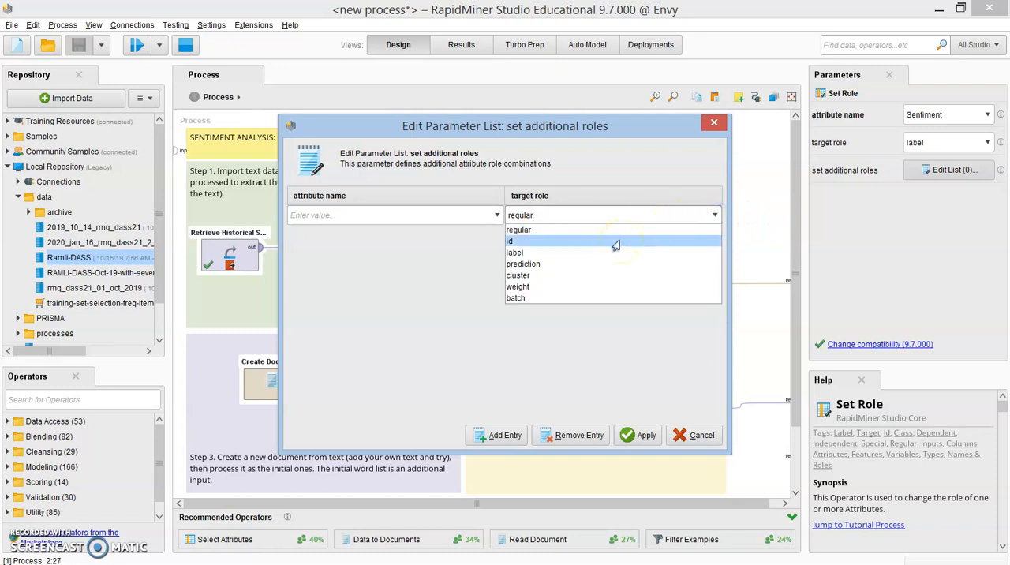
{"action": "left_click", "coordinate": [401, 334]}
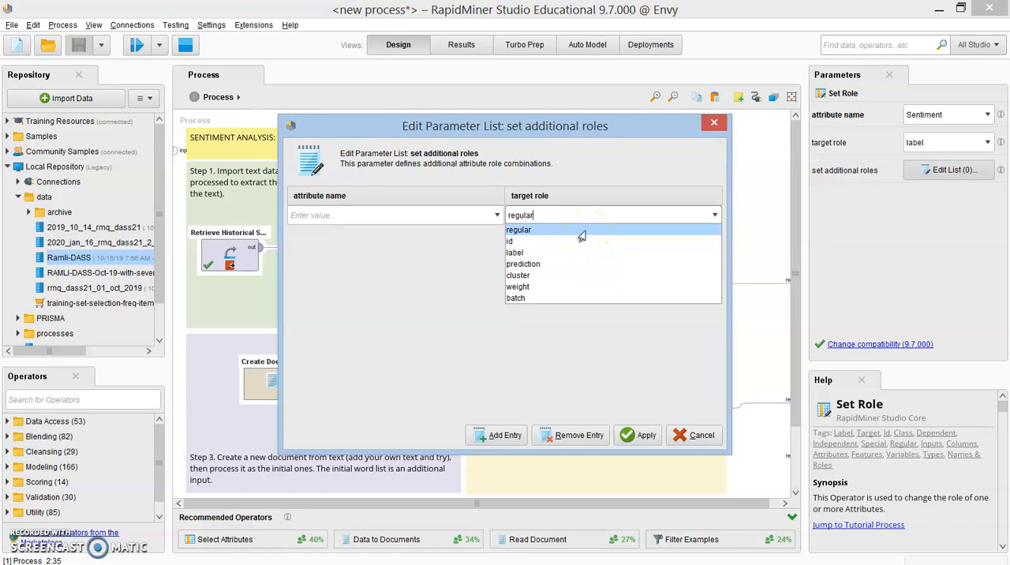
{"action": "left_click", "coordinate": [425, 296]}
{"action": "left_click", "coordinate": [698, 437]}
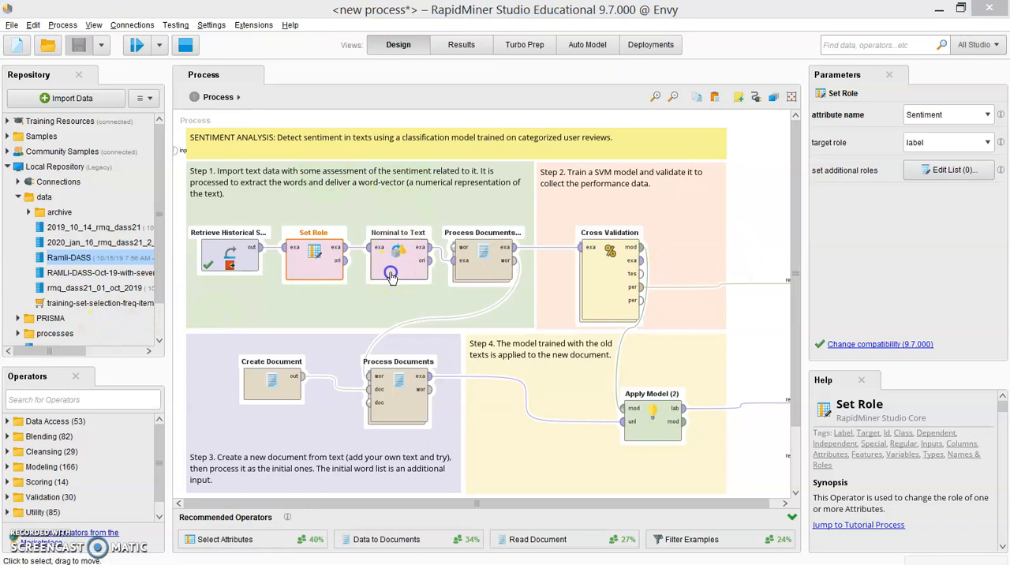
Step: Select the Nominal to Text operator, examine the attribute types in the retrieved example set's statistics and return to the process design
{"action": "left_click", "coordinate": [390, 276]}
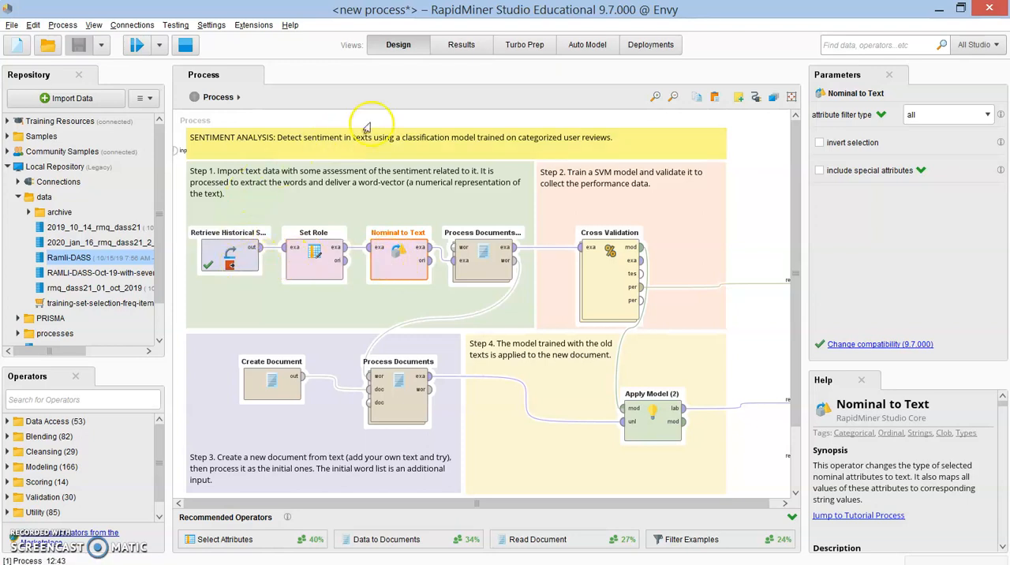
{"action": "left_click", "coordinate": [461, 45]}
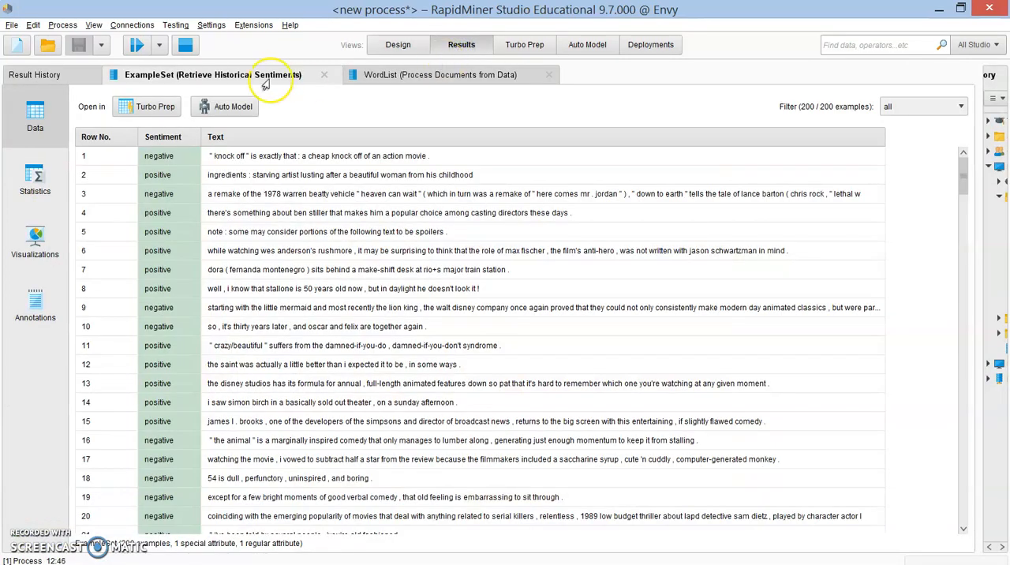
{"action": "left_click", "coordinate": [36, 181]}
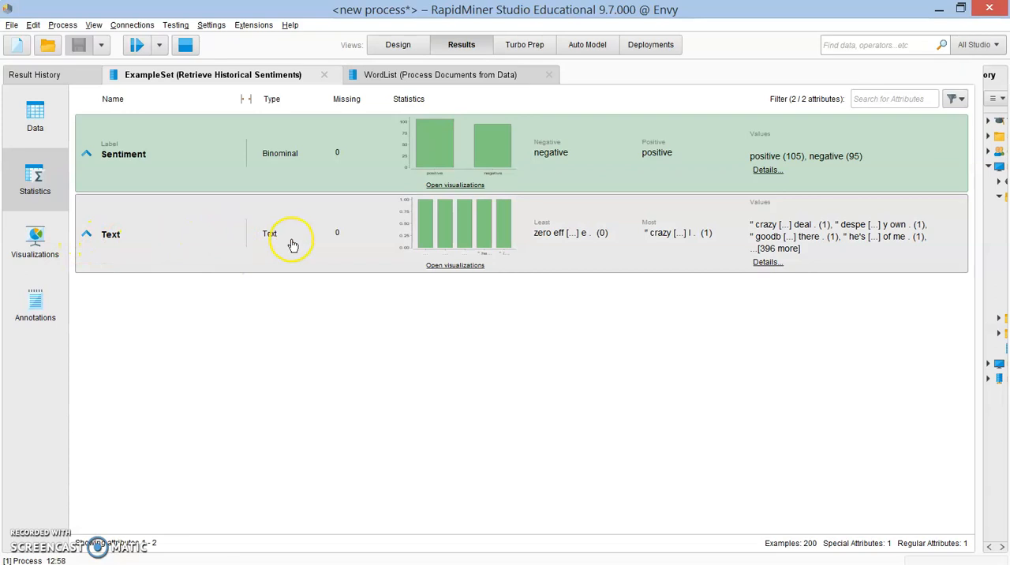
{"action": "left_click", "coordinate": [396, 45]}
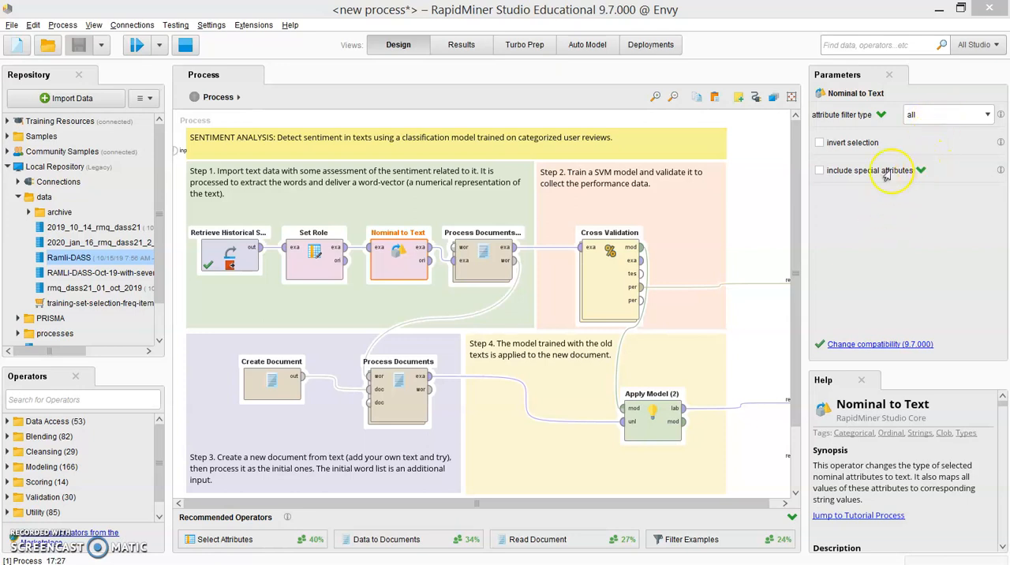
Step: Examine Nominal to Text's include special attributes option and the Sentiment label in the example set's statistics
{"action": "left_click", "coordinate": [817, 172]}
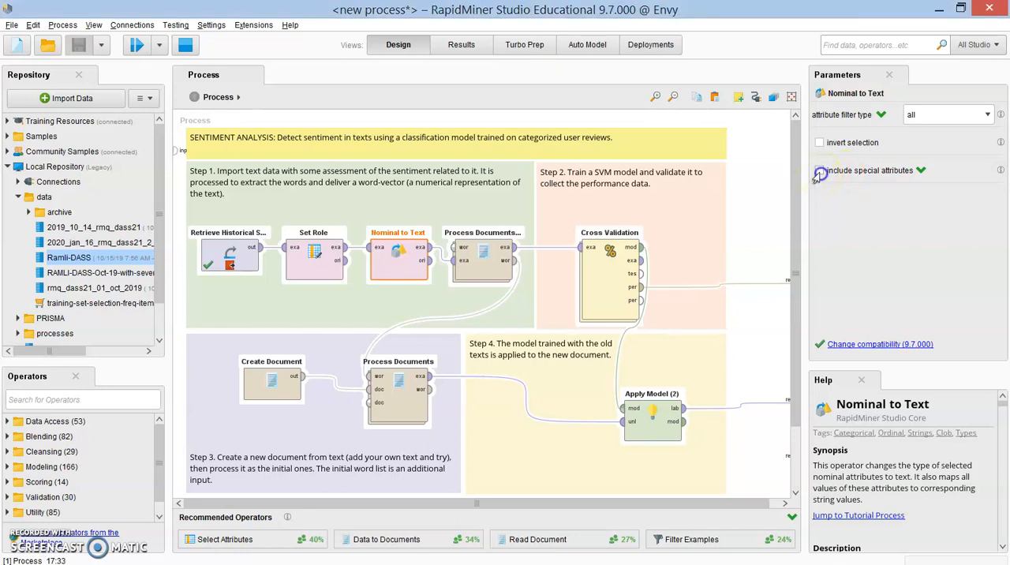
{"action": "left_click", "coordinate": [817, 172]}
{"action": "left_click", "coordinate": [462, 44]}
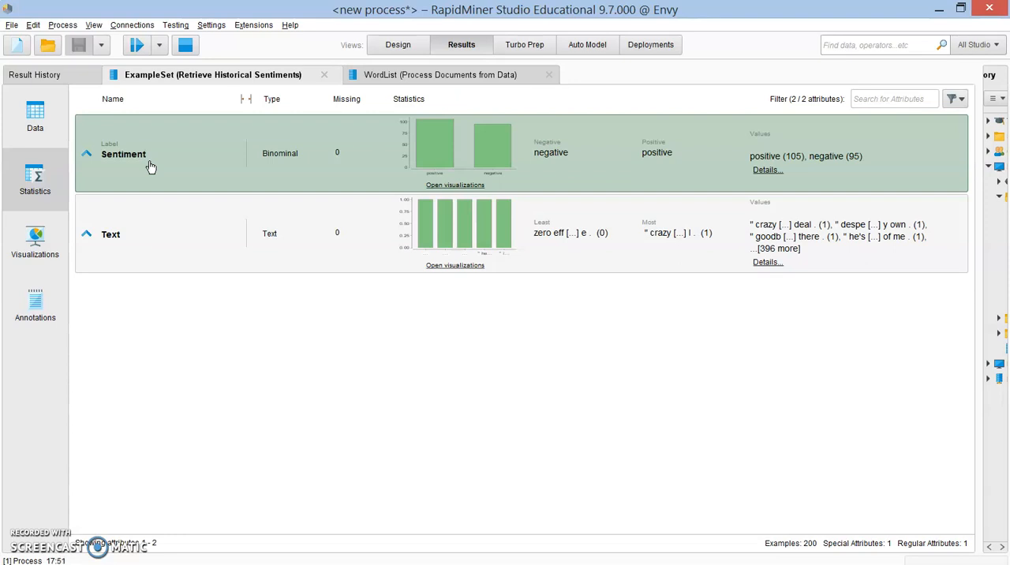
{"action": "left_click", "coordinate": [126, 179]}
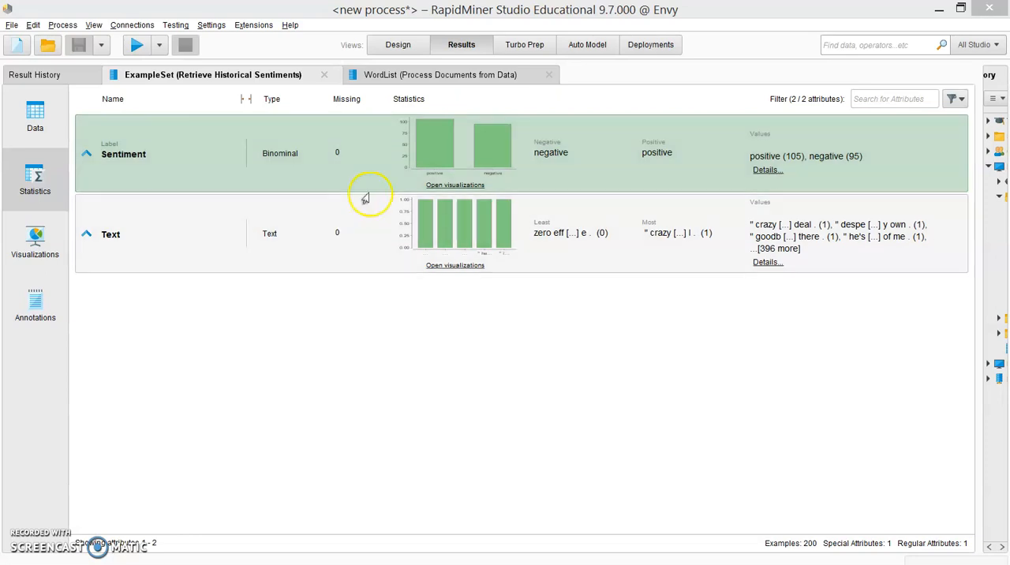
Step: Disable Nominal to Text, move it out of the chain and connect Set Role's example output directly to the Process Documents from Data operator
{"action": "left_click", "coordinate": [398, 44]}
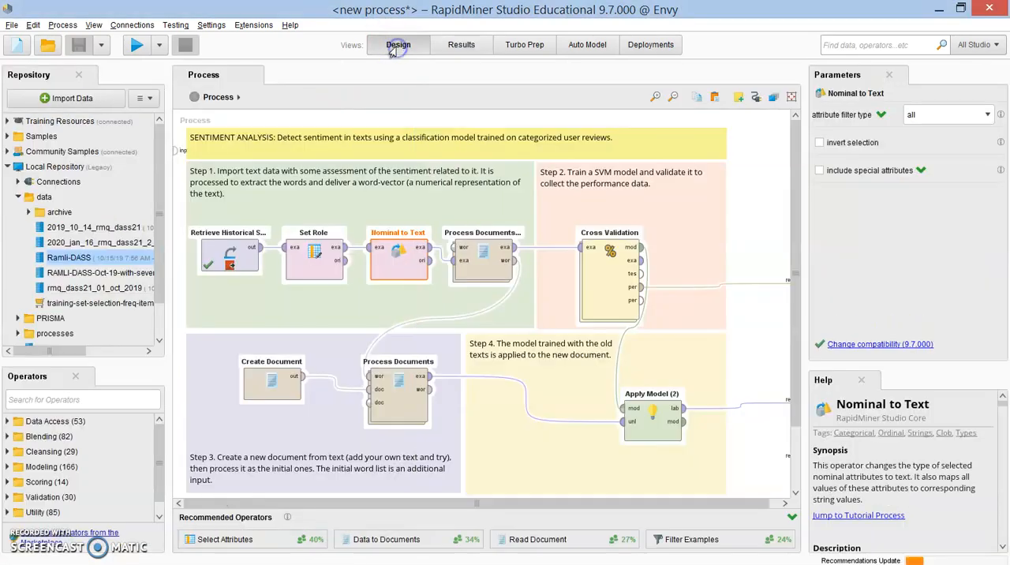
{"action": "left_click", "coordinate": [402, 272]}
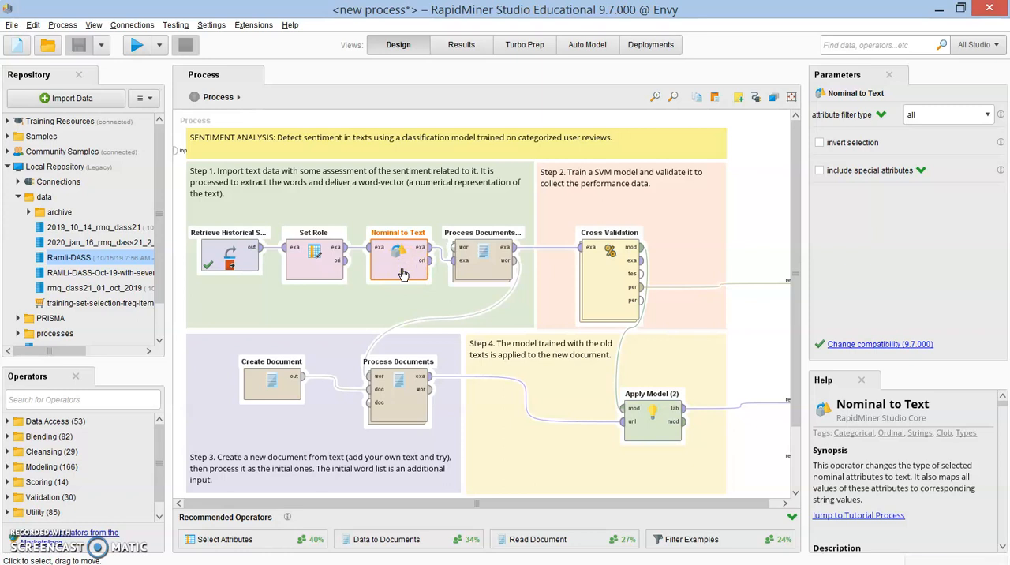
{"action": "right_click", "coordinate": [402, 273]}
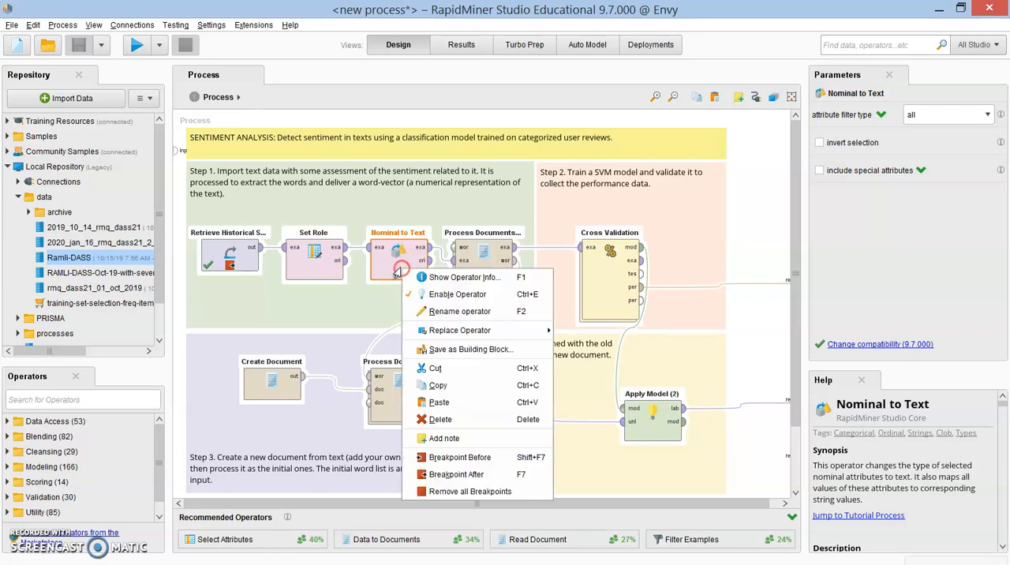
{"action": "left_click", "coordinate": [458, 294]}
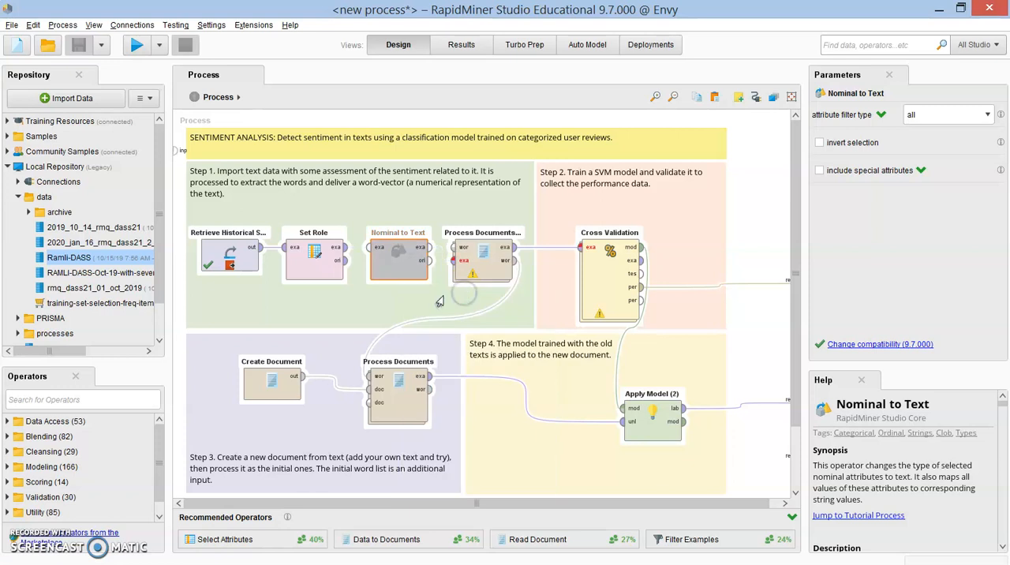
{"action": "left_click_drag", "start_coordinate": [398, 274], "coordinate": [398, 178]}
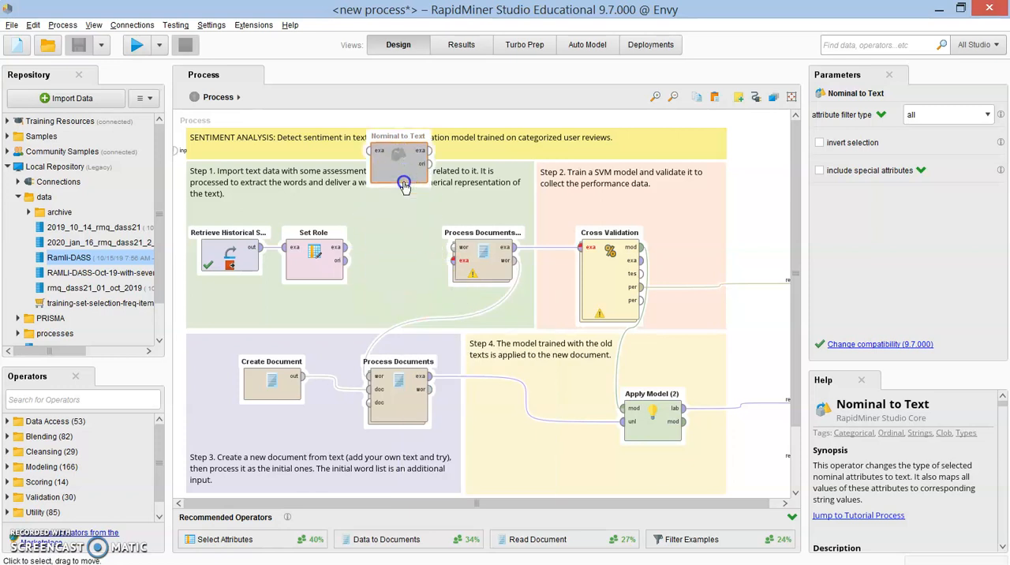
{"action": "left_click", "coordinate": [347, 251]}
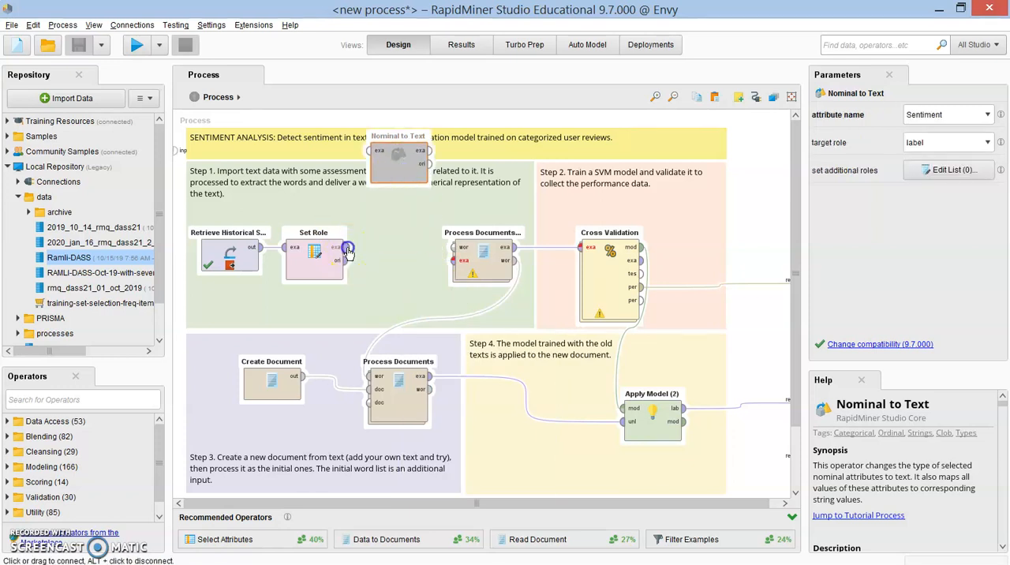
{"action": "left_click", "coordinate": [452, 263]}
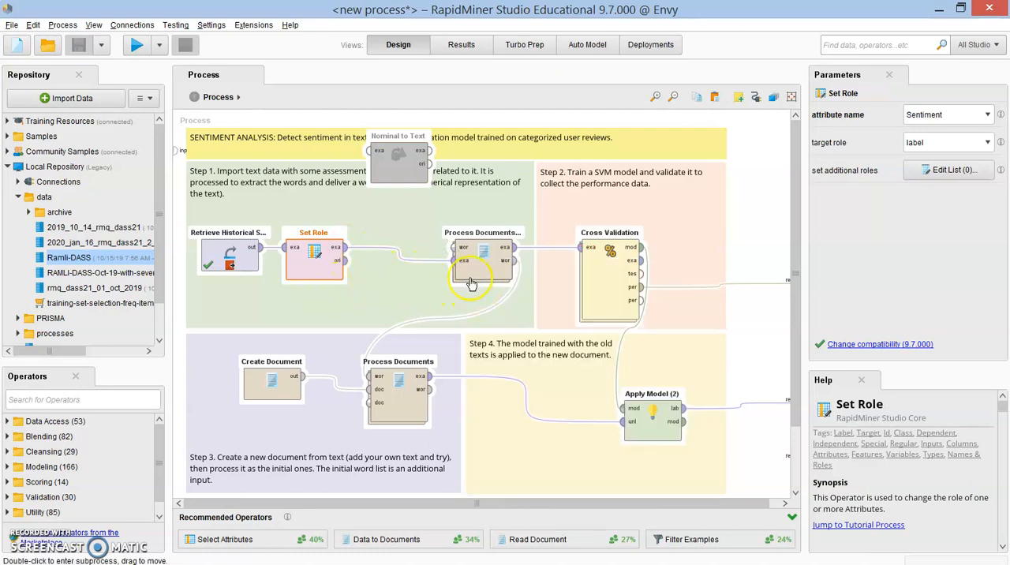
Step: Run the process past its breakpoint to completion with Nominal to Text bypassed, and return to the process design
{"action": "left_click", "coordinate": [136, 46]}
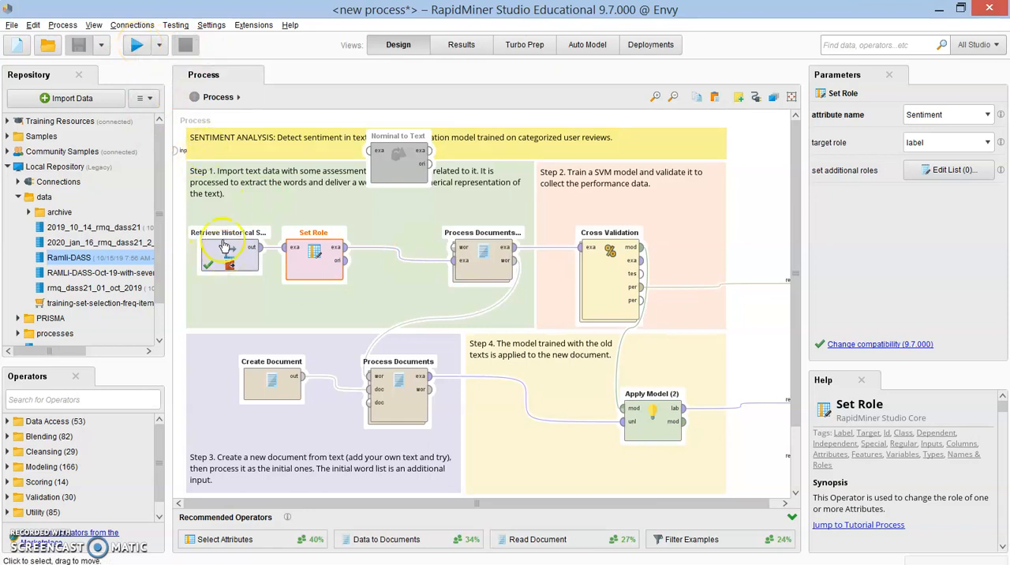
{"action": "left_click", "coordinate": [136, 47]}
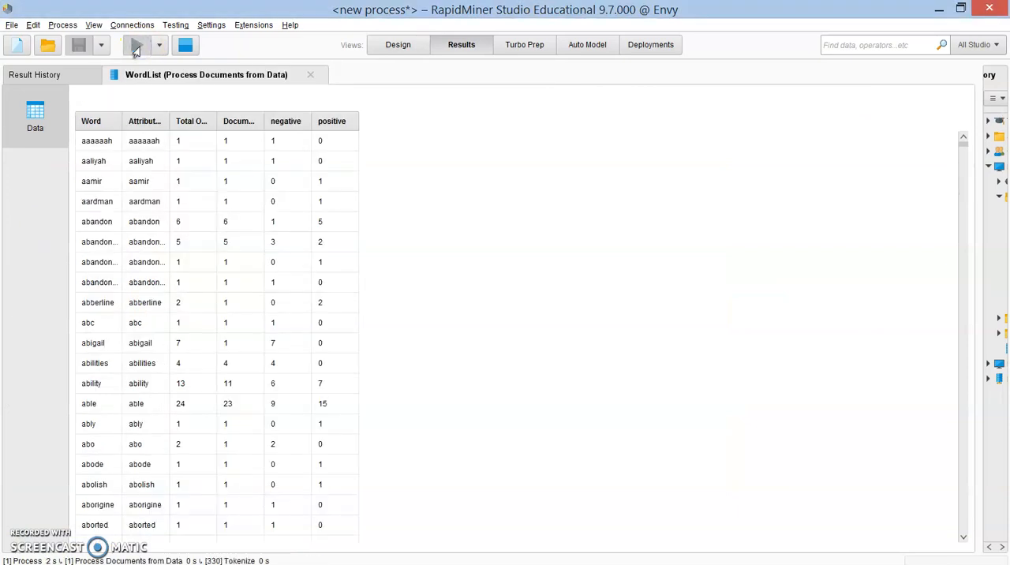
{"action": "left_click", "coordinate": [145, 50]}
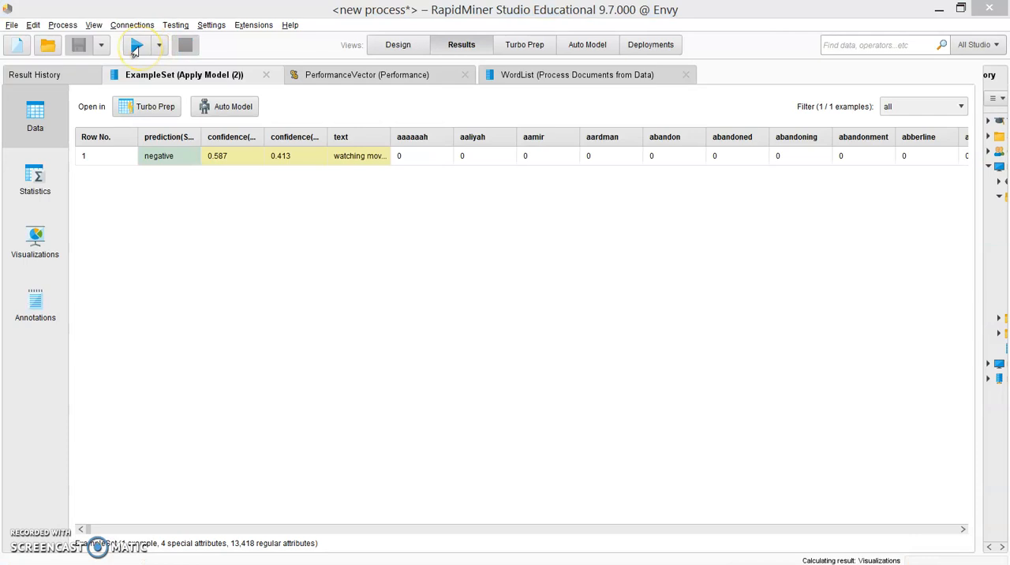
{"action": "left_click", "coordinate": [380, 50]}
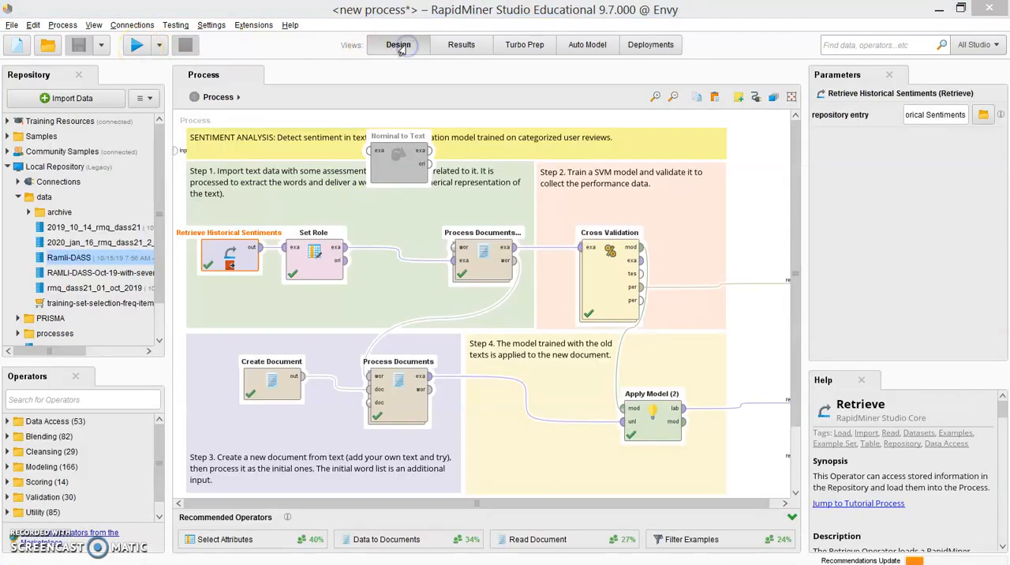
Step: Move the Nominal to Text operator down into the Step 1 area and enable it
{"action": "left_click", "coordinate": [410, 172]}
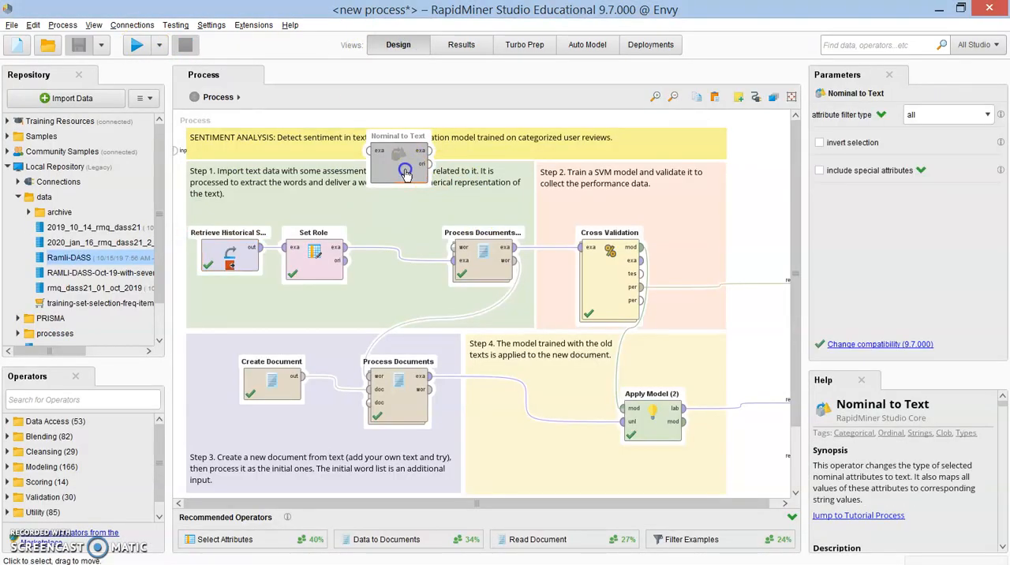
{"action": "left_click_drag", "start_coordinate": [411, 173], "coordinate": [410, 205]}
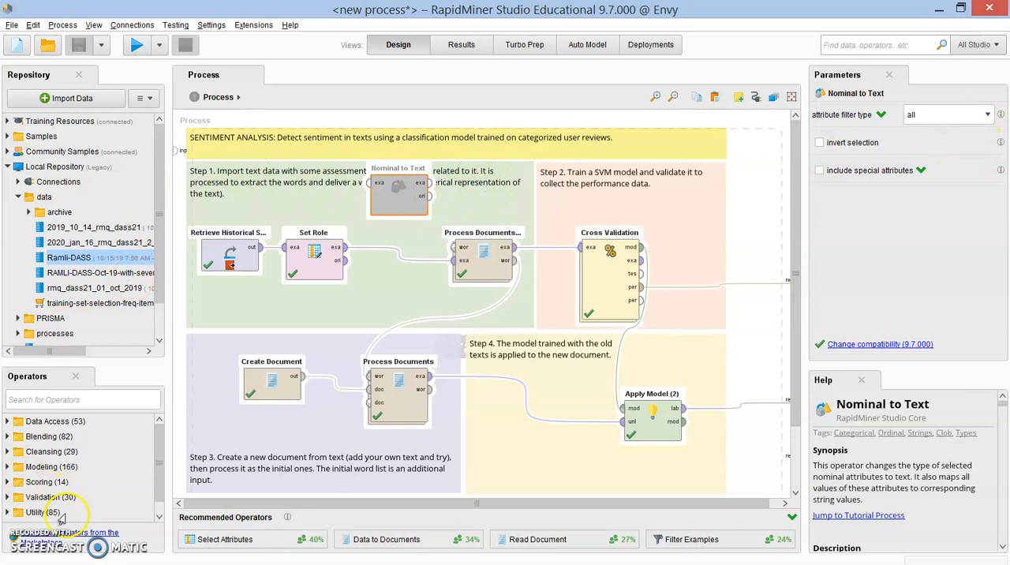
{"action": "left_click", "coordinate": [402, 199]}
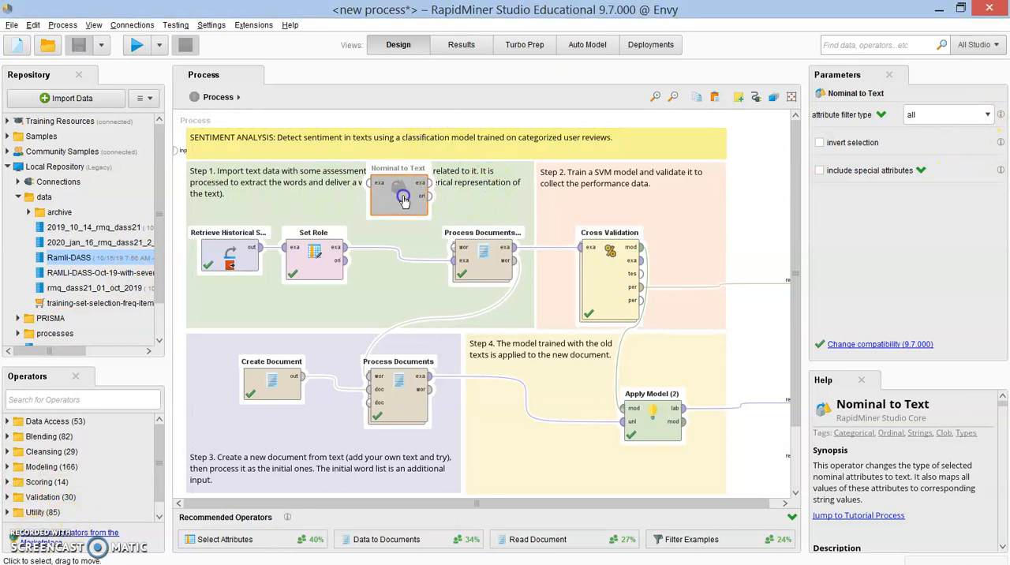
{"action": "right_click", "coordinate": [402, 199]}
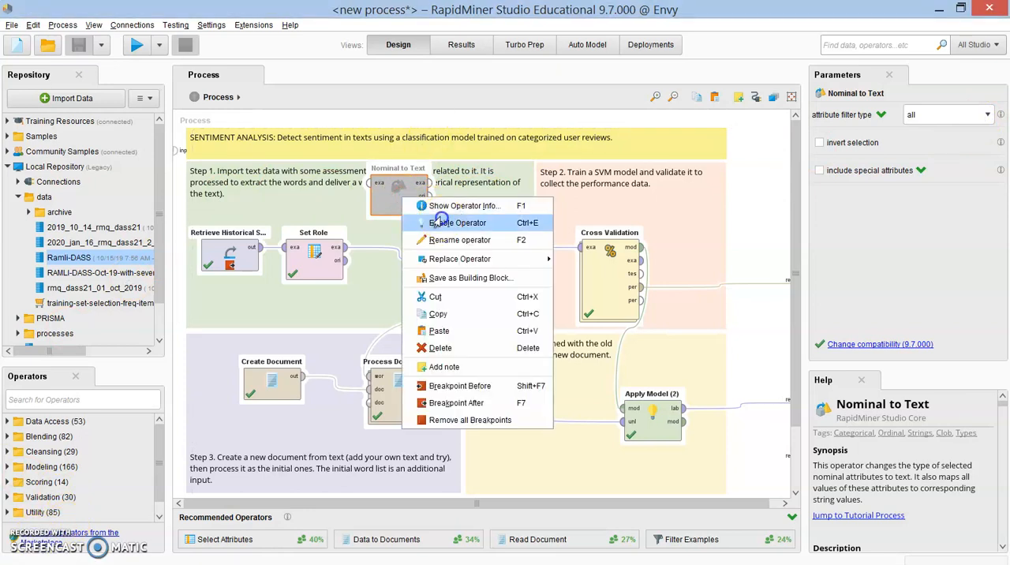
{"action": "left_click", "coordinate": [440, 223]}
Step: Connect Set Role's example output to Nominal to Text and Nominal to Text's example output to Process Documents from Data
{"action": "left_click_drag", "start_coordinate": [346, 250], "coordinate": [367, 186]}
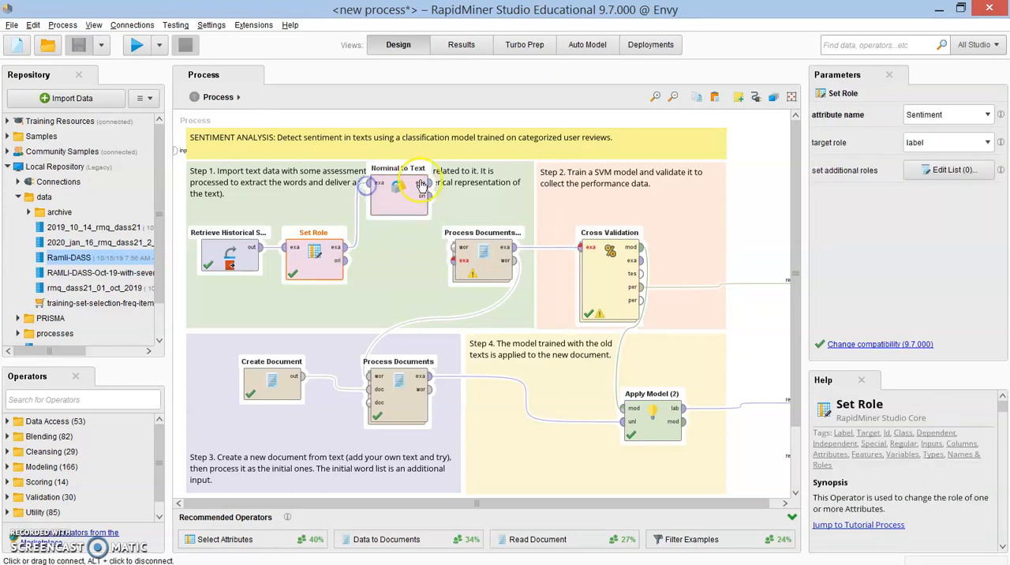
{"action": "left_click_drag", "start_coordinate": [429, 183], "coordinate": [436, 261]}
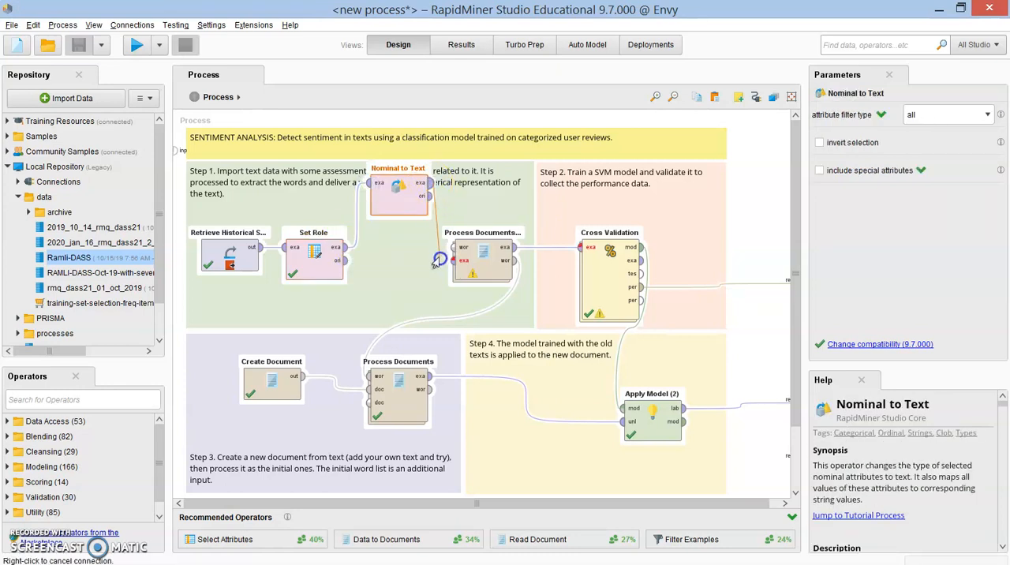
{"action": "left_click", "coordinate": [453, 260]}
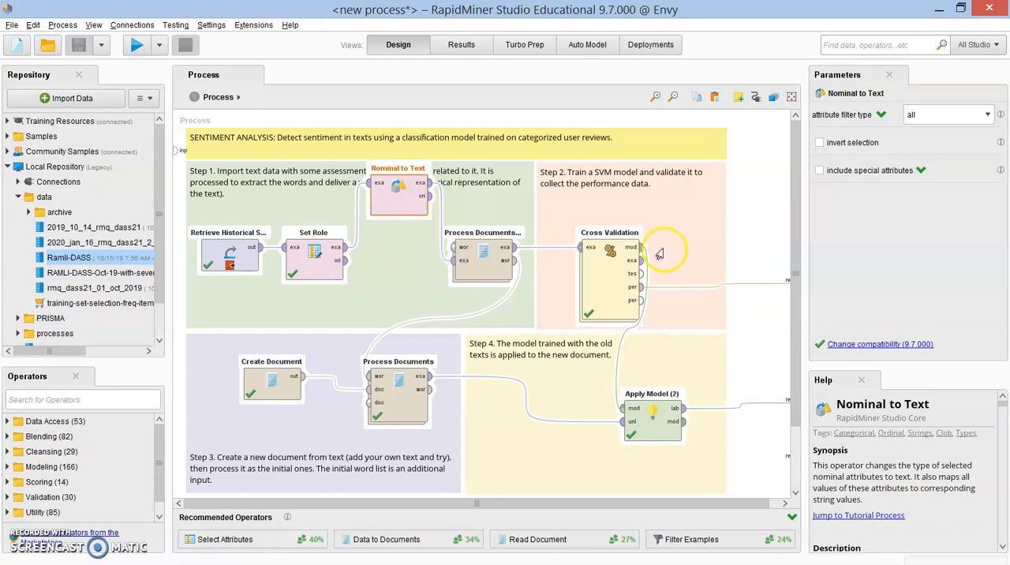
Step: Set Nominal to Text's attribute filter type to single with Sentiment as the attribute
{"action": "left_click", "coordinate": [972, 117]}
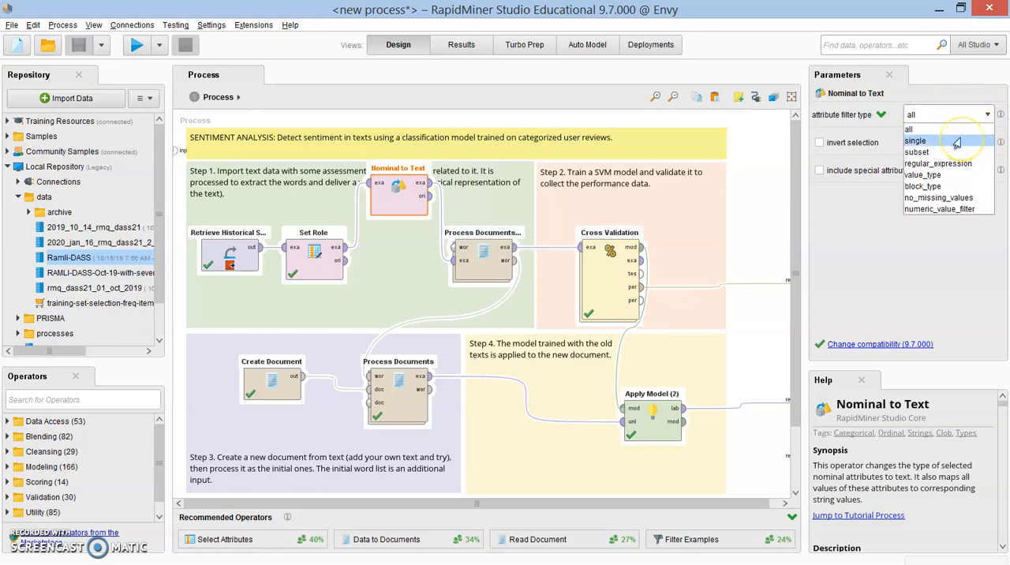
{"action": "left_click", "coordinate": [956, 142]}
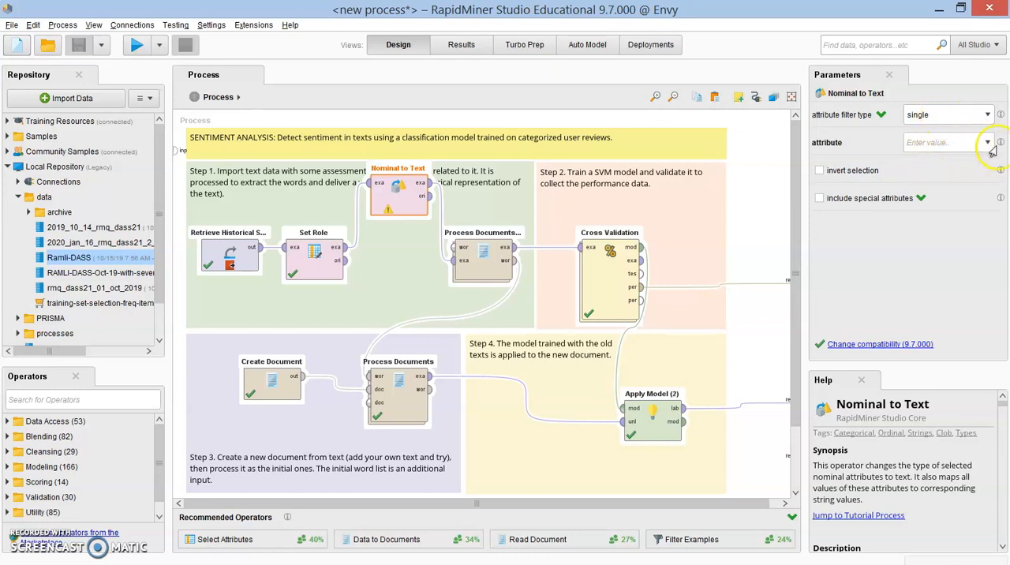
{"action": "left_click", "coordinate": [985, 144]}
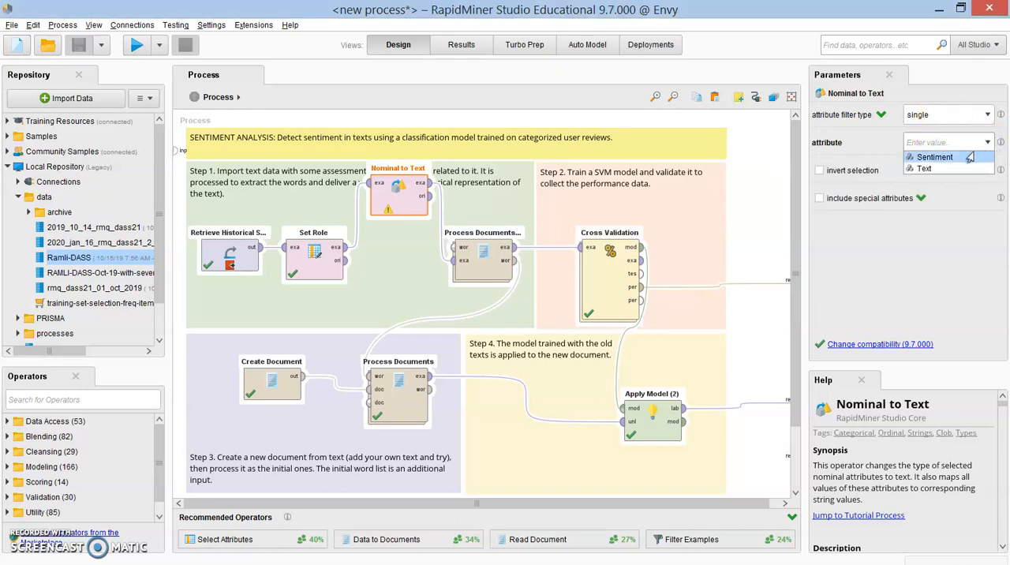
{"action": "left_click", "coordinate": [969, 157]}
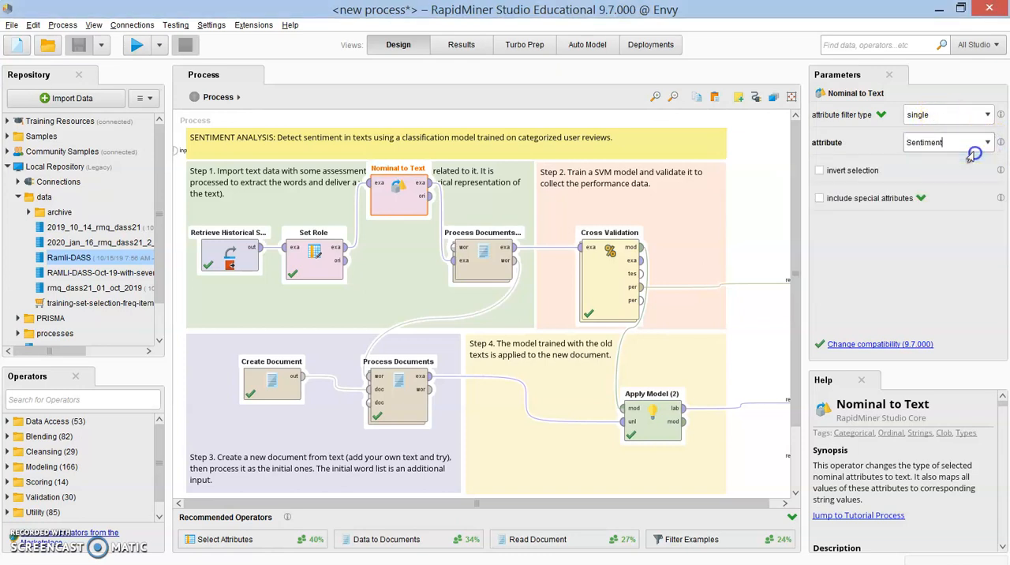
{"action": "left_click", "coordinate": [819, 171]}
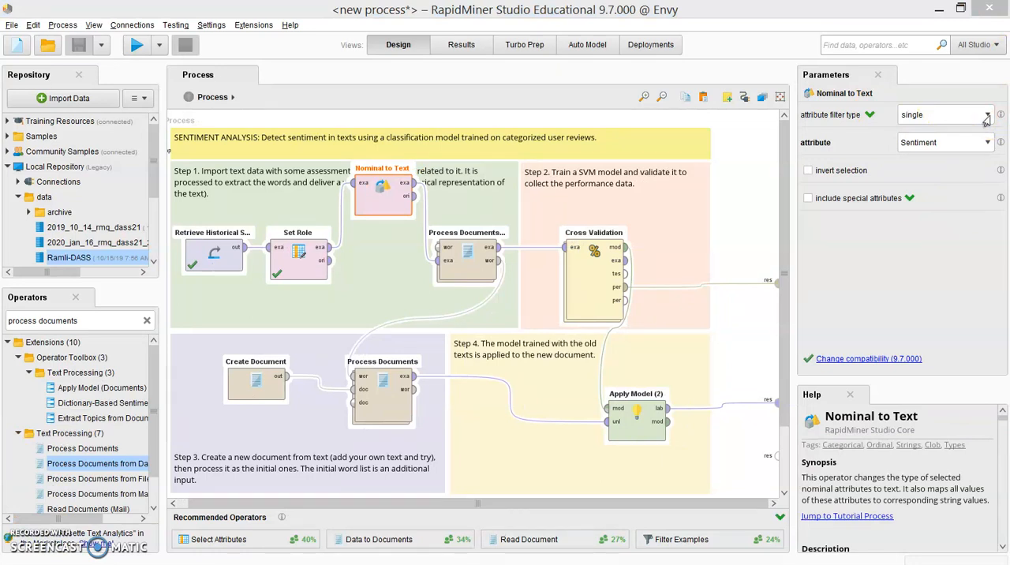
Step: Try a subset attribute filter on Nominal to Text with Sentiment and Text as the selected attributes, discarding the selection
{"action": "left_click", "coordinate": [985, 118]}
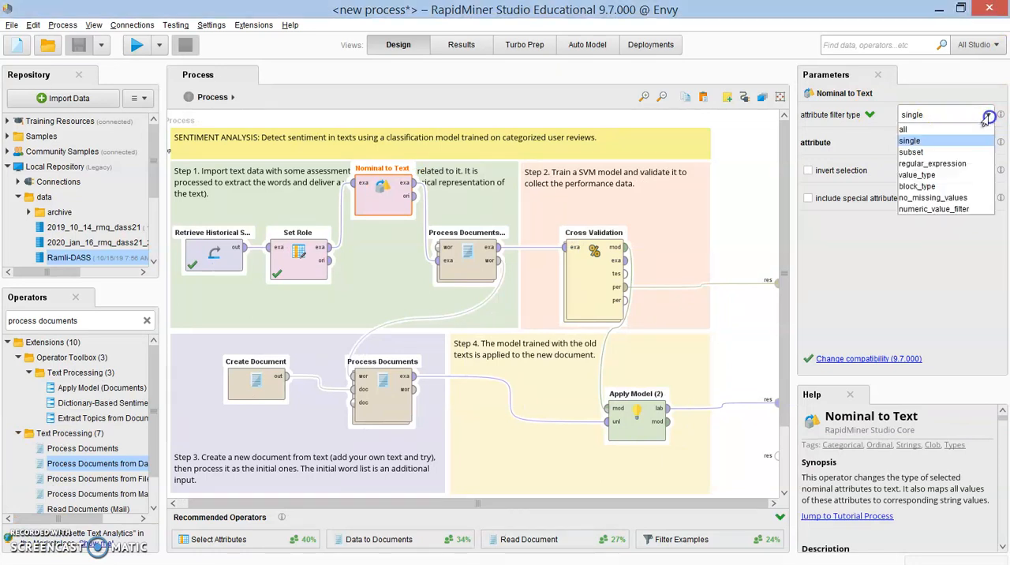
{"action": "left_click", "coordinate": [932, 155]}
{"action": "left_click", "coordinate": [934, 143]}
{"action": "left_click", "coordinate": [313, 232]}
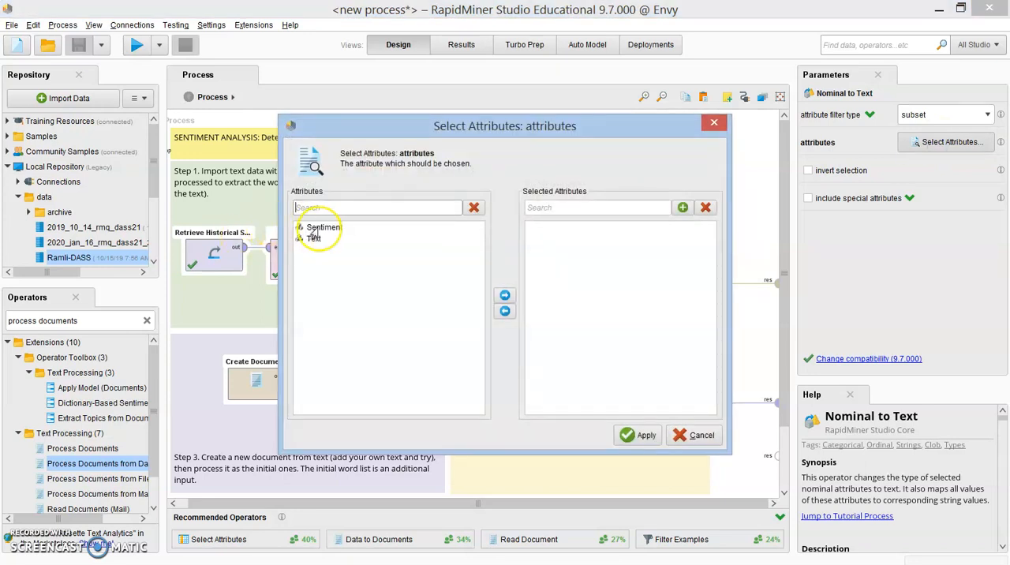
{"action": "double_click", "coordinate": [313, 232]}
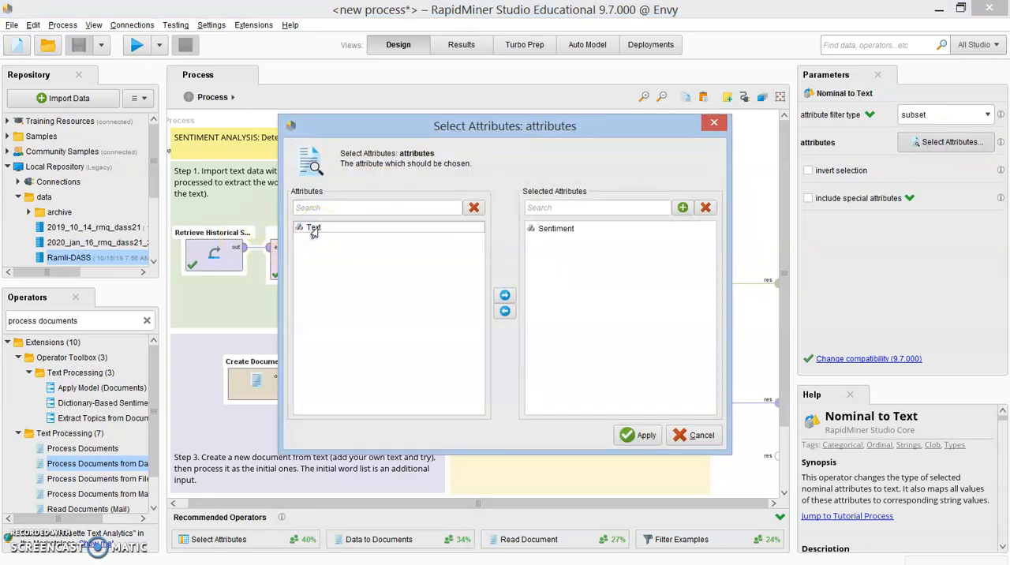
{"action": "left_click", "coordinate": [315, 229]}
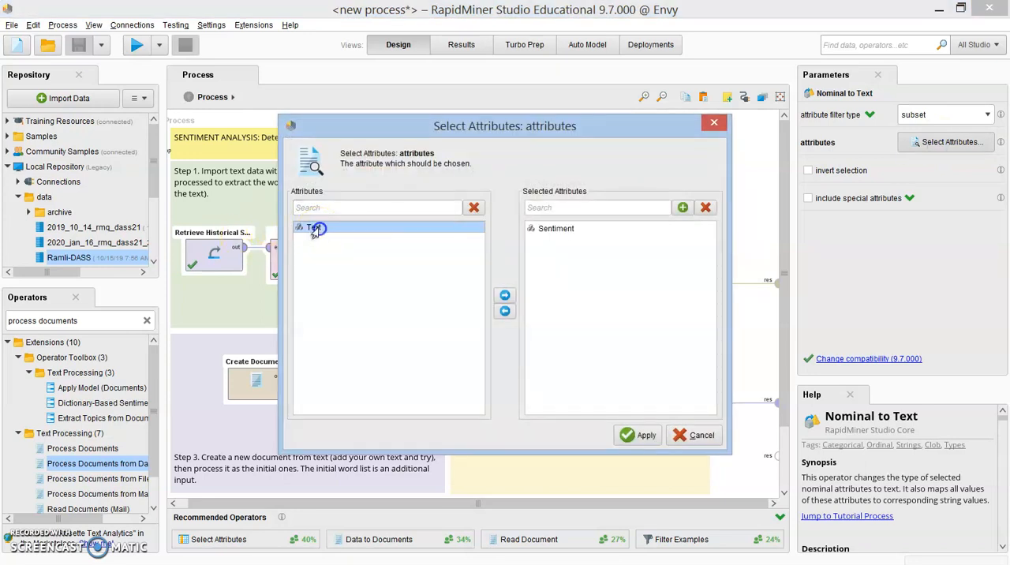
{"action": "left_click", "coordinate": [504, 296]}
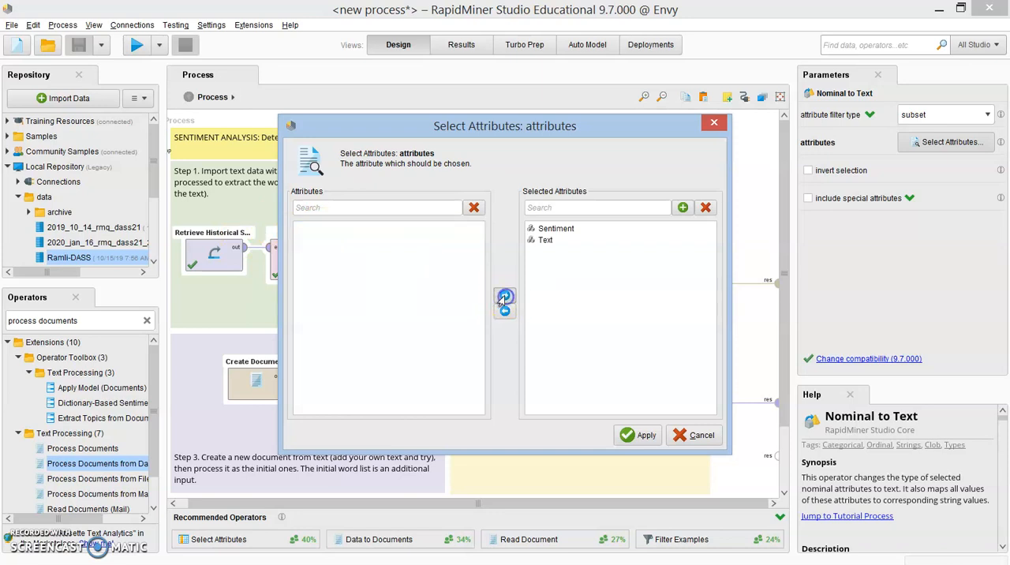
{"action": "left_click", "coordinate": [700, 439]}
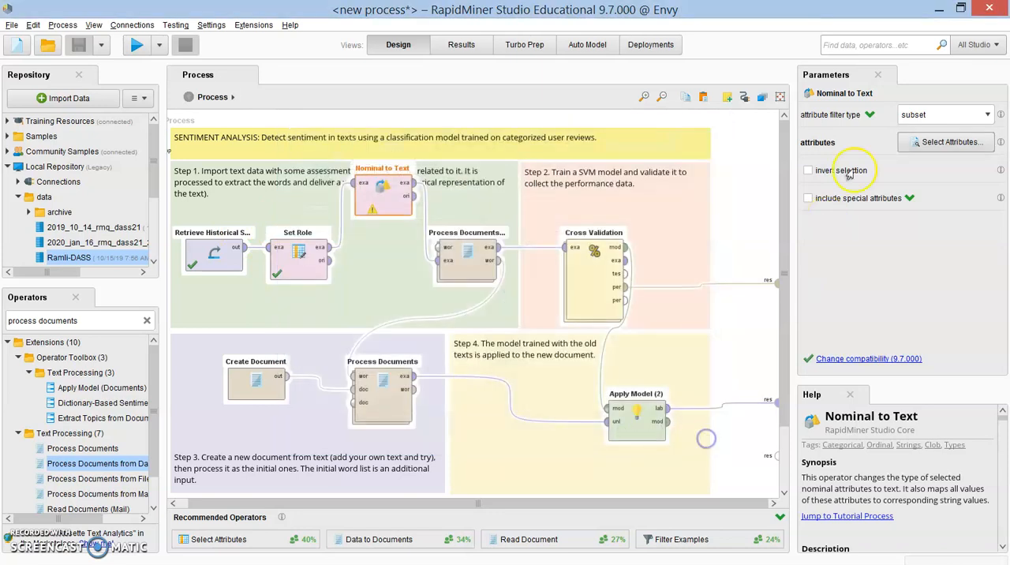
Step: Set Nominal to Text's attribute filter type to block_type and move the operator in line between Set Role and Process Documents from Data
{"action": "left_click", "coordinate": [987, 115]}
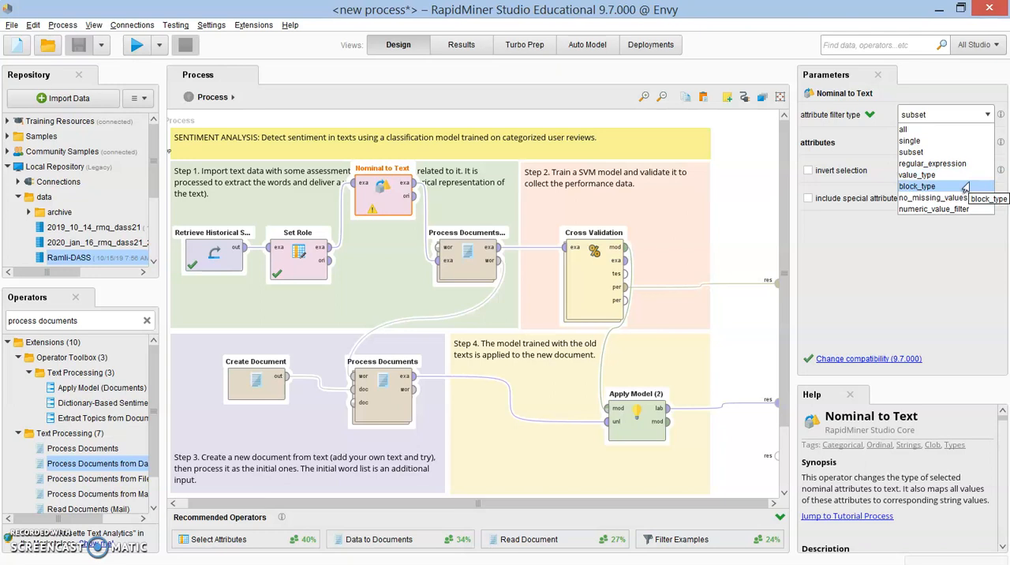
{"action": "left_click", "coordinate": [964, 186]}
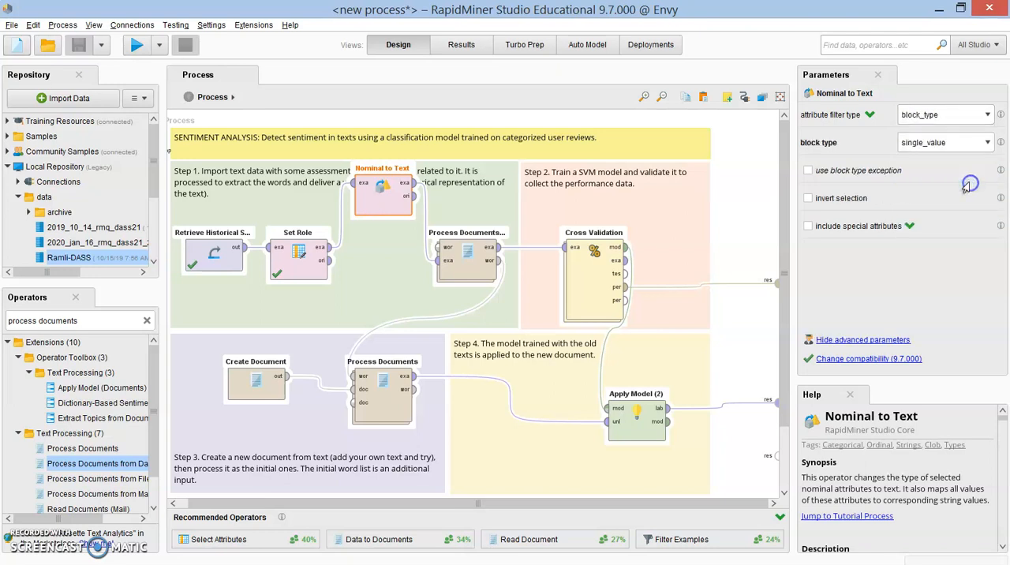
{"action": "left_click", "coordinate": [955, 117]}
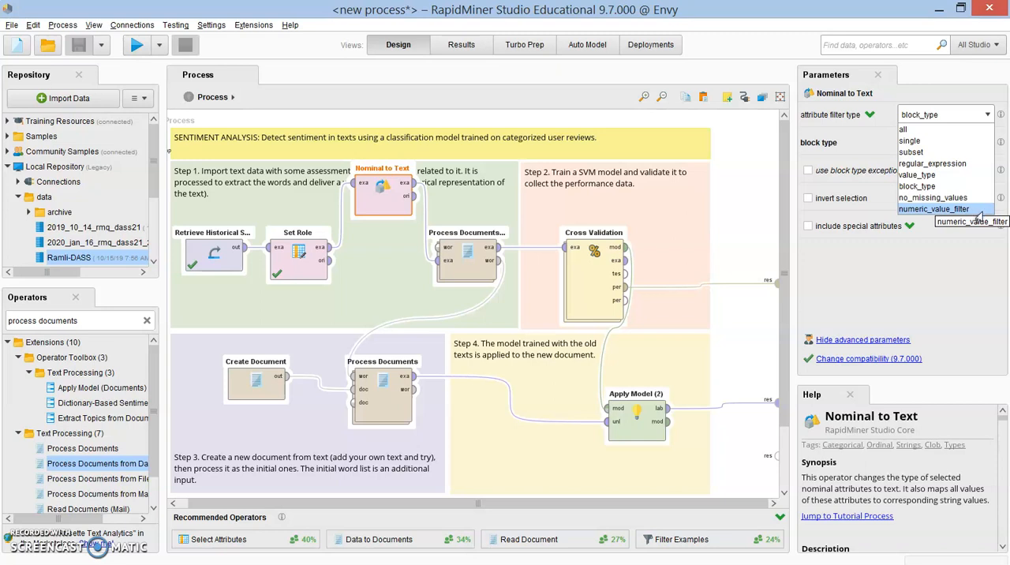
{"action": "left_click", "coordinate": [962, 264]}
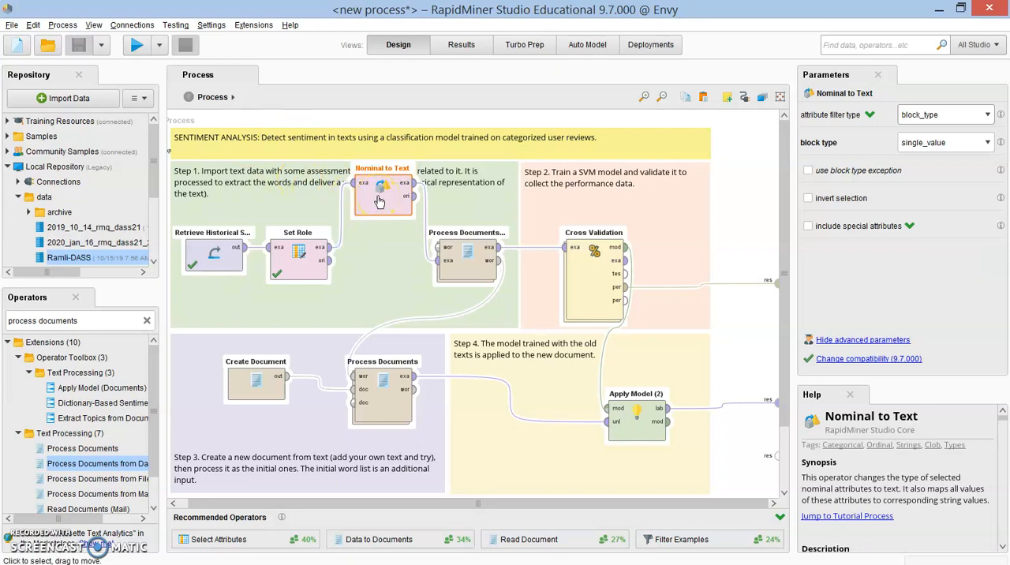
{"action": "left_click_drag", "start_coordinate": [379, 201], "coordinate": [379, 265]}
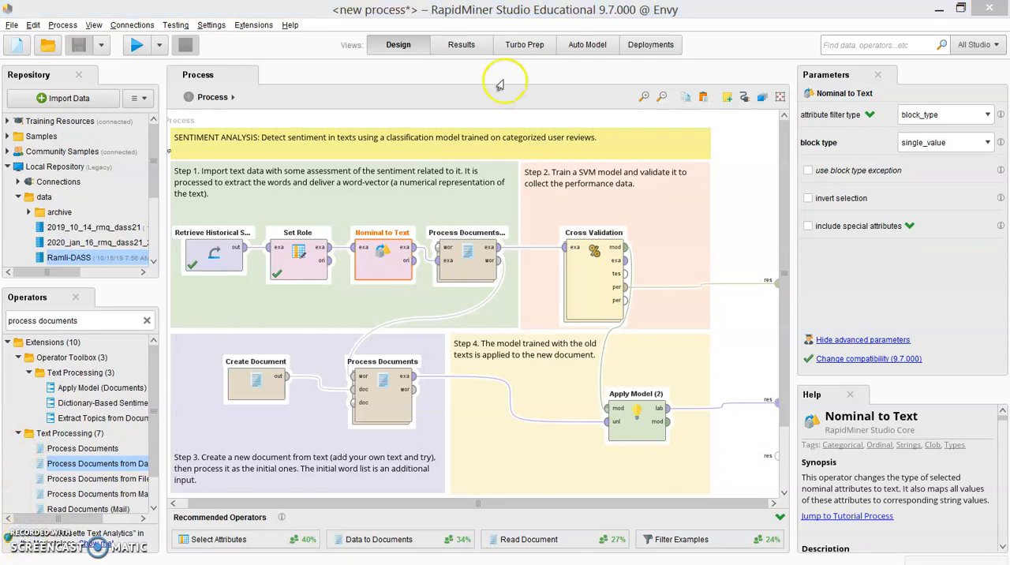
Step: Examine the Process Documents from Data operator's parameters and the related Process Documents operators available under Text Processing
{"action": "left_click", "coordinate": [454, 274]}
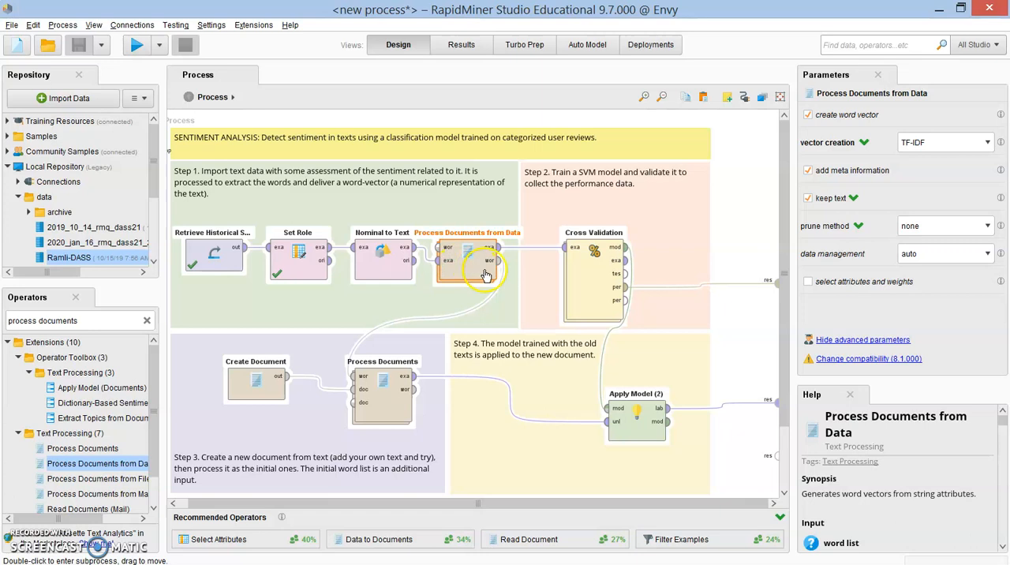
{"action": "left_click", "coordinate": [128, 320]}
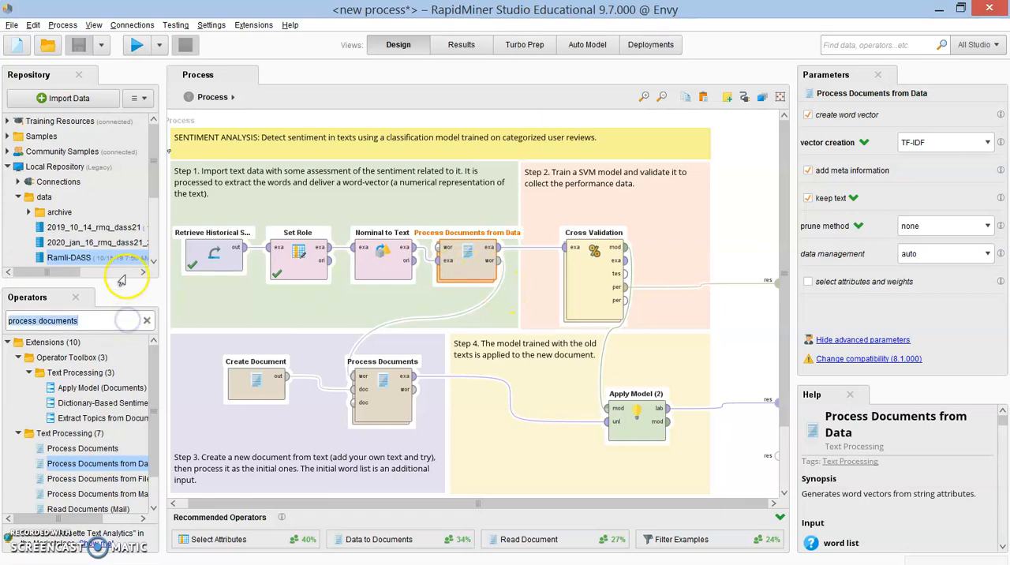
{"action": "left_click_drag", "start_coordinate": [121, 281], "coordinate": [122, 220]}
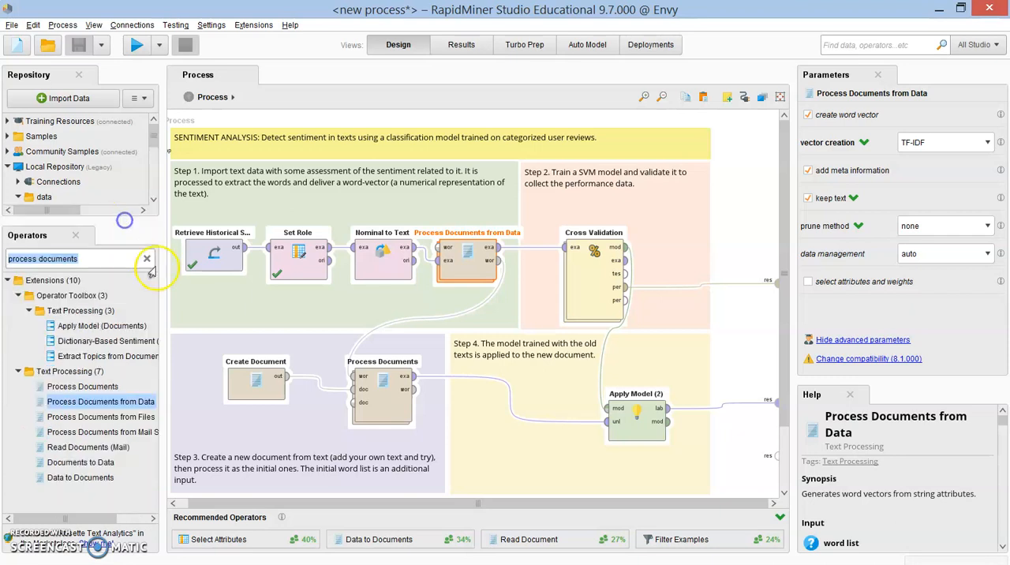
{"action": "left_click_drag", "start_coordinate": [160, 268], "coordinate": [210, 268]}
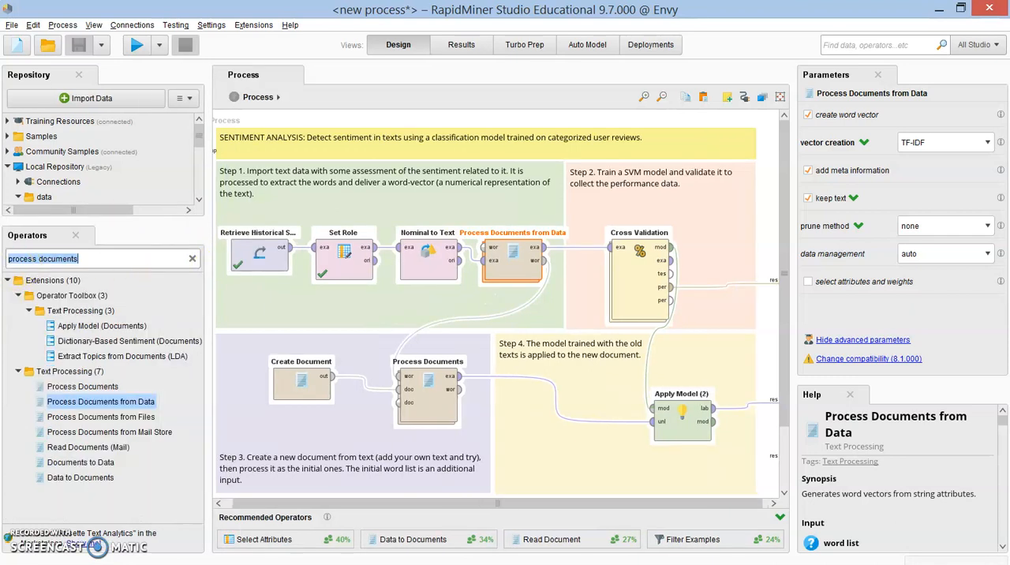
{"action": "left_click", "coordinate": [17, 295]}
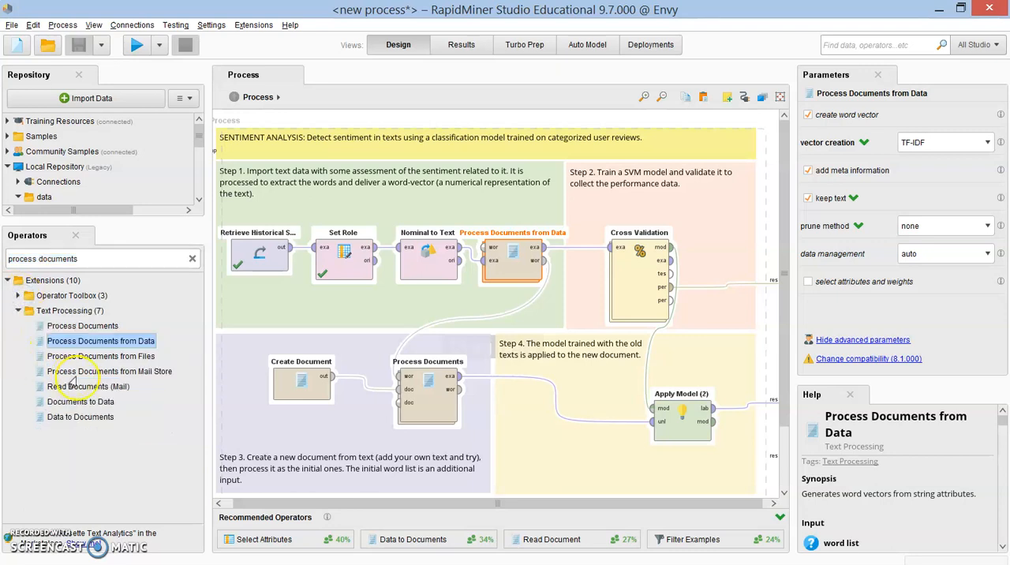
{"action": "left_click", "coordinate": [82, 326]}
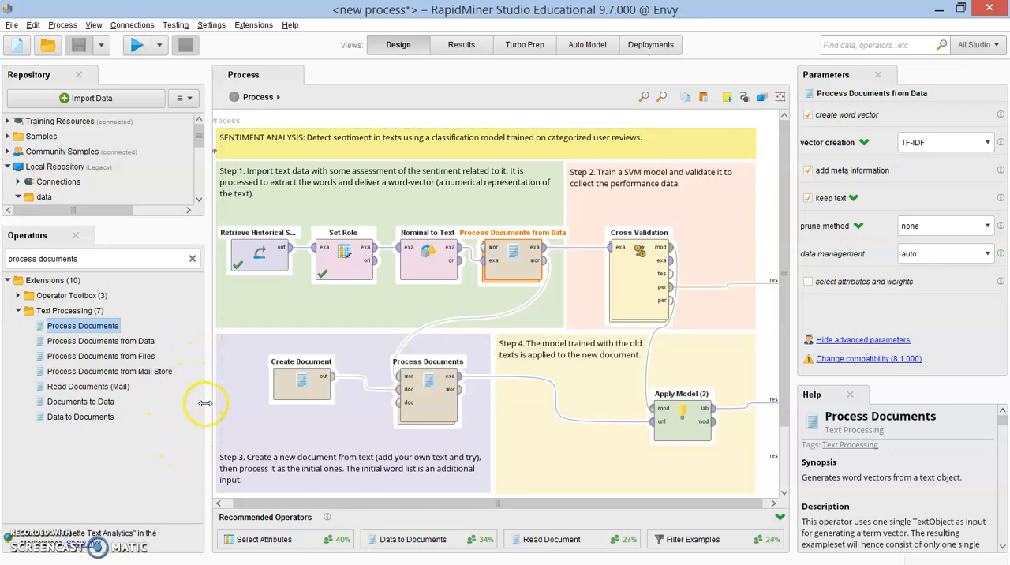
{"action": "left_click_drag", "start_coordinate": [204, 406], "coordinate": [157, 407]}
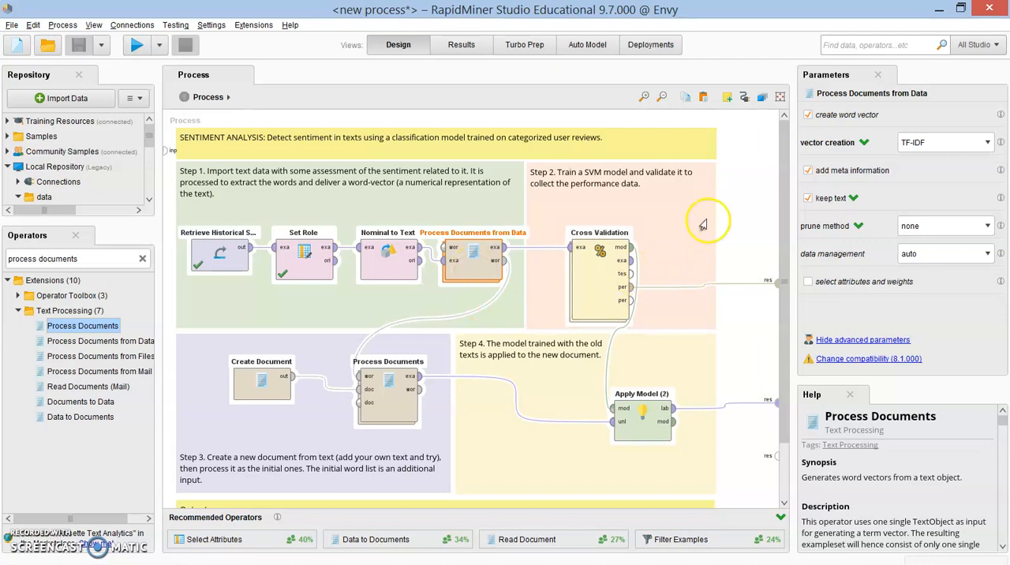
{"action": "left_click", "coordinate": [746, 202]}
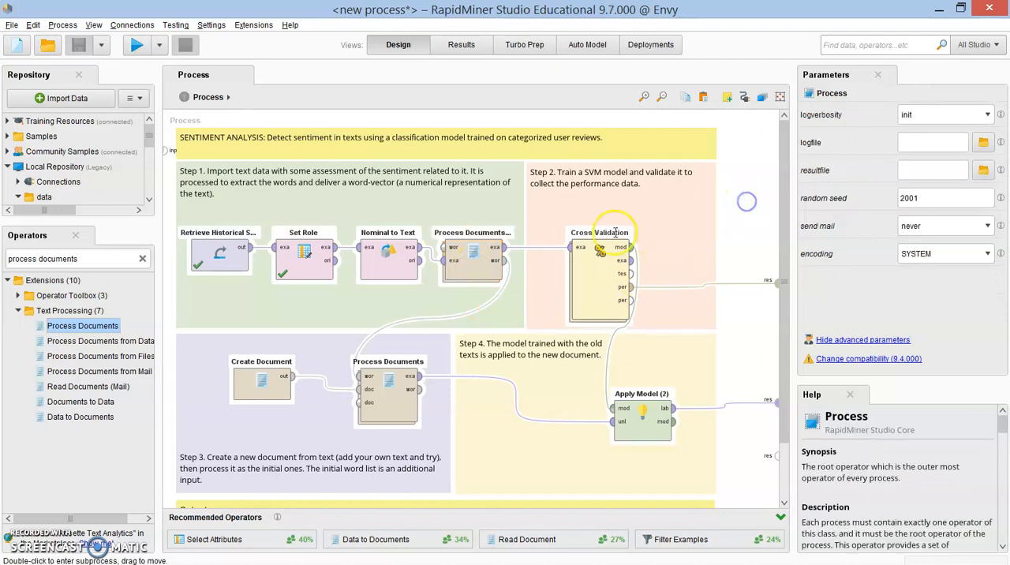
Step: Open the Process Documents from Data subprocess and line up Tokenize and Filter Stopwords (English) with Transform Cases
{"action": "double_click", "coordinate": [478, 269]}
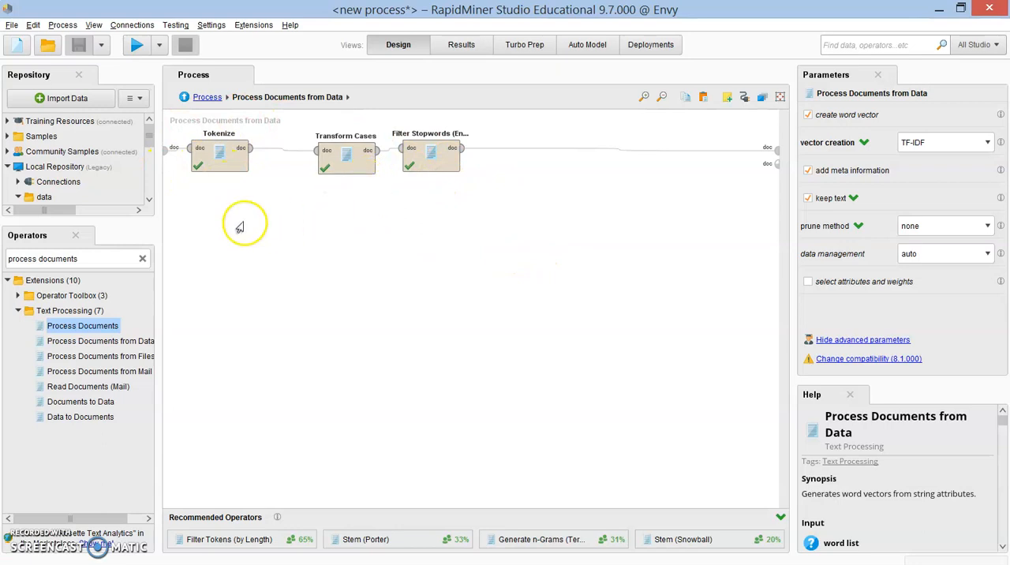
{"action": "left_click_drag", "start_coordinate": [232, 171], "coordinate": [269, 176]}
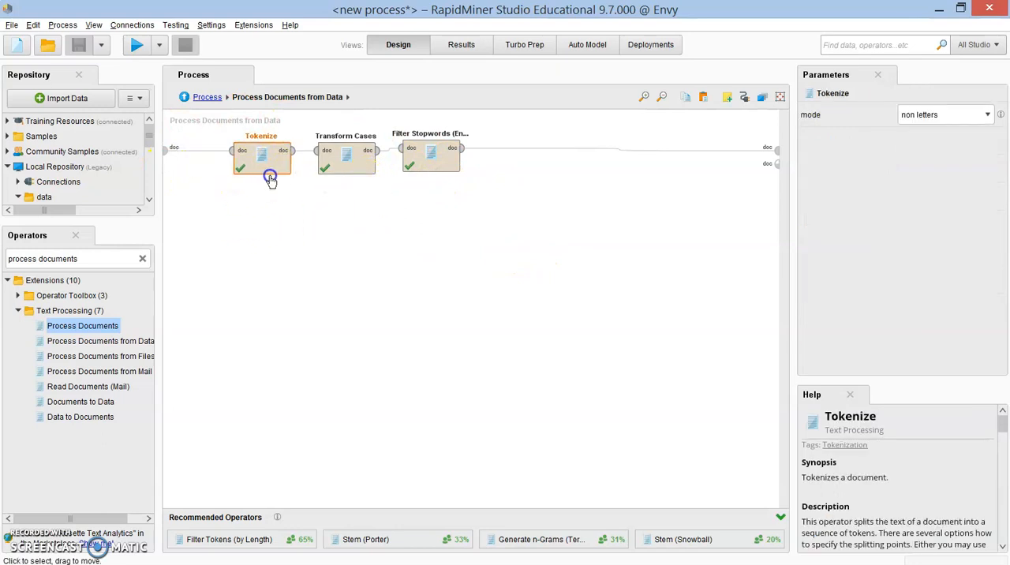
{"action": "left_click", "coordinate": [432, 168]}
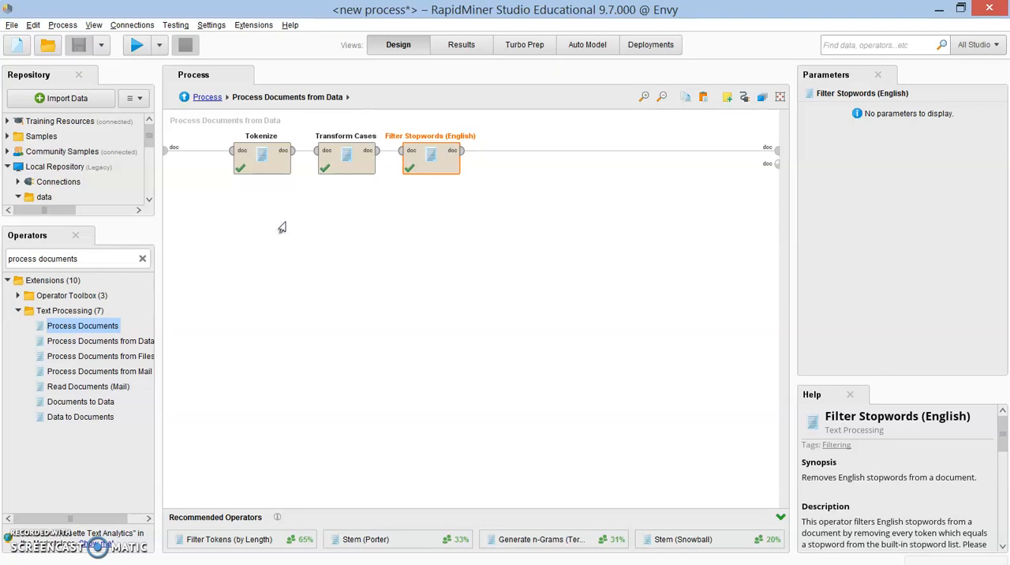
{"action": "left_click", "coordinate": [372, 226]}
Step: Examine the parameters of Tokenize, Transform Cases and Filter Stopwords (English), including the tokenization mode and case options
{"action": "left_click", "coordinate": [249, 163]}
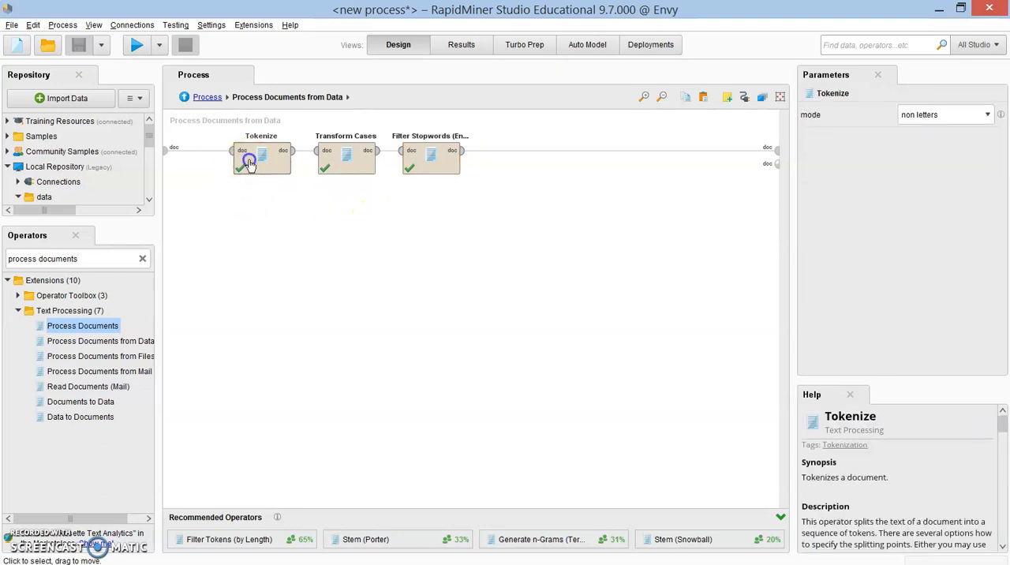
{"action": "left_click", "coordinate": [343, 164]}
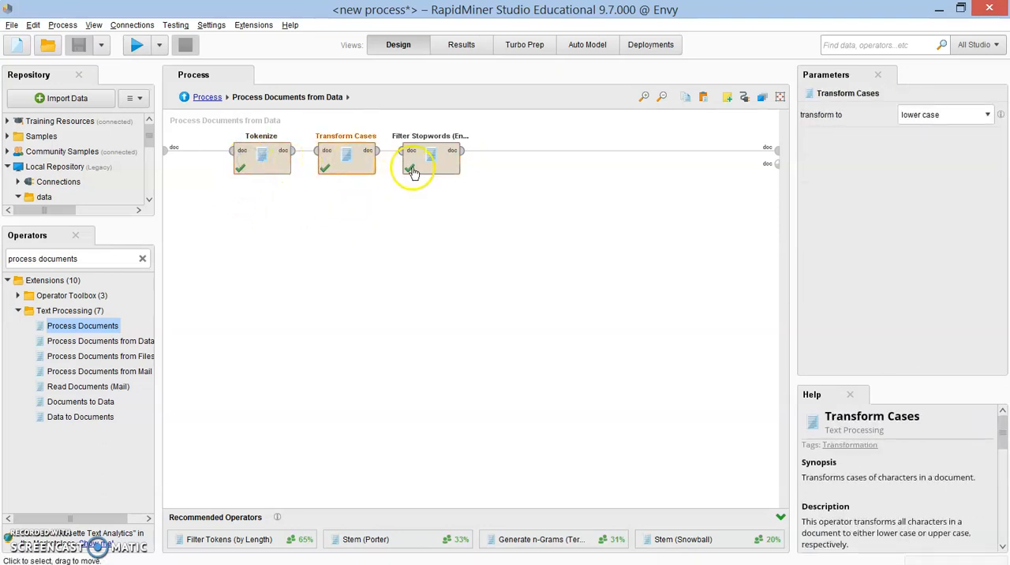
{"action": "left_click", "coordinate": [412, 170]}
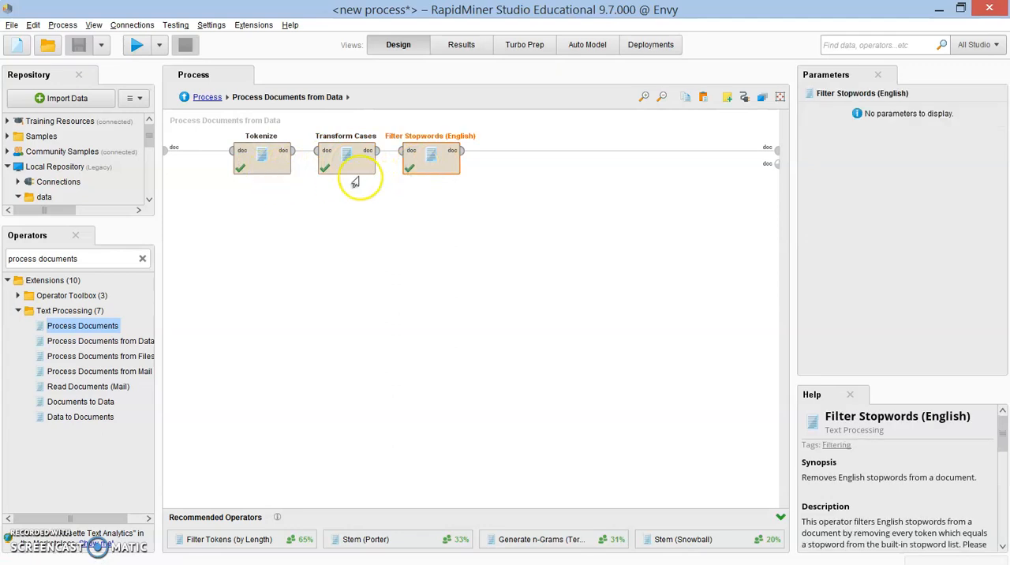
{"action": "left_click", "coordinate": [265, 162]}
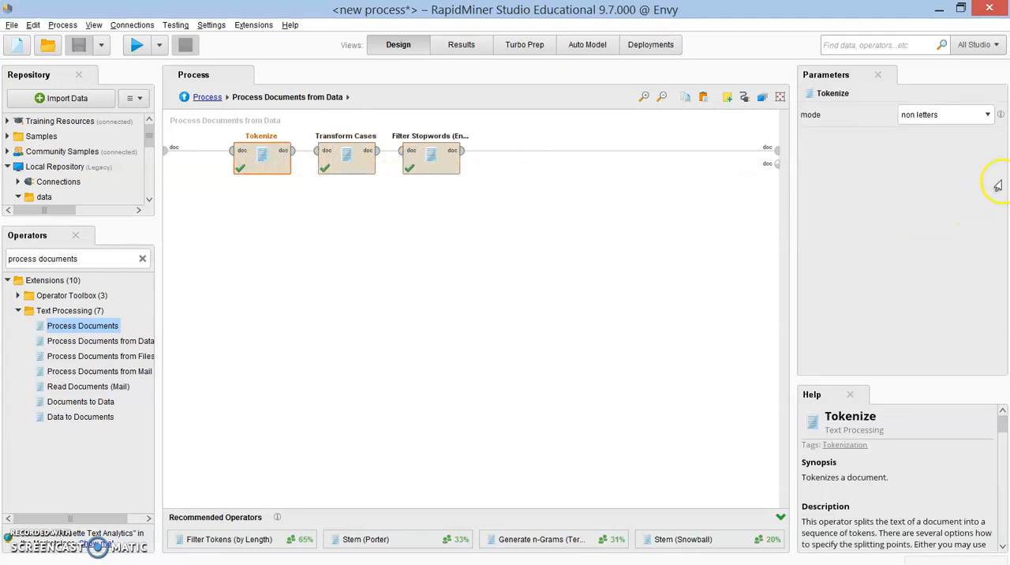
{"action": "left_click", "coordinate": [986, 115]}
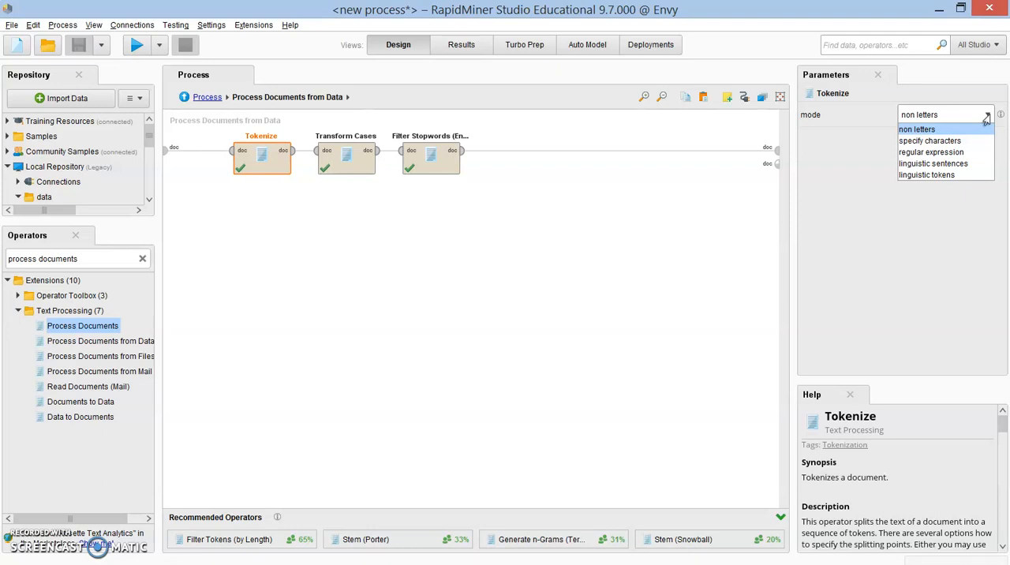
{"action": "left_click", "coordinate": [987, 117]}
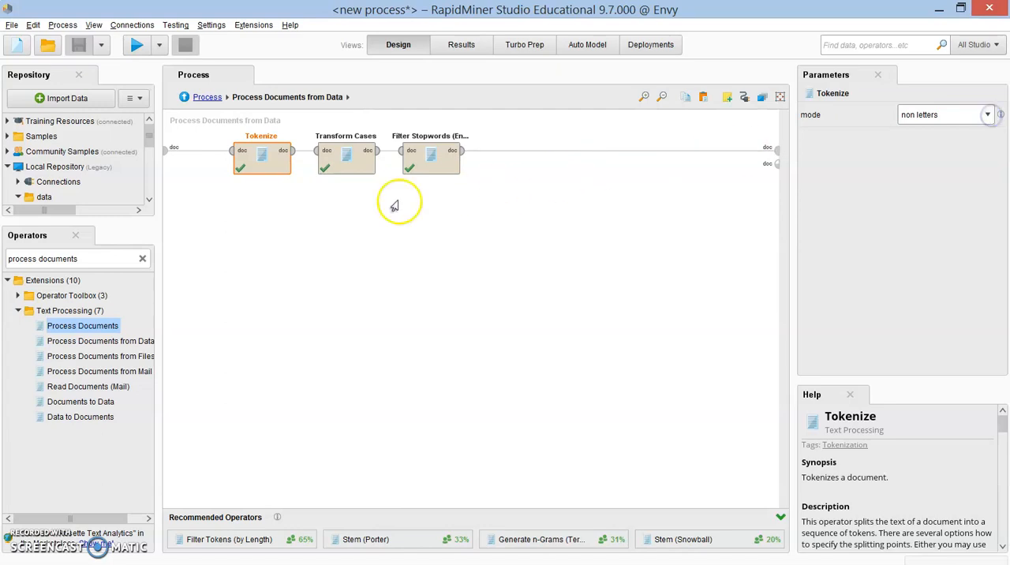
{"action": "left_click", "coordinate": [349, 169]}
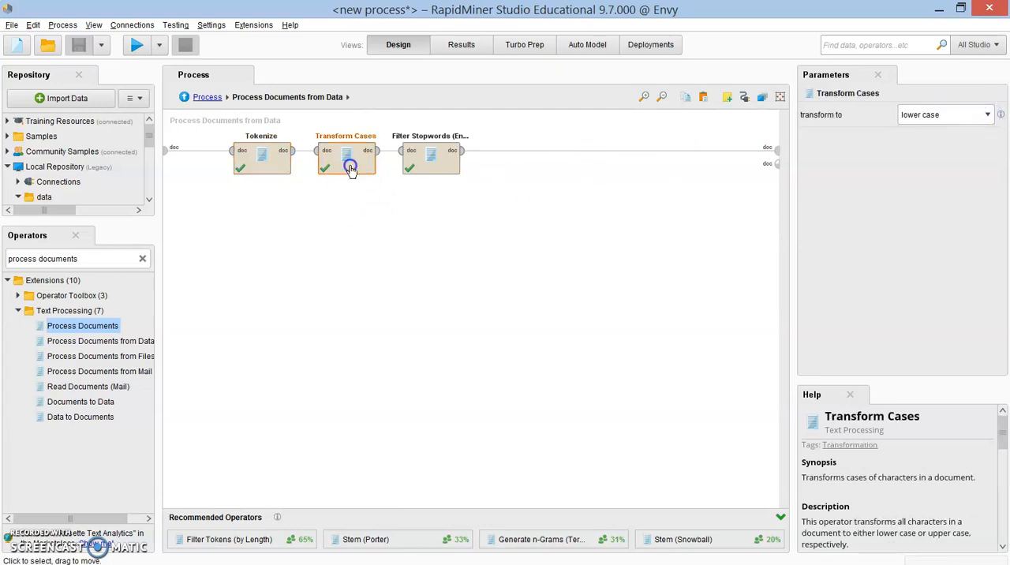
{"action": "left_click", "coordinate": [978, 117]}
{"action": "left_click", "coordinate": [978, 117]}
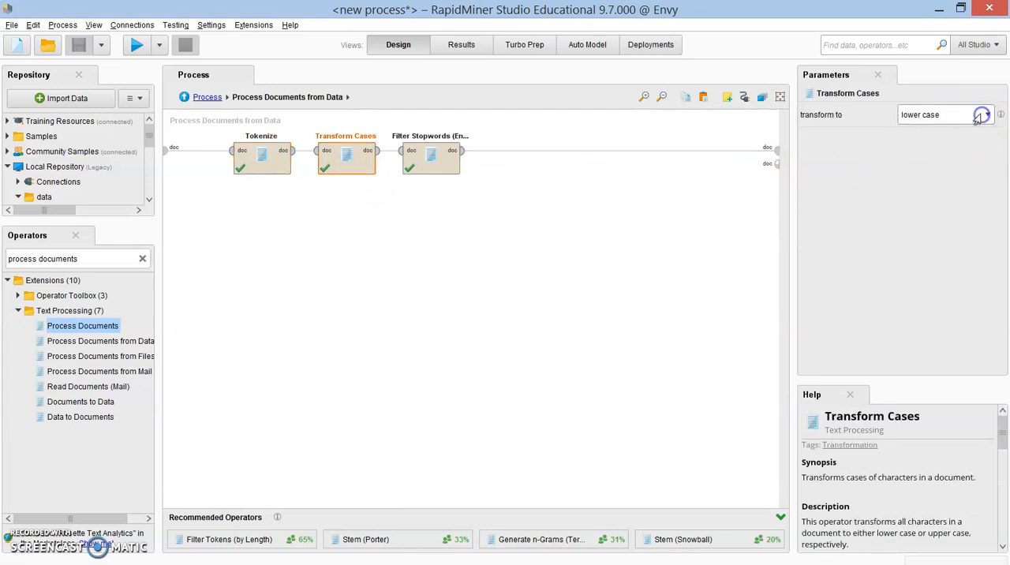
{"action": "left_click", "coordinate": [422, 158]}
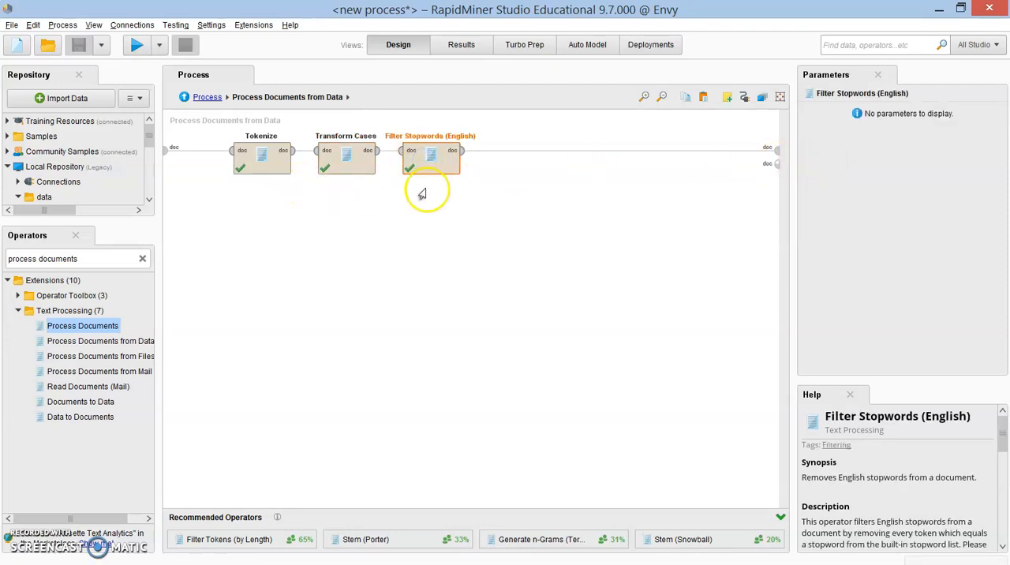
Step: Search the operators for "filter stopwors" to list the stopword filter variants
{"action": "triple_click", "coordinate": [100, 261]}
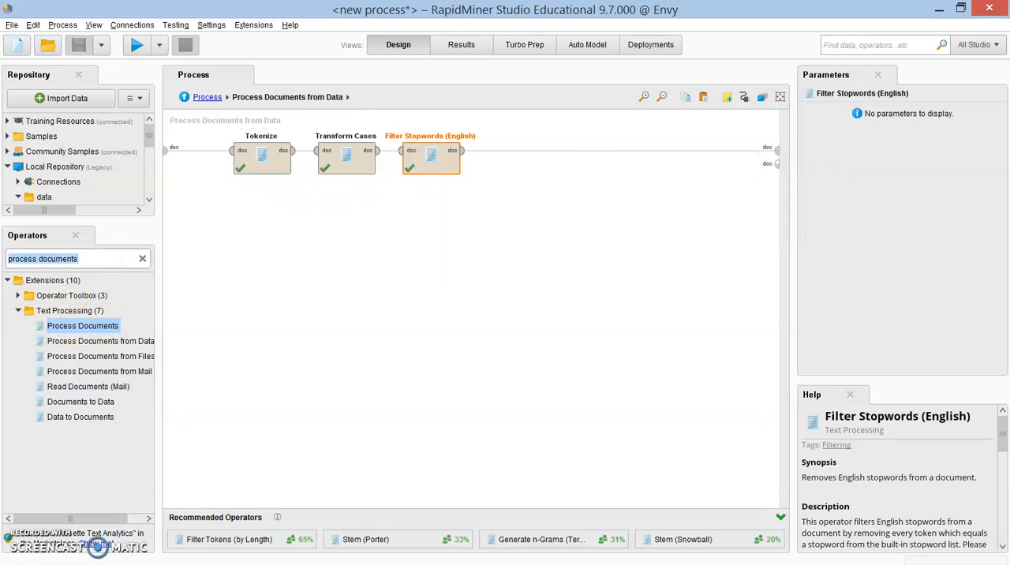
{"action": "type", "text": "fi"}
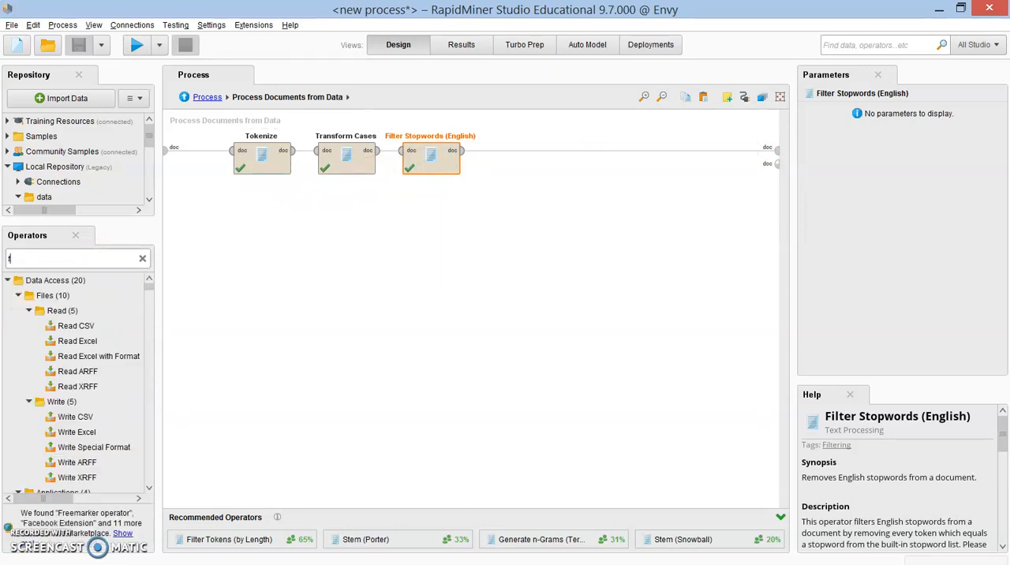
{"action": "type", "text": "lter"}
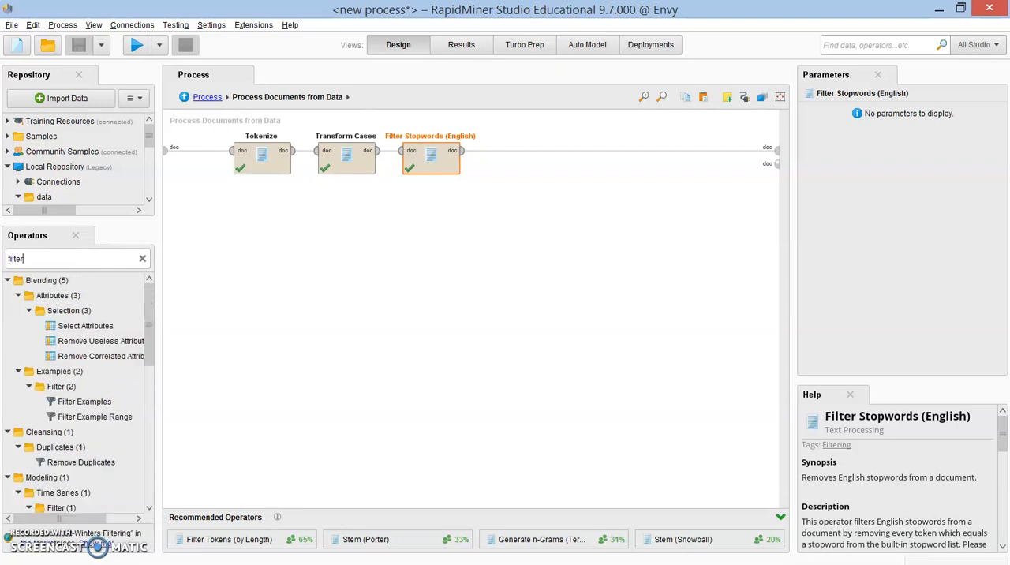
{"action": "type", "text": " stopwors"}
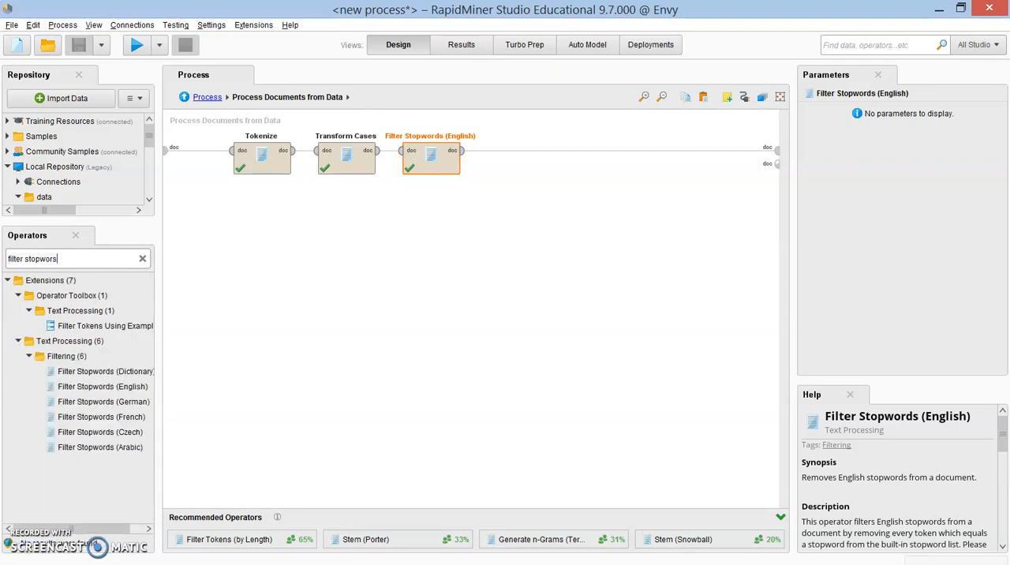
{"action": "key", "text": "BackSpace"}
{"action": "type", "text": "d"}
Step: Search the operators for "filter stopword" and widen the operator list to read the names of the stopword filter variants
{"action": "left_click_drag", "start_coordinate": [157, 280], "coordinate": [168, 285]}
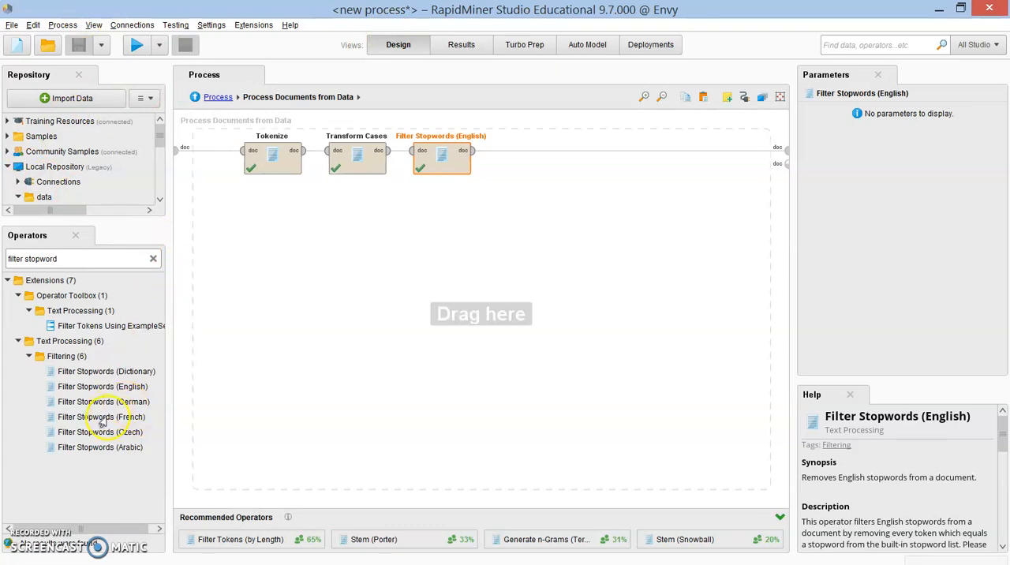
{"action": "left_click_drag", "start_coordinate": [167, 334], "coordinate": [163, 332]}
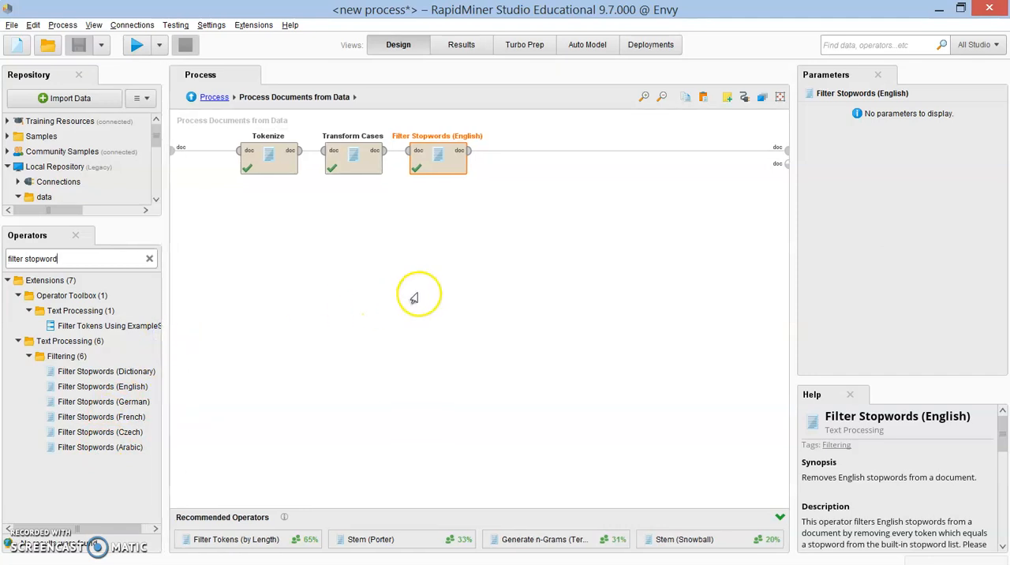
{"action": "left_click", "coordinate": [414, 297]}
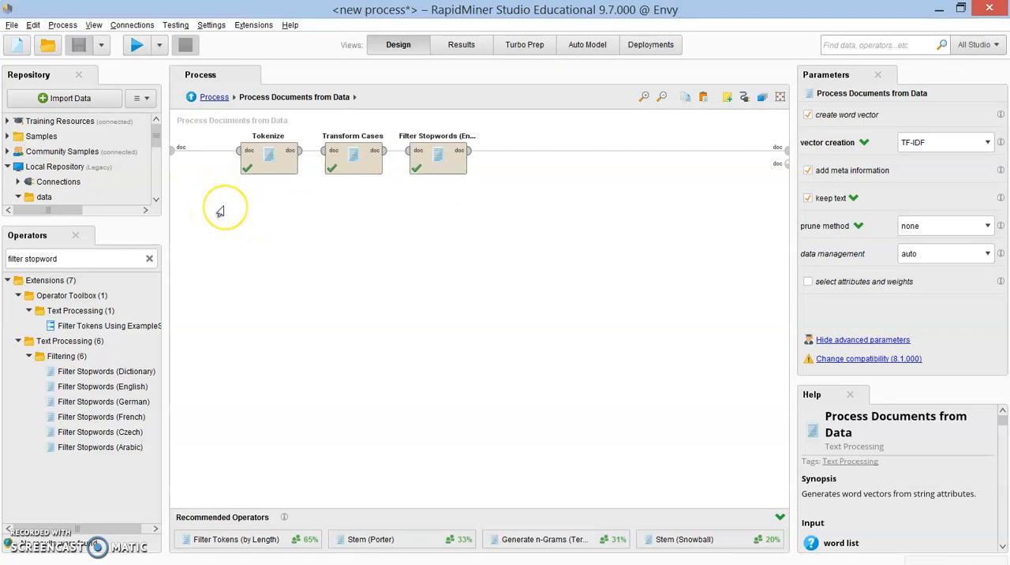
Step: Return to the main process and examine the input ports, output ports, parameters and help of Process Documents from Data
{"action": "left_click", "coordinate": [191, 97]}
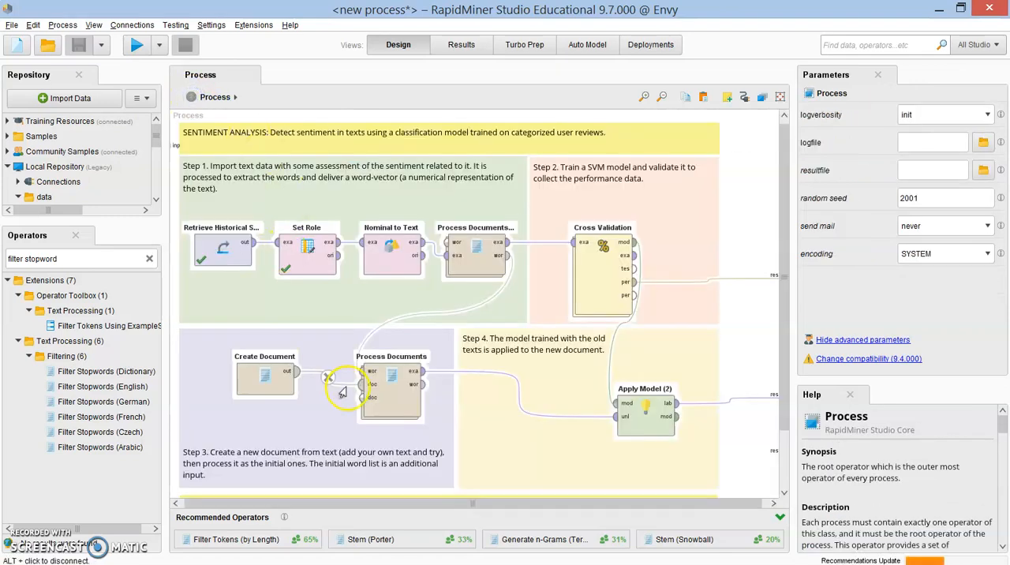
{"action": "left_click", "coordinate": [471, 271]}
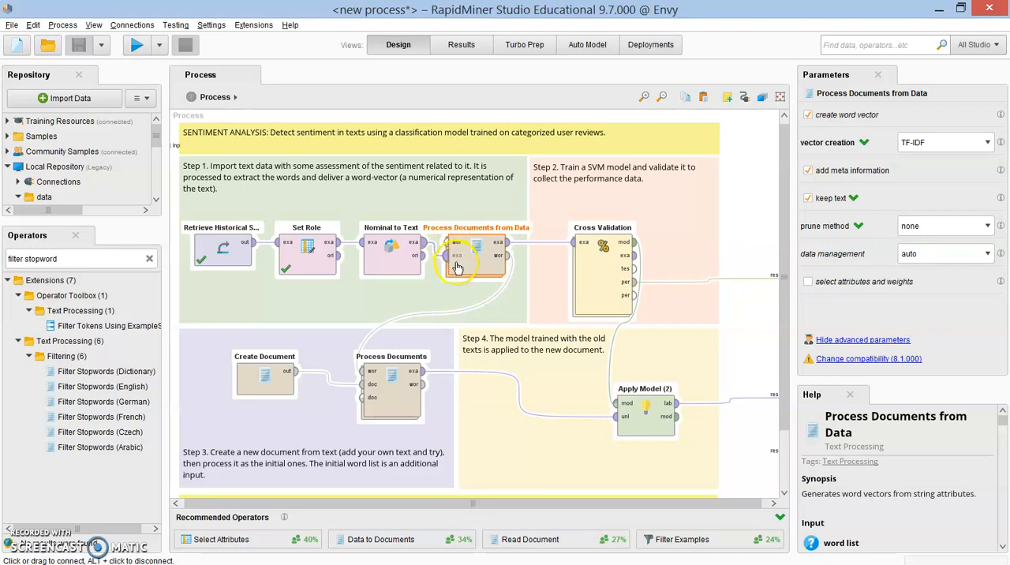
{"action": "mouse_move", "coordinate": [456, 267]}
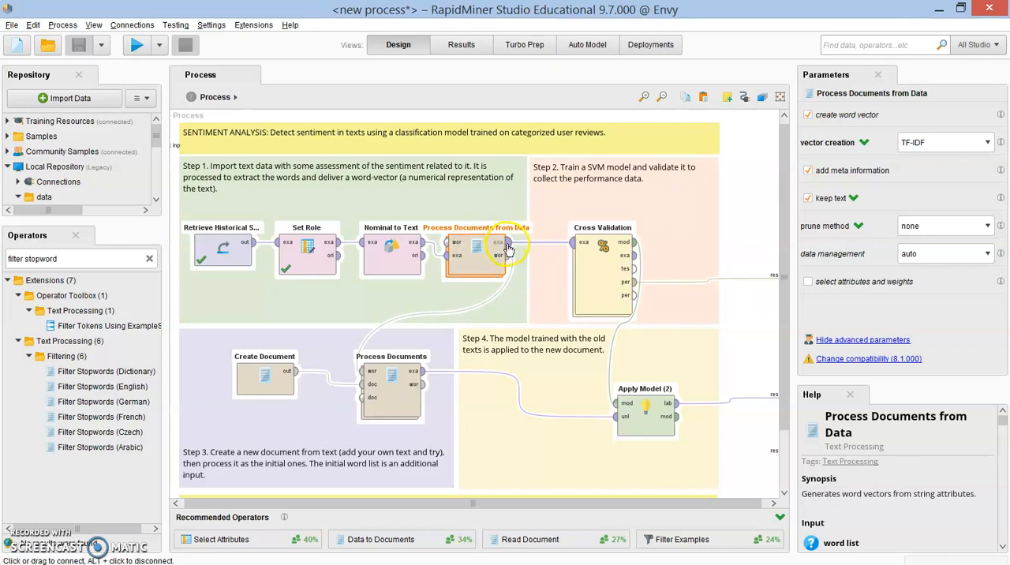
{"action": "mouse_move", "coordinate": [507, 249]}
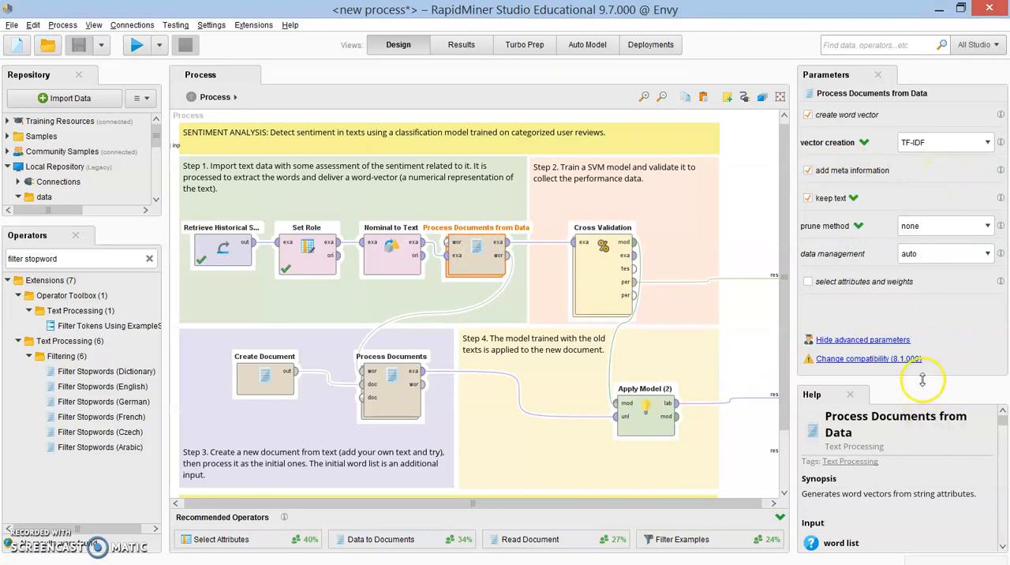
{"action": "left_click_drag", "start_coordinate": [921, 384], "coordinate": [921, 360]}
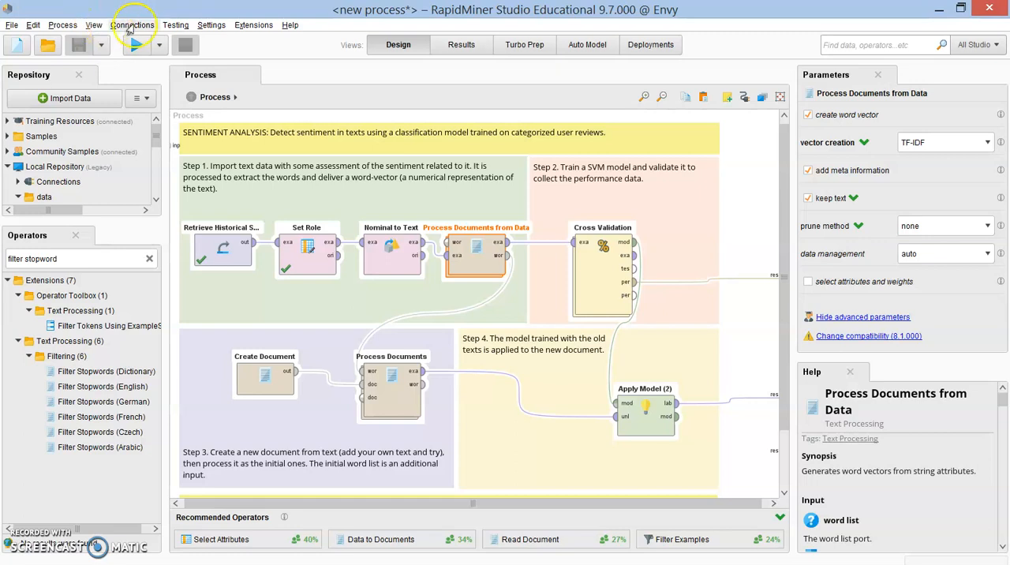
Step: List the panels that can be shown in the workspace without changing which ones are displayed
{"action": "left_click", "coordinate": [93, 26]}
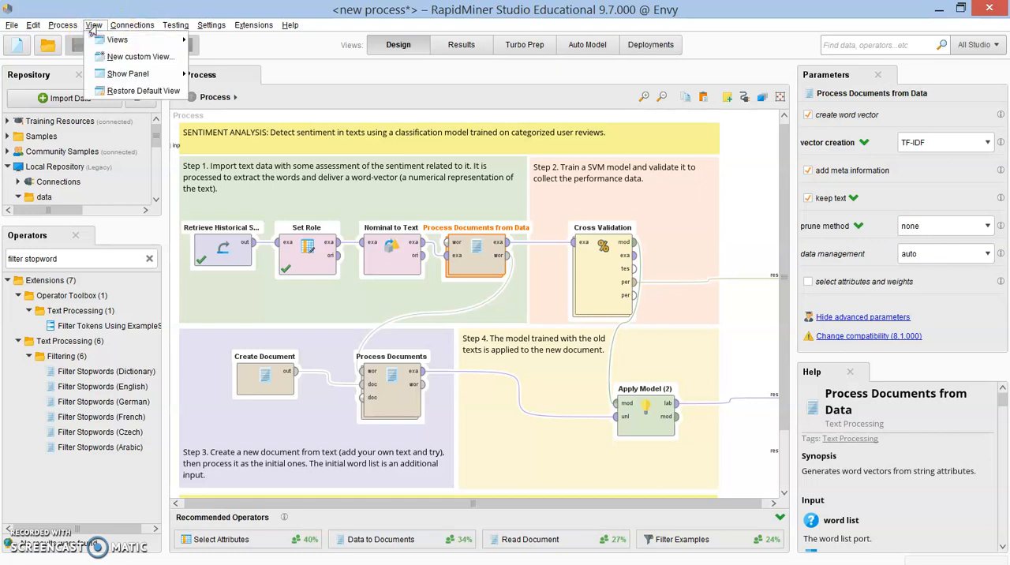
{"action": "mouse_move", "coordinate": [126, 74]}
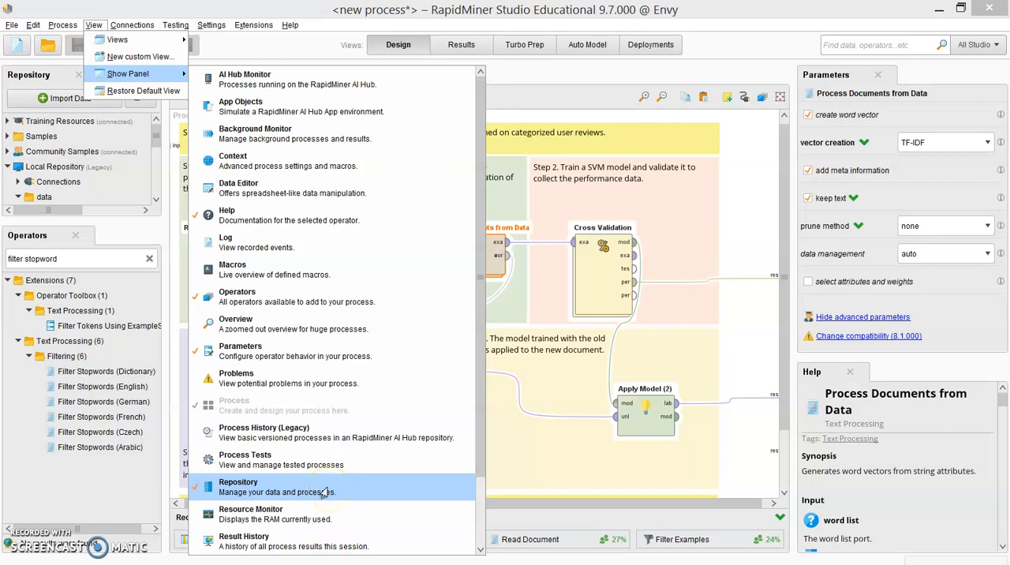
{"action": "left_click", "coordinate": [943, 371]}
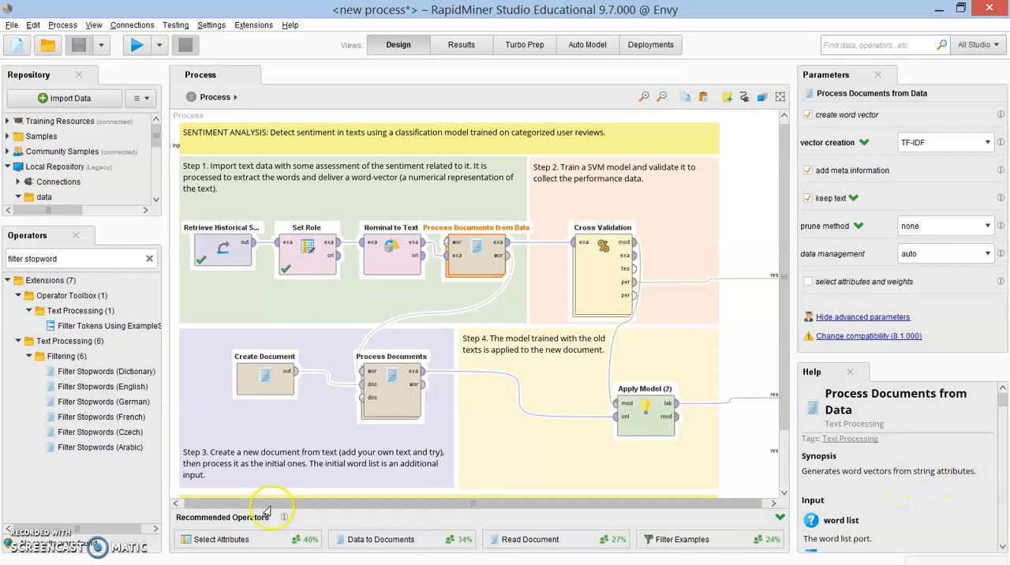
Step: Compare the parameters of Process Documents and Process Documents from Data, and examine the available vector creation options
{"action": "left_click", "coordinate": [385, 404]}
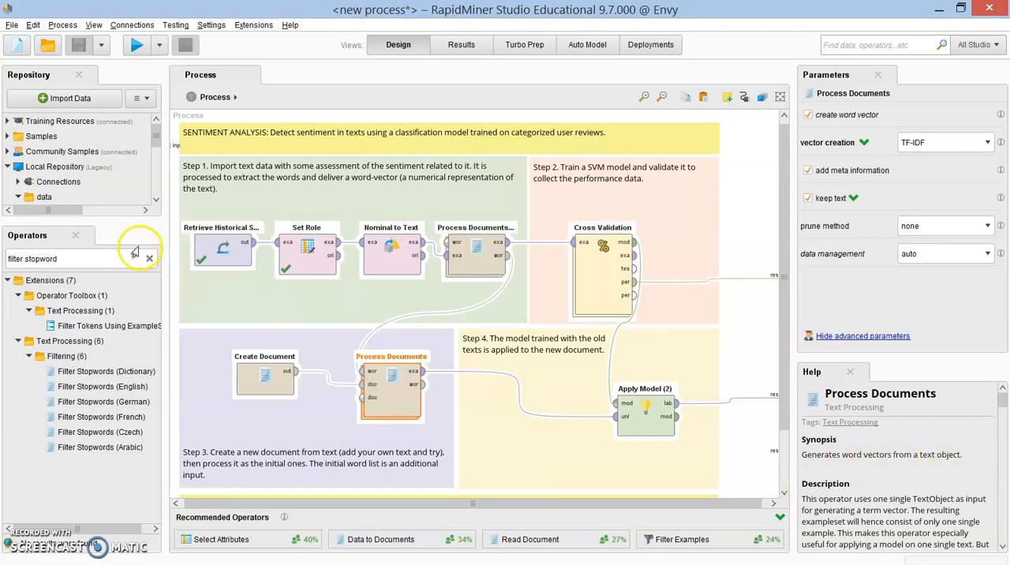
{"action": "left_click", "coordinate": [733, 248]}
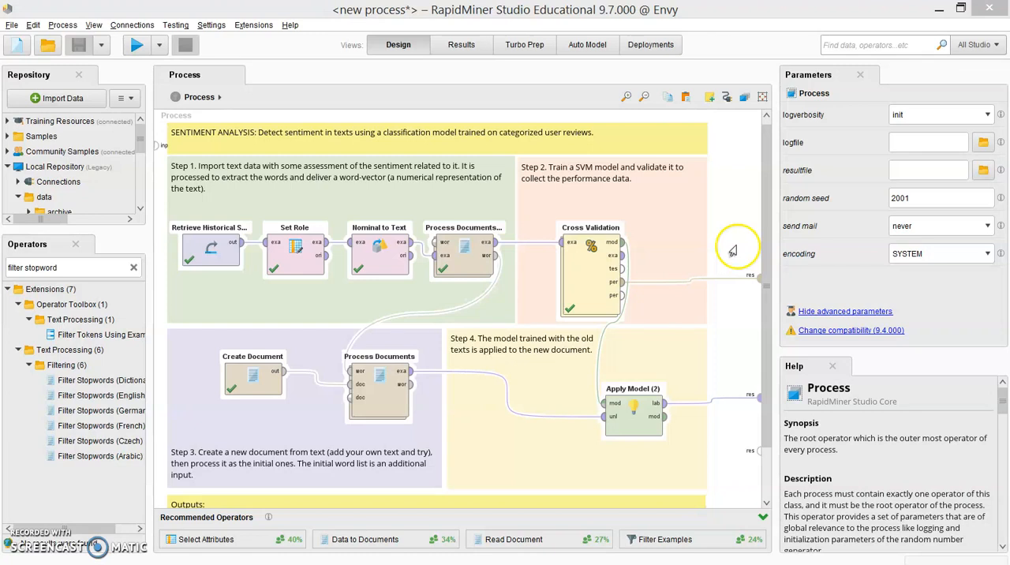
{"action": "left_click", "coordinate": [497, 260]}
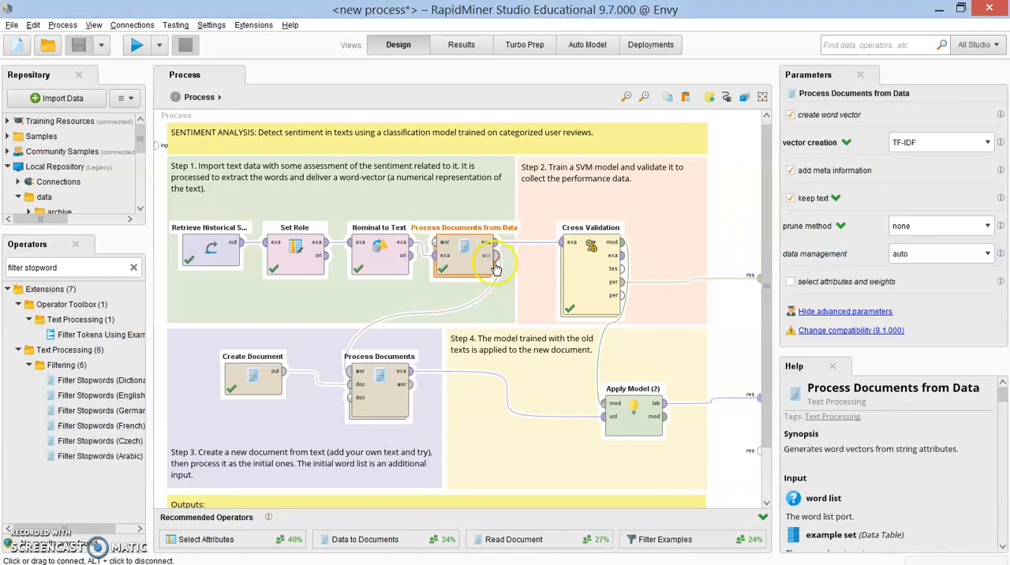
{"action": "right_click", "coordinate": [516, 266]}
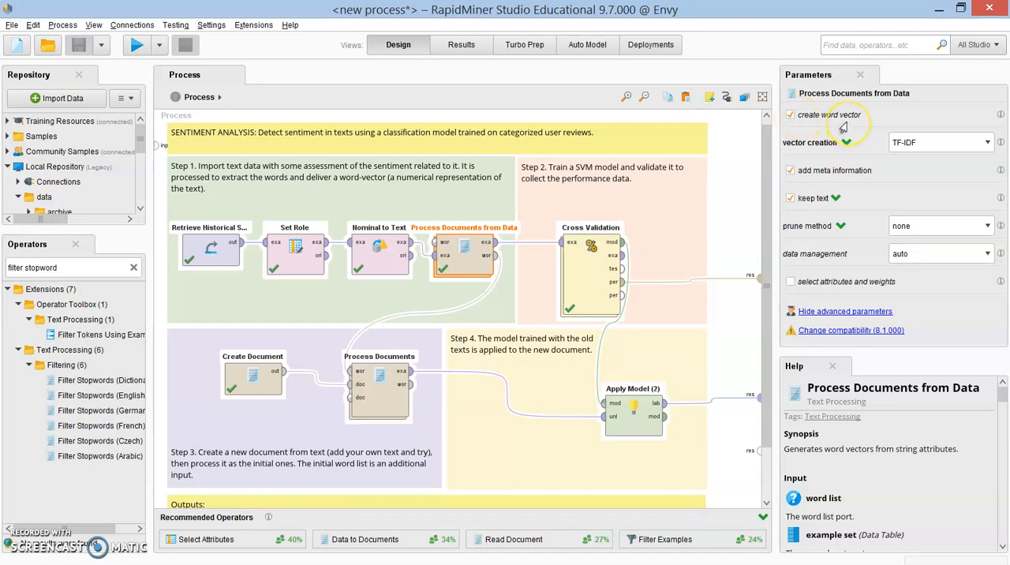
{"action": "left_click", "coordinate": [987, 142]}
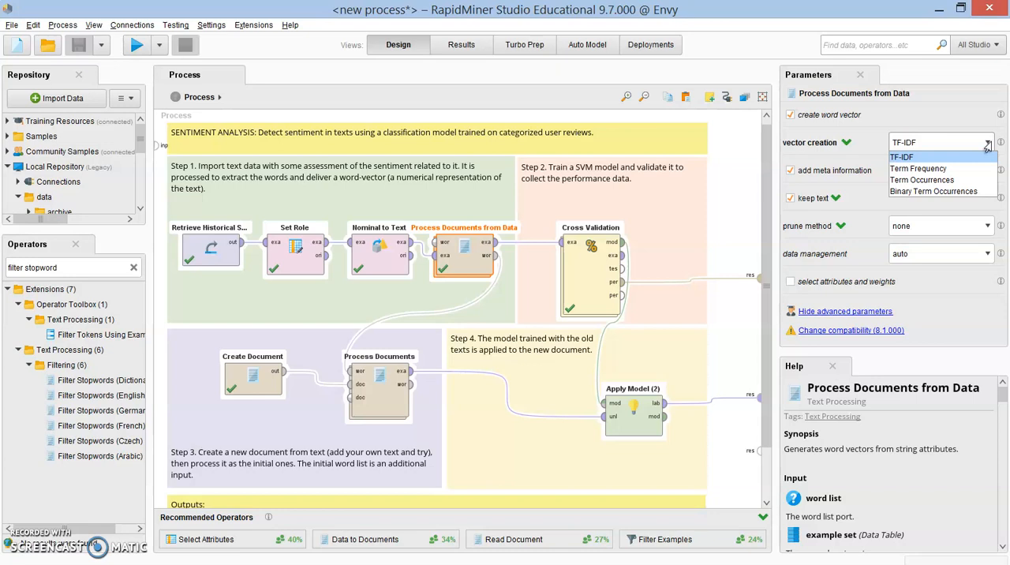
{"action": "left_click", "coordinate": [987, 148]}
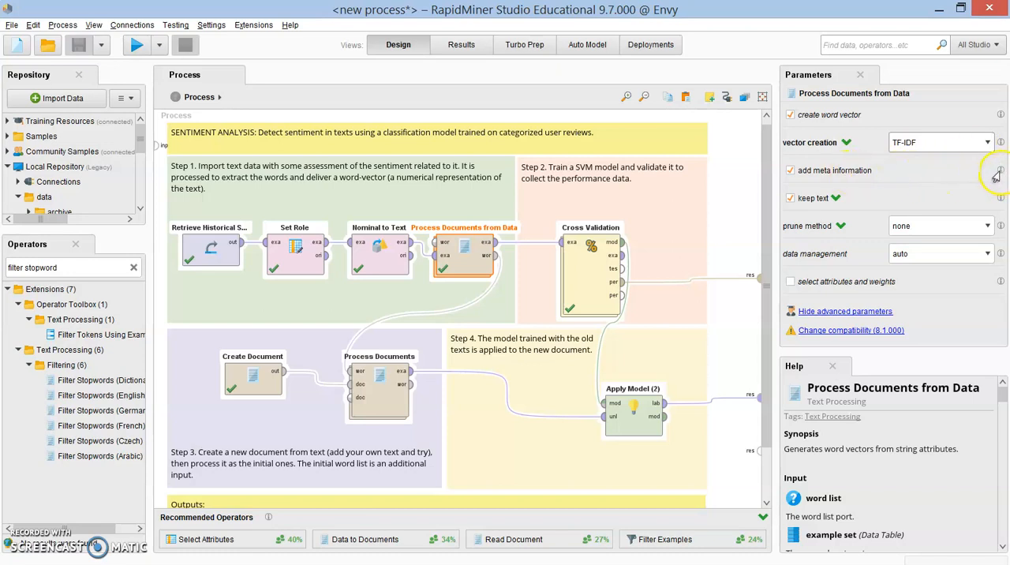
{"action": "mouse_move", "coordinate": [998, 173]}
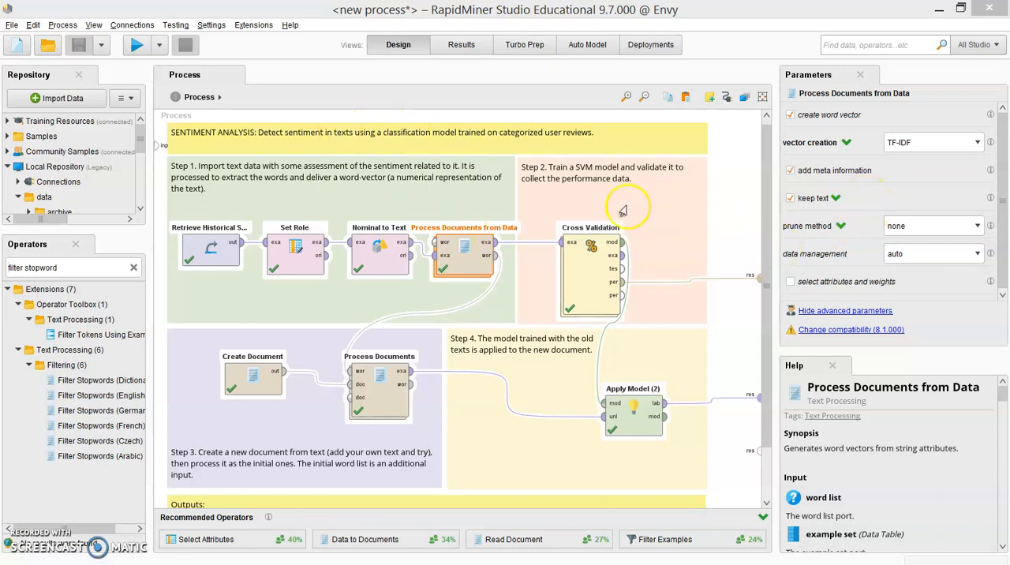
Step: Run the sentiment analysis process and open the ExampleSet result of the Process Documents from Data operator
{"action": "left_click", "coordinate": [133, 44]}
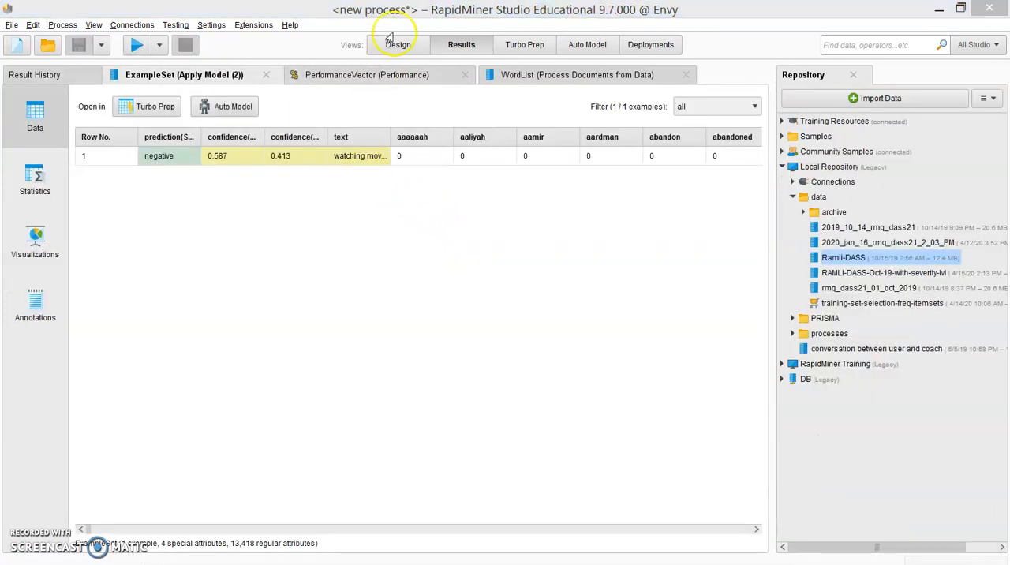
{"action": "left_click", "coordinate": [397, 44]}
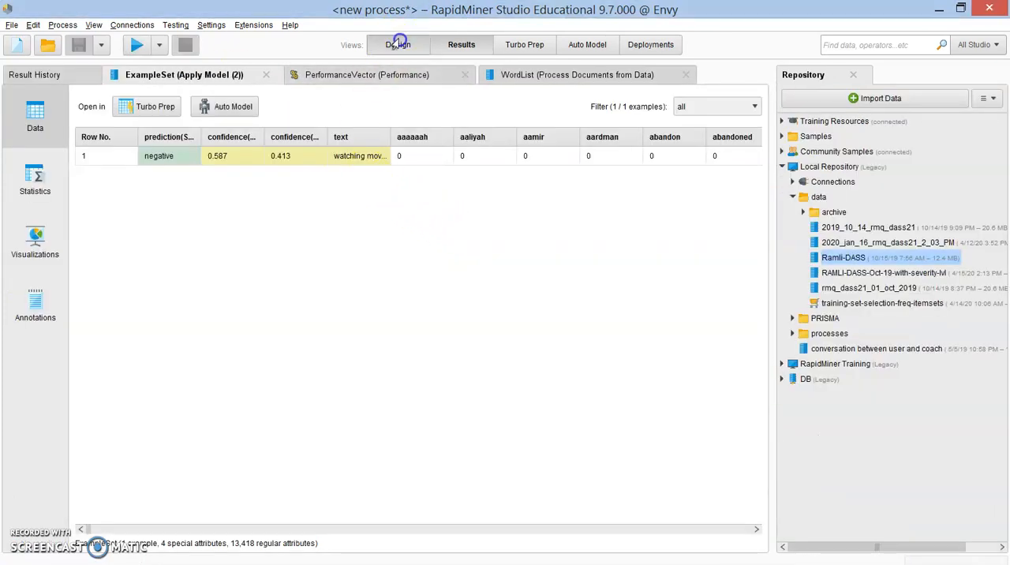
{"action": "right_click", "coordinate": [468, 262]}
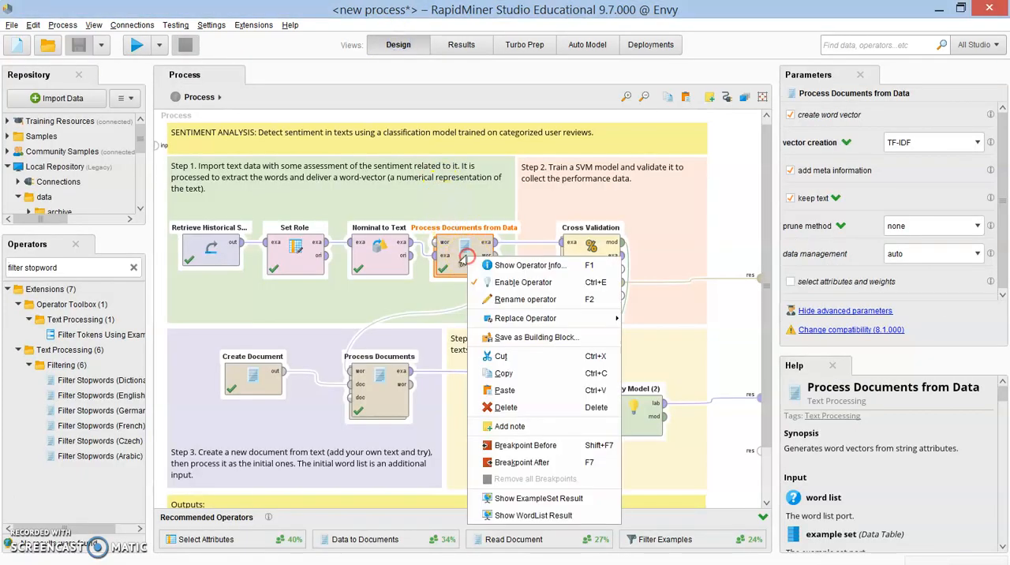
{"action": "left_click", "coordinate": [544, 499]}
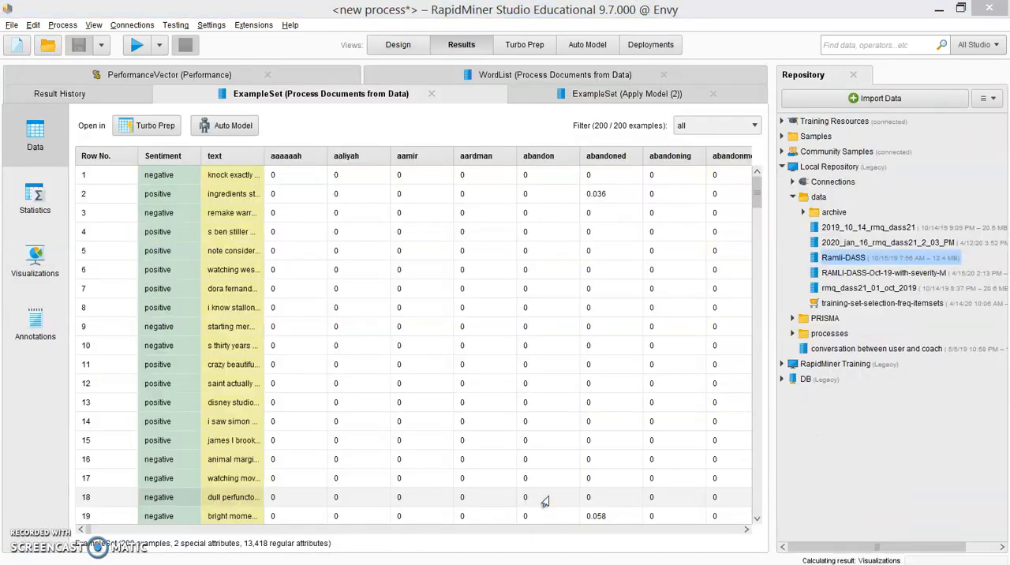
Step: Widen the text column to read the processed reviews and view the attribute statistics of the ExampleSet
{"action": "left_click_drag", "start_coordinate": [263, 149], "coordinate": [448, 148]}
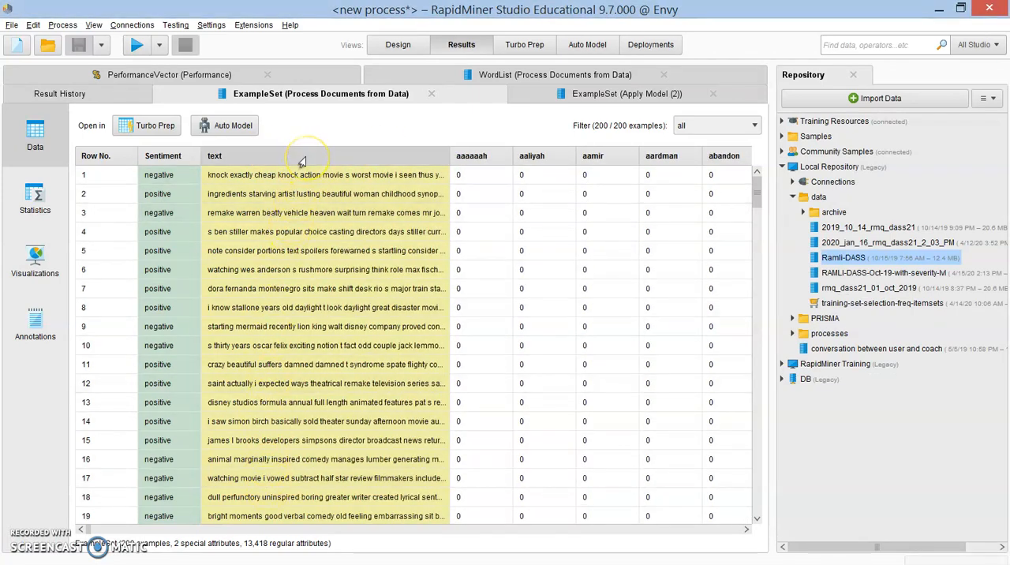
{"action": "mouse_move", "coordinate": [301, 161]}
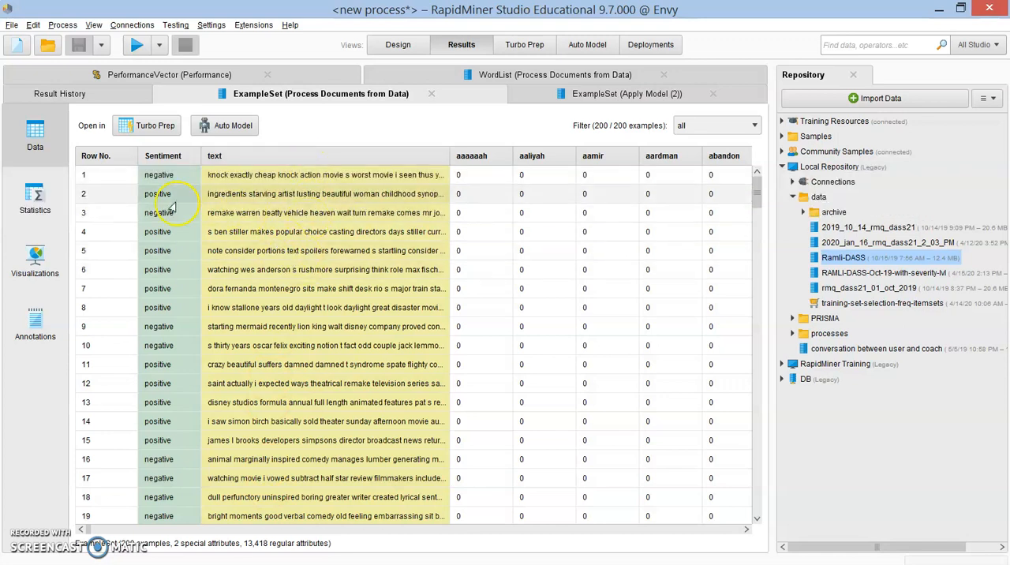
{"action": "left_click", "coordinate": [36, 199]}
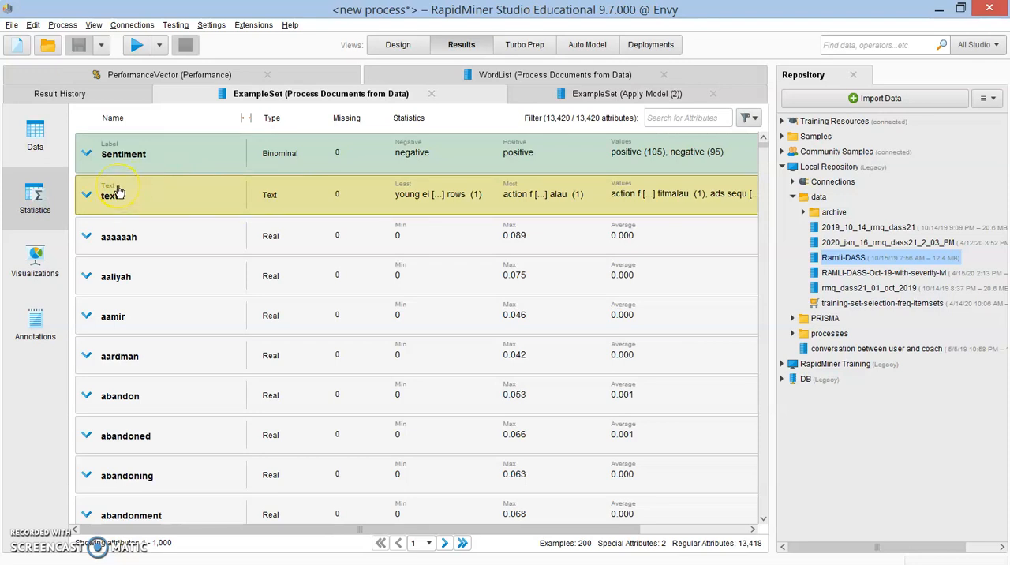
Step: Turn off keep text for both Process Documents from Data and Process Documents, and rerun the process
{"action": "left_click", "coordinate": [398, 45]}
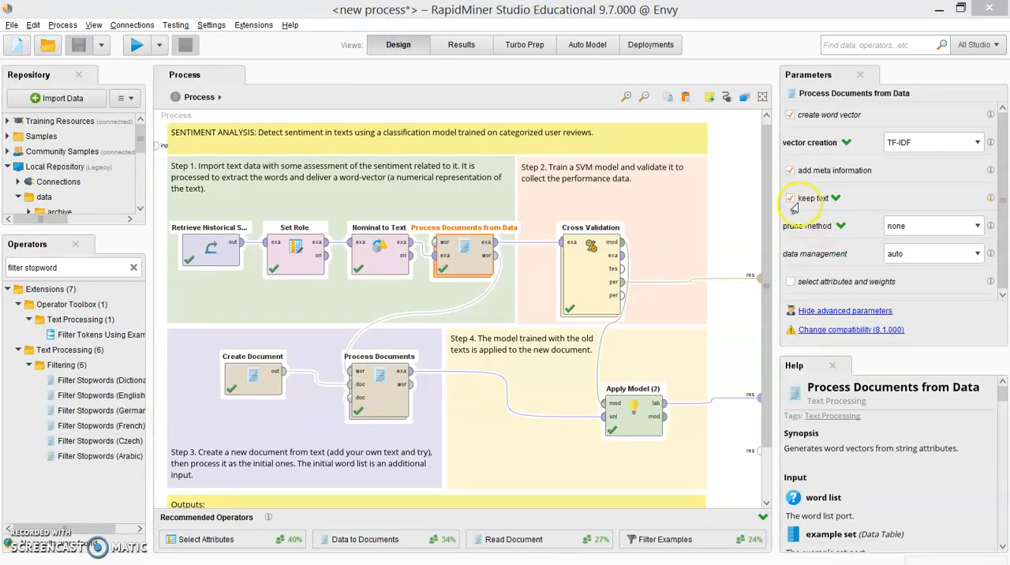
{"action": "left_click", "coordinate": [368, 391]}
{"action": "left_click", "coordinate": [813, 198]}
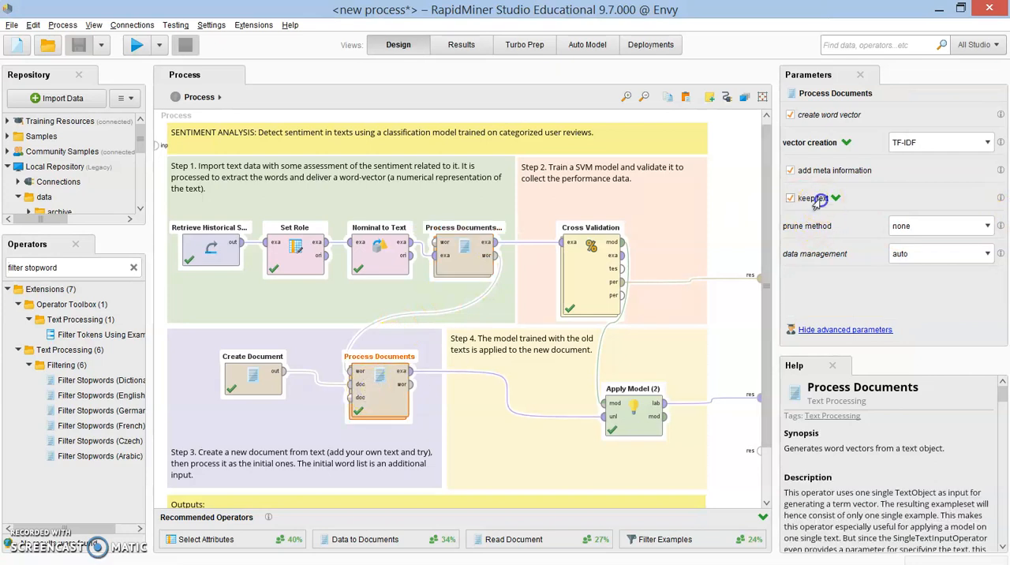
{"action": "left_click", "coordinate": [136, 45]}
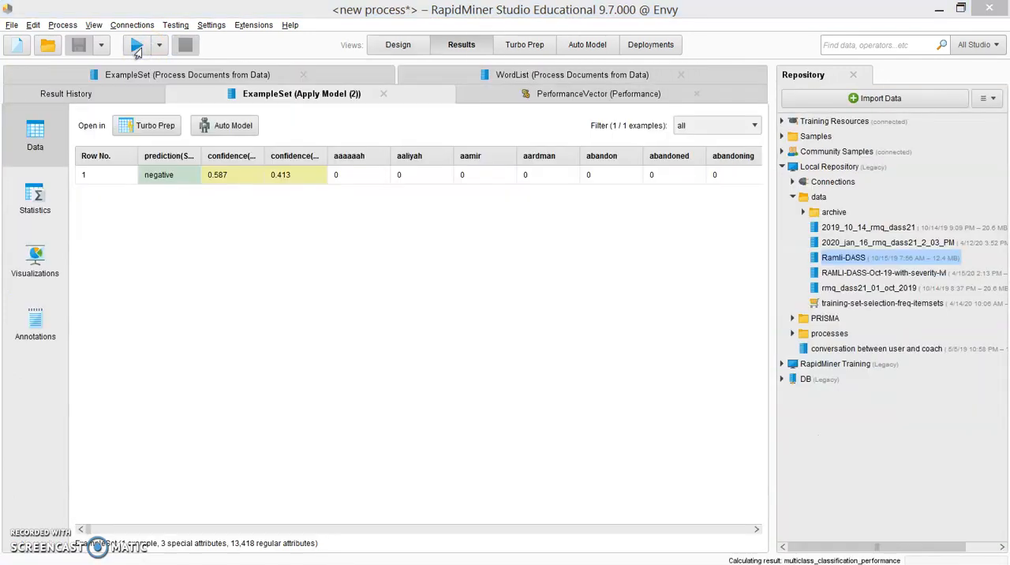
Step: Open the new ExampleSet result of Process Documents from Data to check its columns with keep text turned off
{"action": "left_click", "coordinate": [404, 45]}
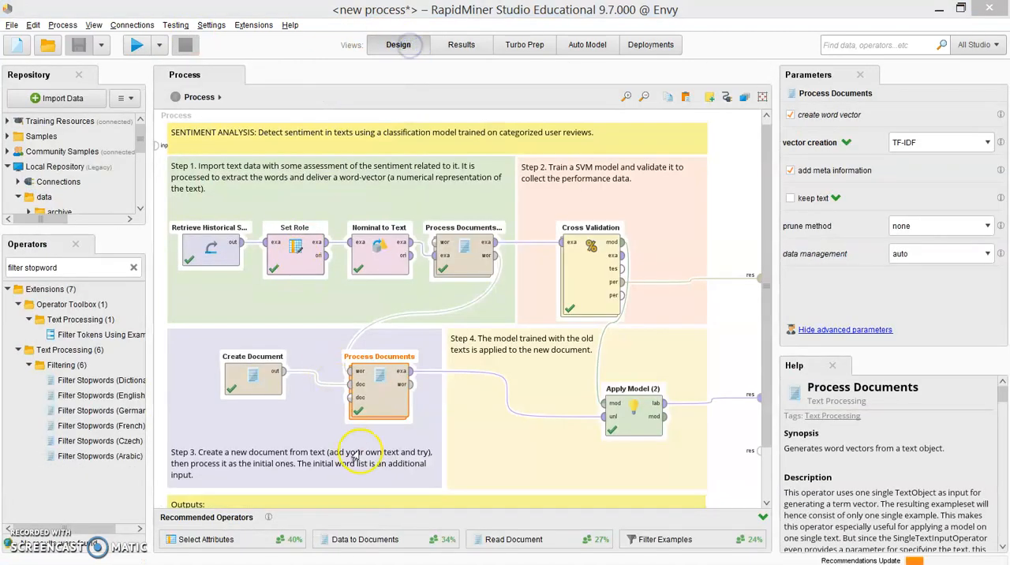
{"action": "right_click", "coordinate": [457, 261]}
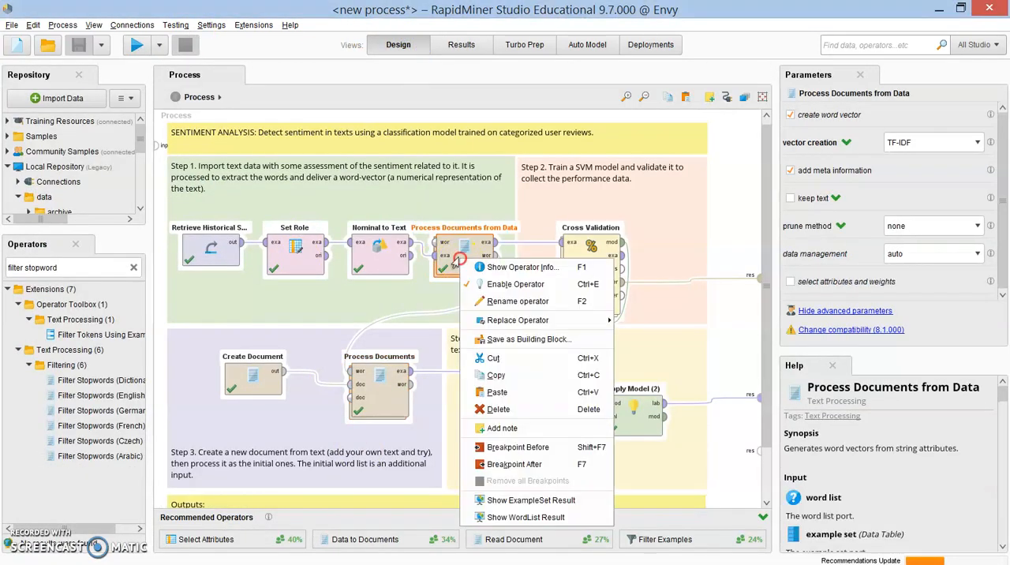
{"action": "left_click", "coordinate": [510, 500]}
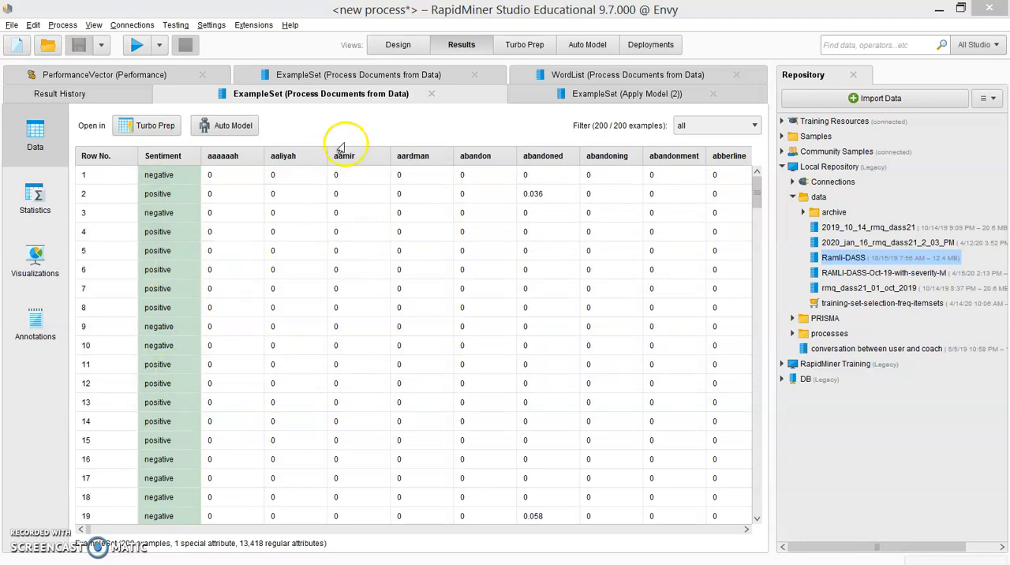
Step: Turn keep text back on for Process Documents from Data and set its prune method to percentual
{"action": "left_click", "coordinate": [397, 45]}
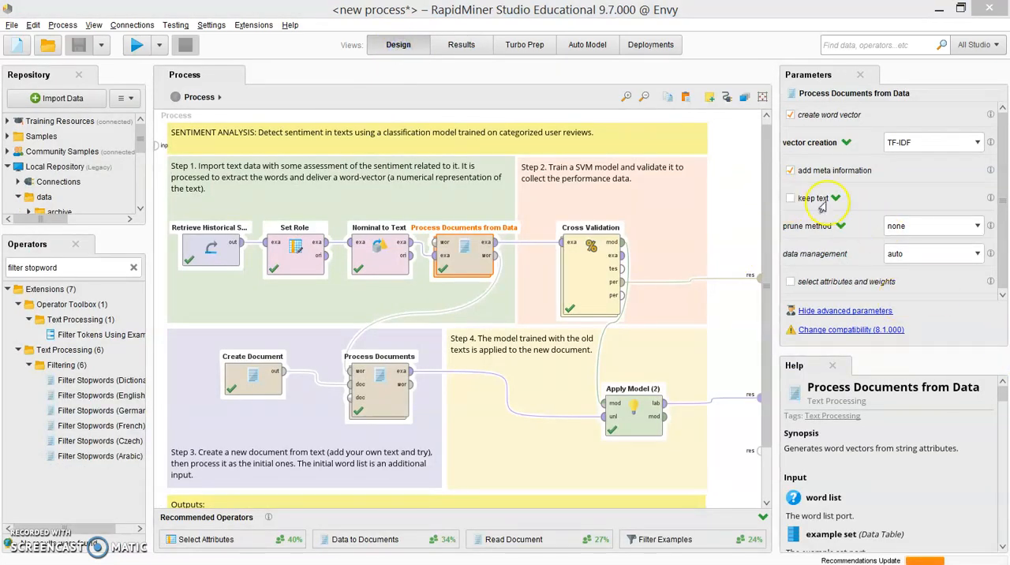
{"action": "left_click", "coordinate": [817, 201]}
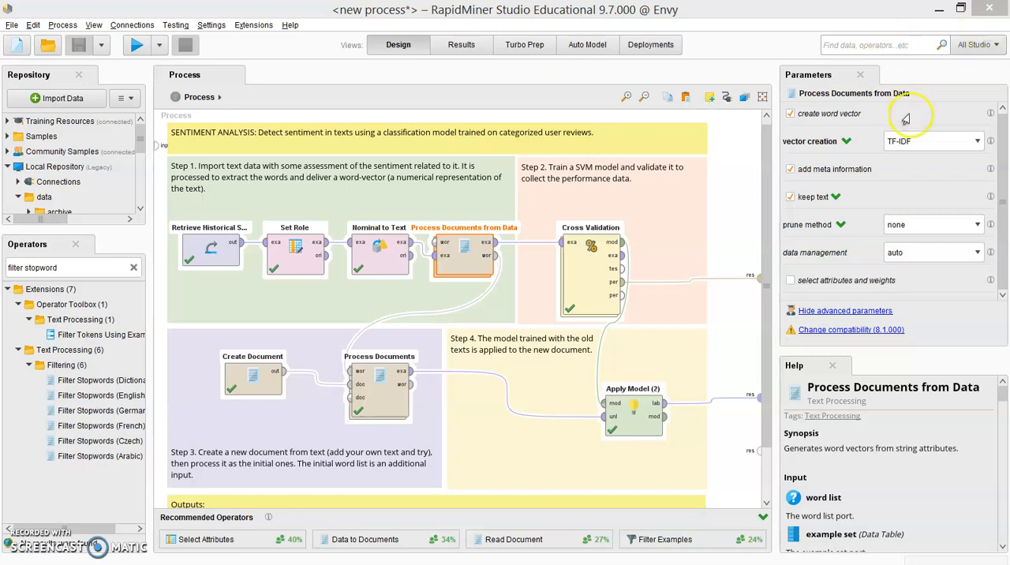
{"action": "left_click", "coordinate": [977, 227]}
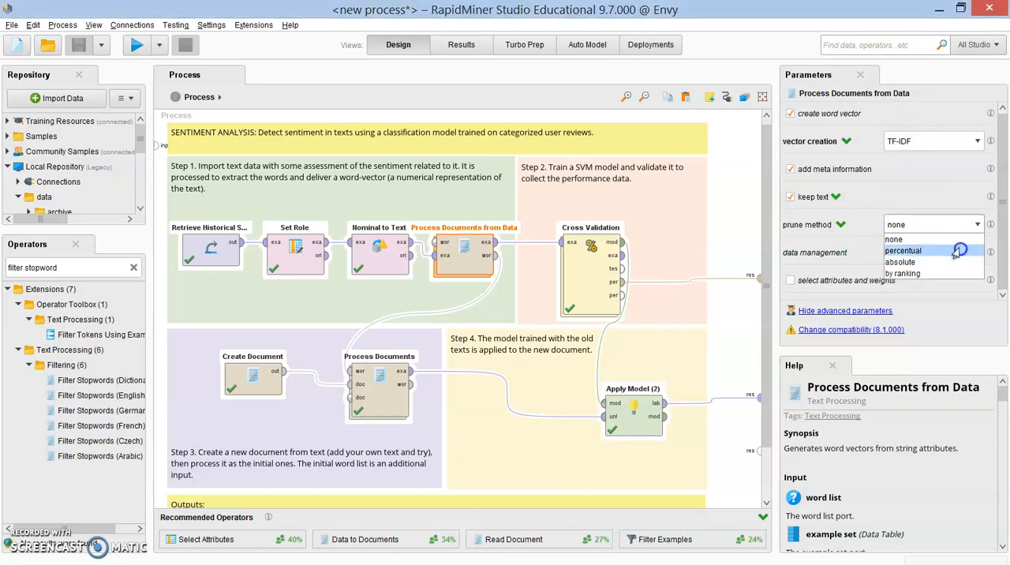
{"action": "left_click", "coordinate": [957, 251]}
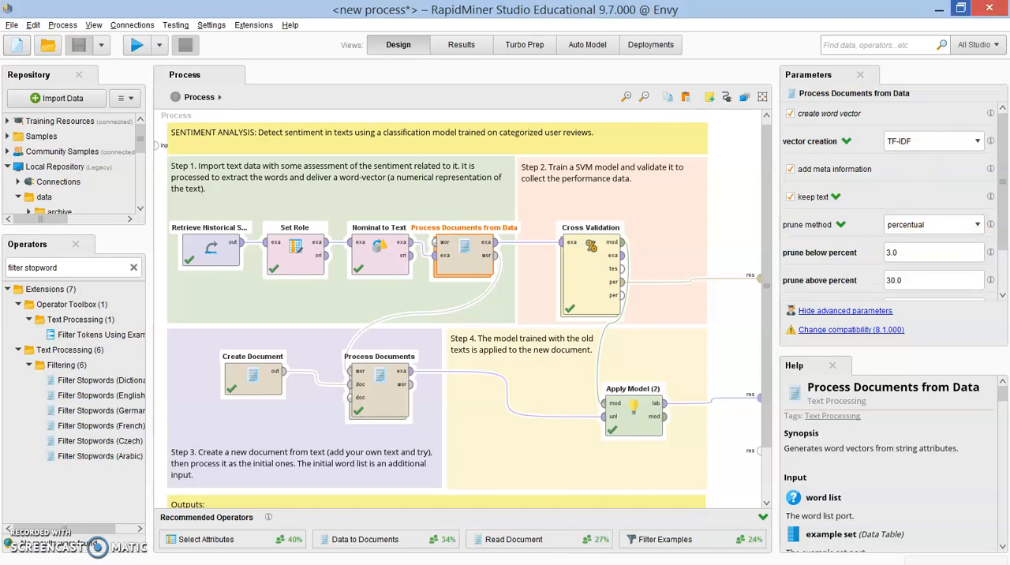
Step: Examine the prune below percent and prune above percent settings of Process Documents from Data
{"action": "scroll", "coordinate": [914, 206], "scroll_direction": "down", "scroll_amount": 1}
{"action": "scroll", "coordinate": [914, 207], "scroll_direction": "down", "scroll_amount": 1}
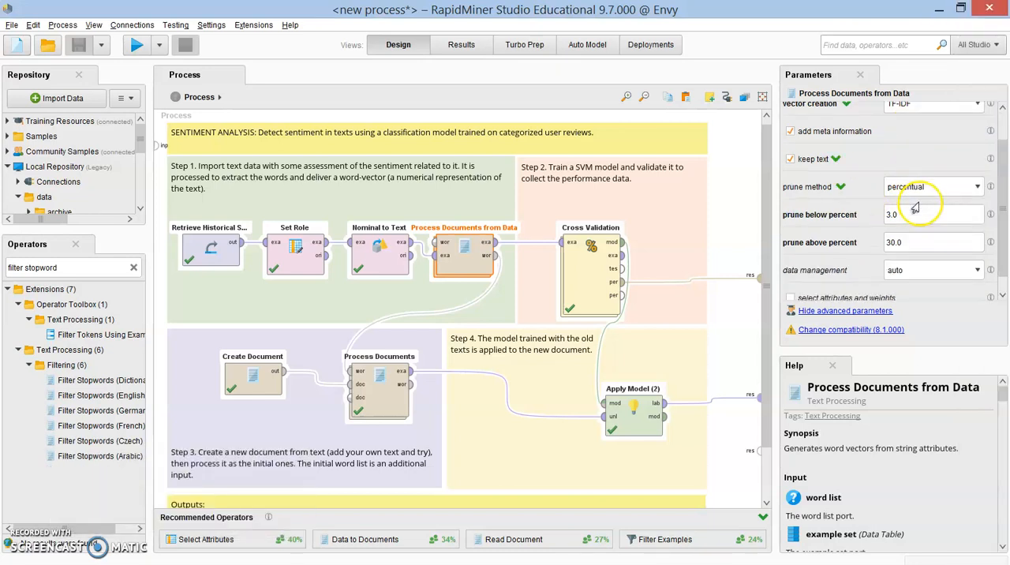
{"action": "left_click", "coordinate": [955, 214]}
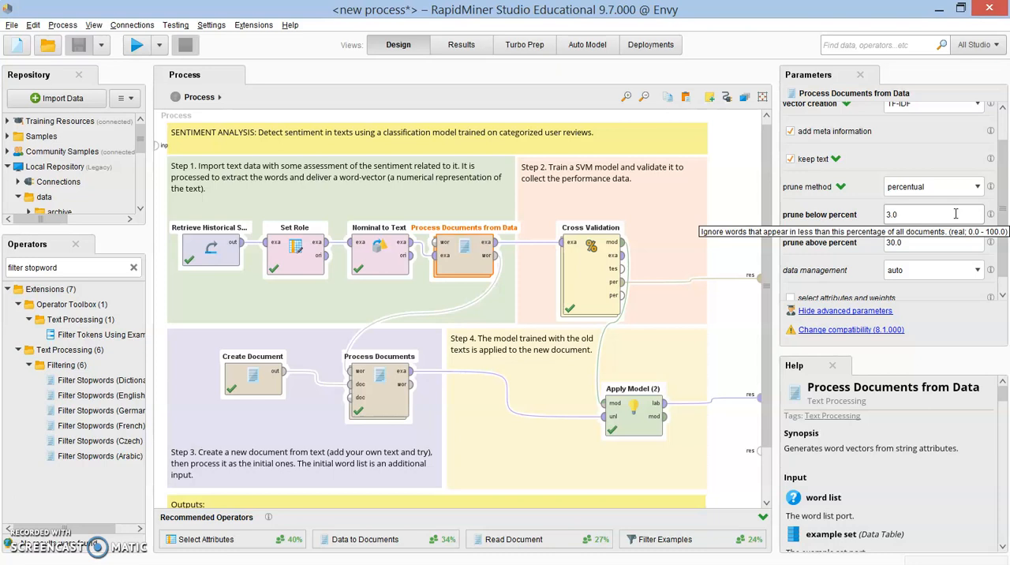
{"action": "left_click", "coordinate": [962, 241]}
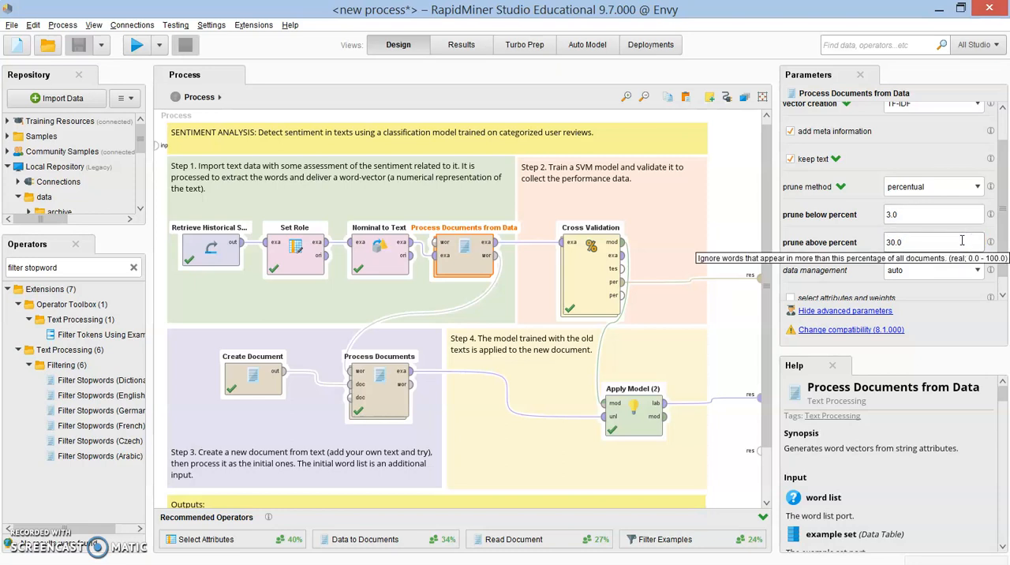
{"action": "left_click", "coordinate": [929, 242]}
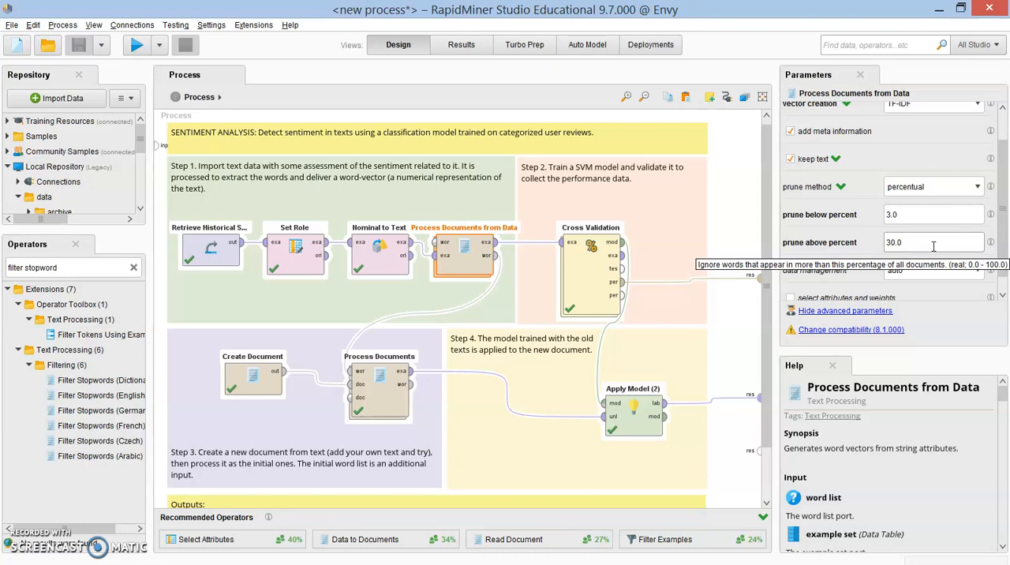
Step: Try the absolute prune method for Process Documents from Data and inspect its prune below absolute and prune above absolute fields
{"action": "left_click", "coordinate": [976, 225]}
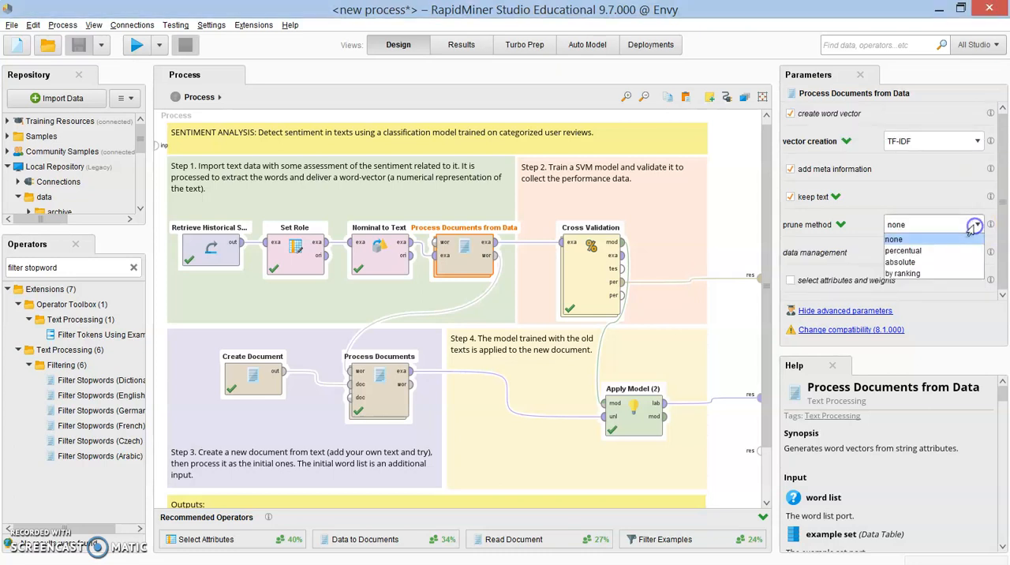
{"action": "left_click", "coordinate": [939, 264]}
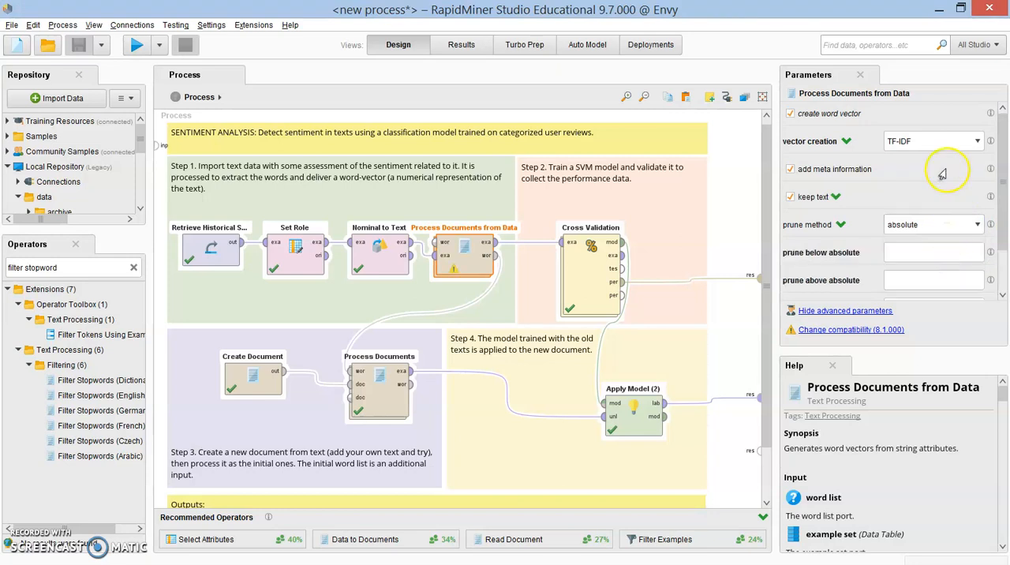
{"action": "scroll", "coordinate": [941, 173], "scroll_direction": "down", "scroll_amount": 1}
{"action": "left_click", "coordinate": [905, 216]}
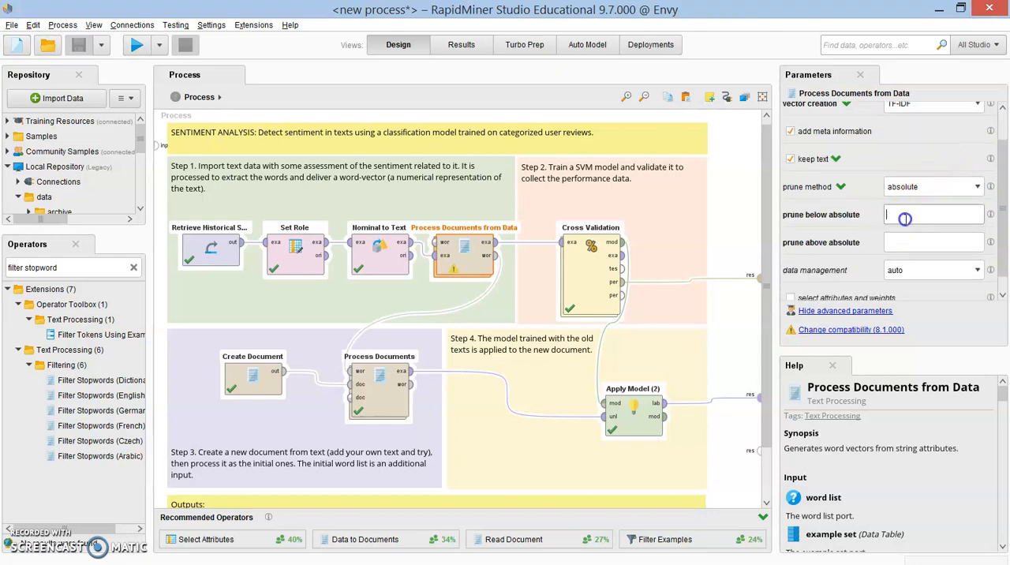
{"action": "left_click", "coordinate": [909, 238]}
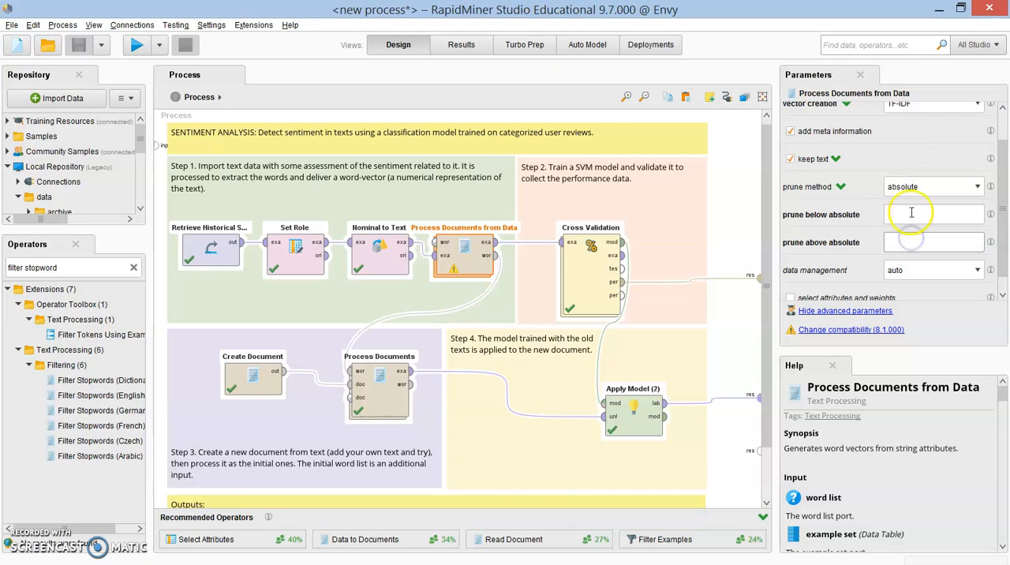
{"action": "left_click", "coordinate": [911, 212]}
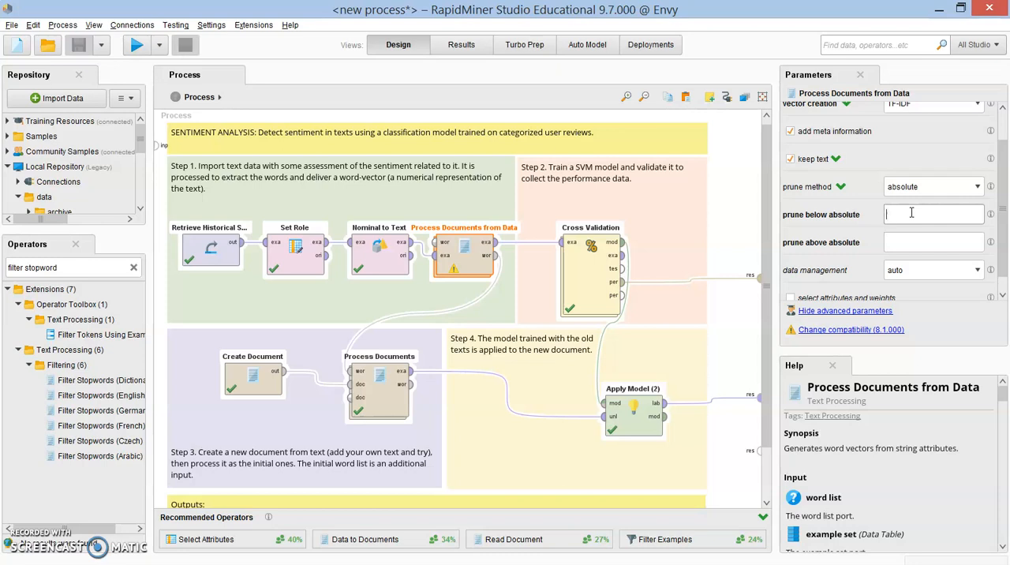
Step: Try the by ranking prune method and inspect its prune below rank and prune above rank fields
{"action": "left_click", "coordinate": [947, 189]}
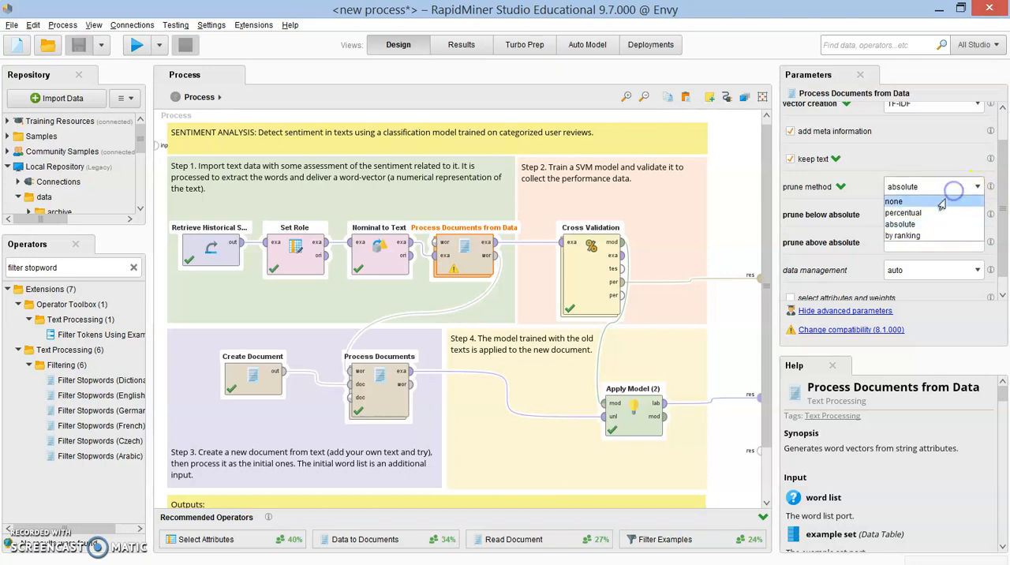
{"action": "left_click", "coordinate": [920, 236]}
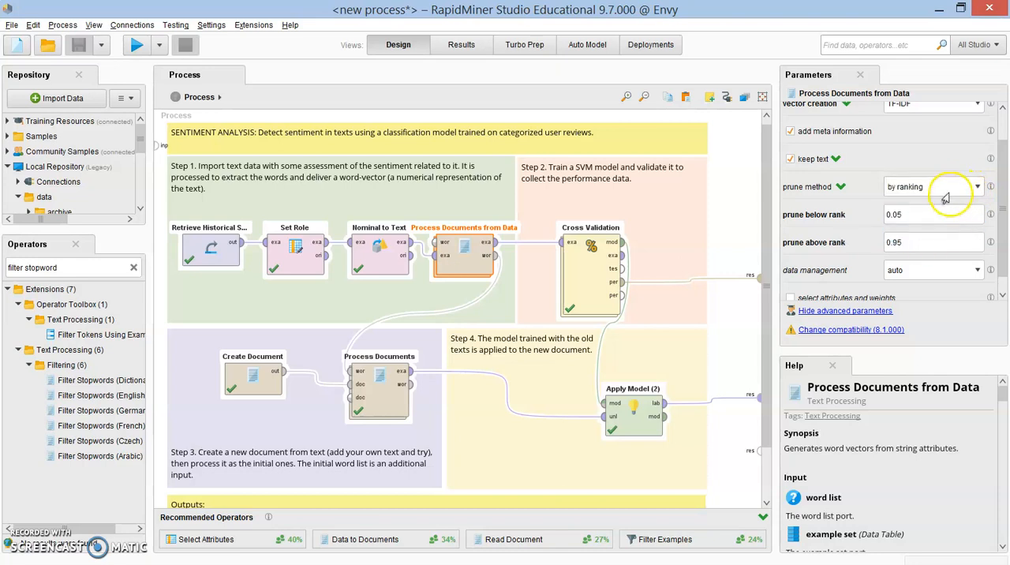
{"action": "left_click", "coordinate": [948, 219]}
{"action": "left_click", "coordinate": [945, 244]}
{"action": "left_click", "coordinate": [944, 238]}
Step: Set the prune method of Process Documents from Data to none and check the available data management options
{"action": "left_click", "coordinate": [943, 191]}
{"action": "left_click", "coordinate": [942, 202]}
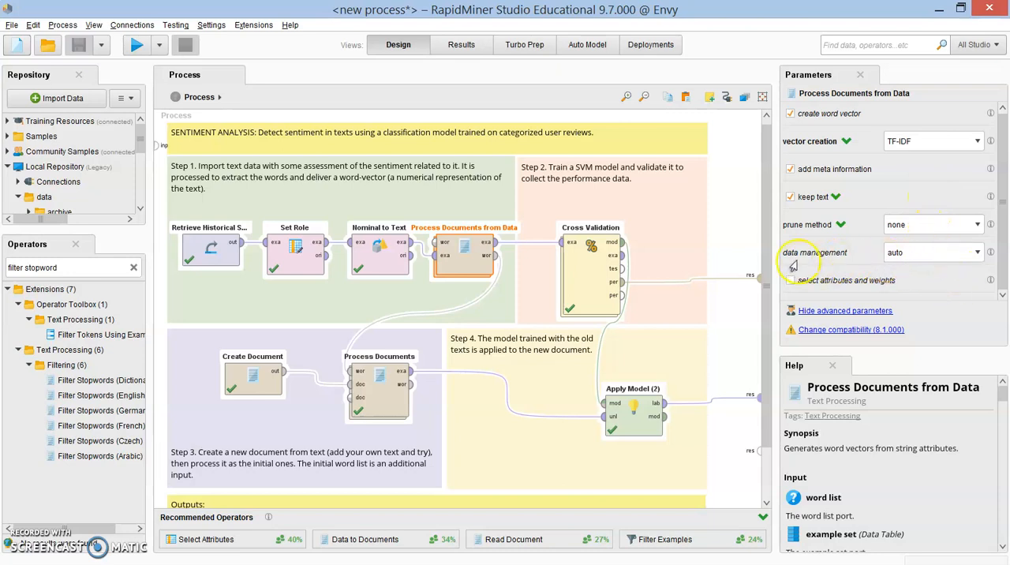
{"action": "left_click", "coordinate": [974, 254]}
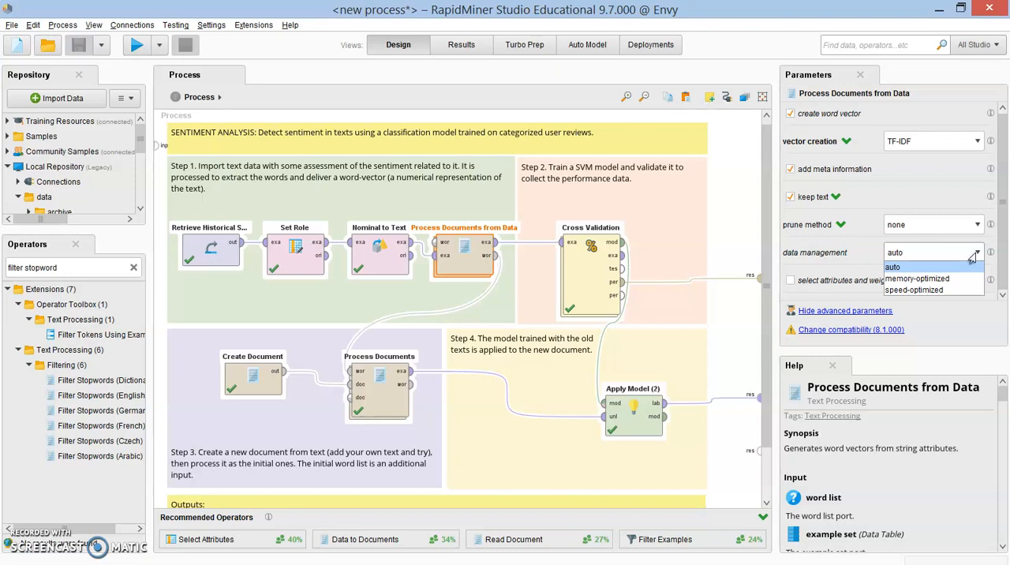
{"action": "left_click", "coordinate": [953, 204]}
{"action": "left_click", "coordinate": [950, 202]}
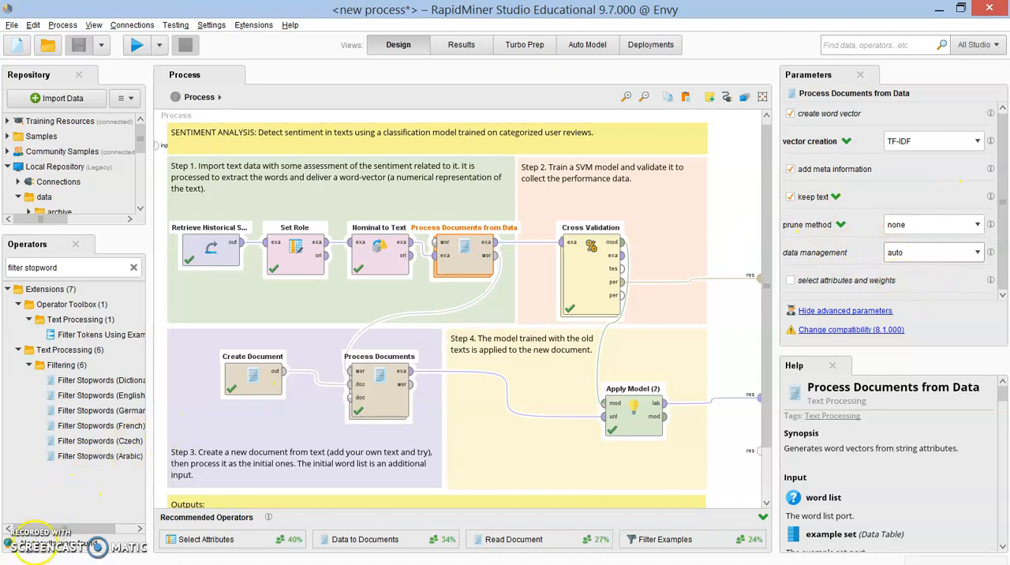
Step: Turn on select attributes and weights, and try a specify weights entry for the Text attribute without applying it
{"action": "left_click", "coordinate": [877, 229]}
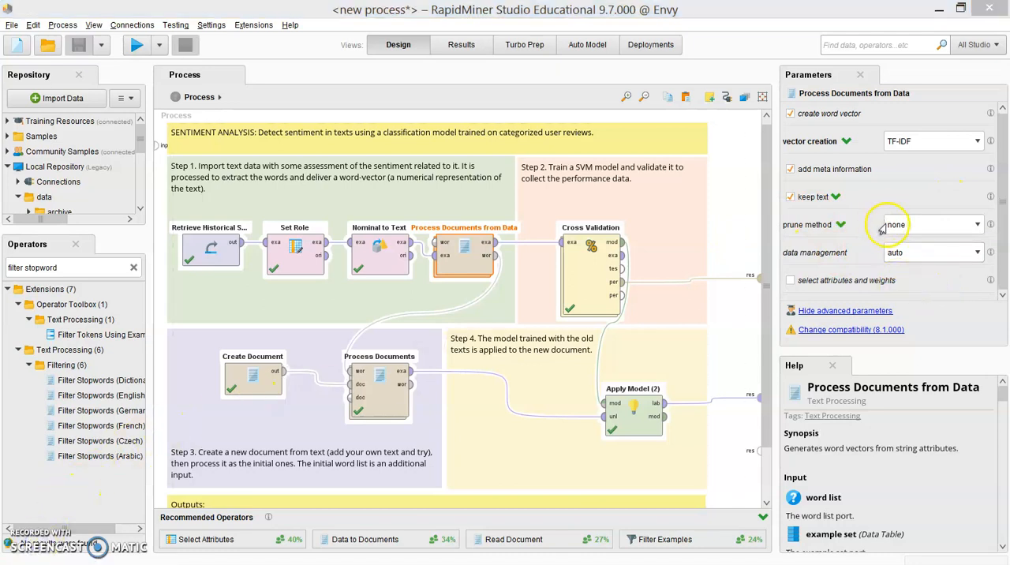
{"action": "left_click", "coordinate": [877, 282]}
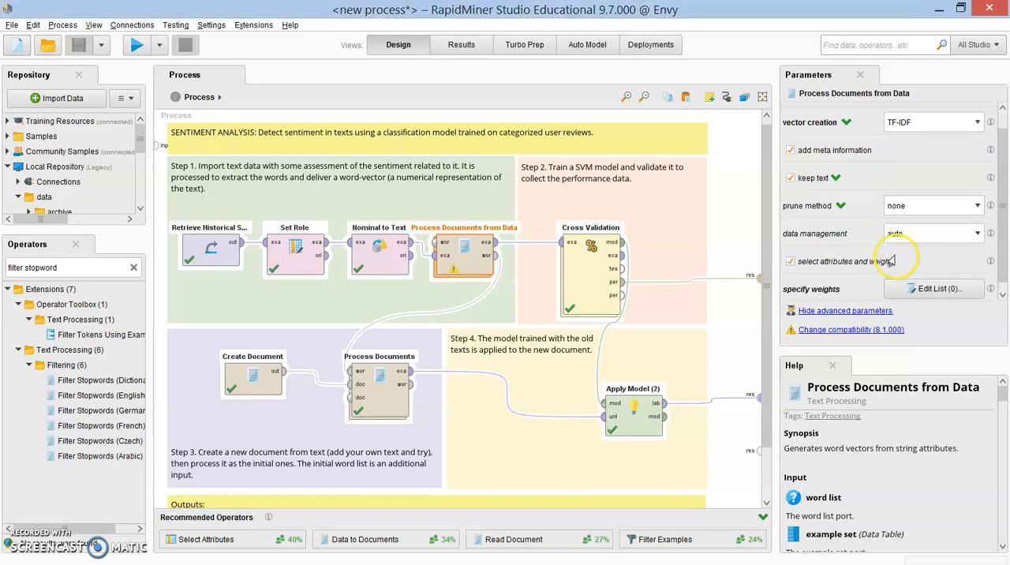
{"action": "left_click", "coordinate": [953, 280]}
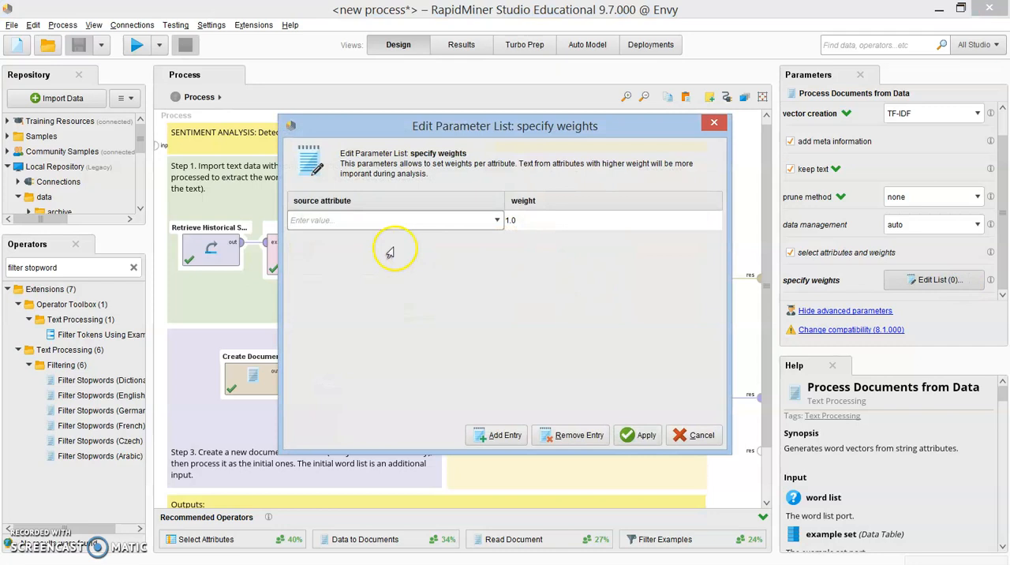
{"action": "left_click", "coordinate": [491, 223]}
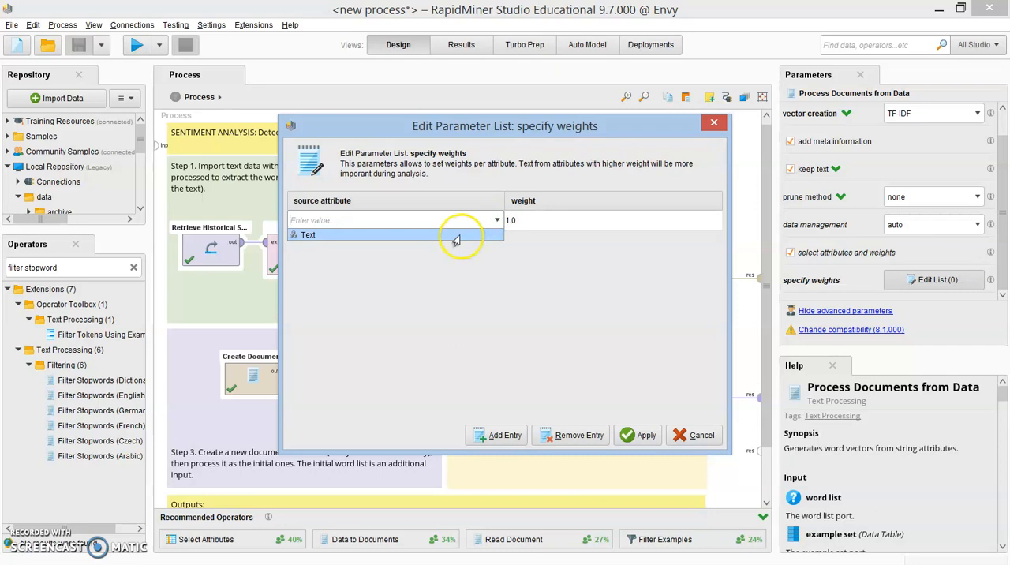
{"action": "left_click", "coordinate": [456, 237]}
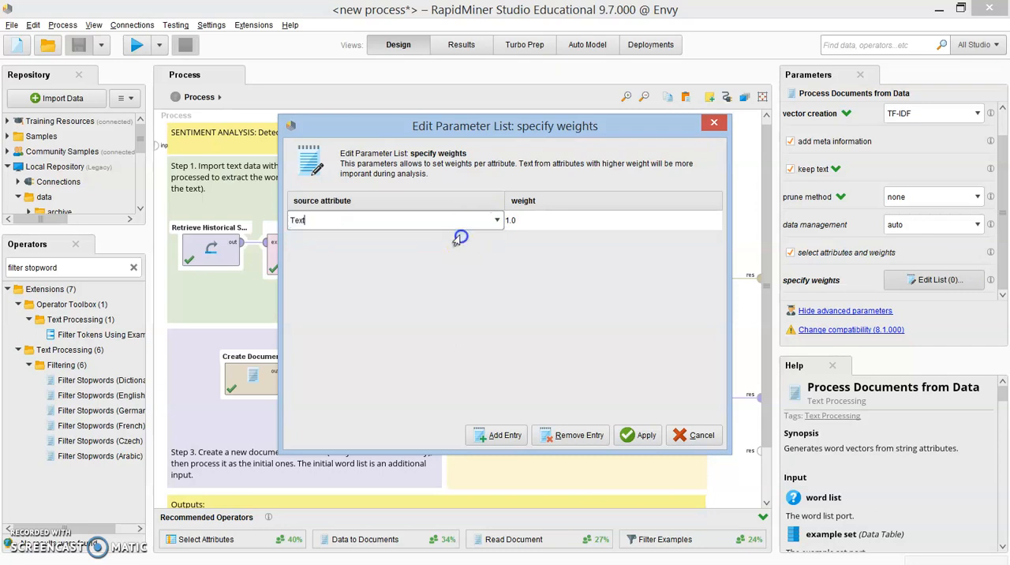
{"action": "left_click", "coordinate": [590, 221]}
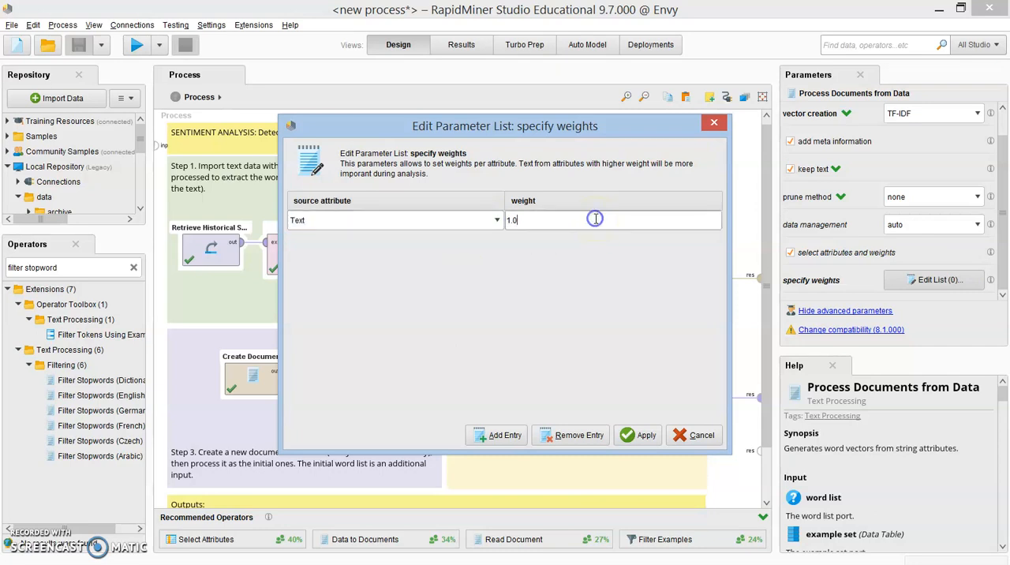
{"action": "left_click", "coordinate": [699, 436]}
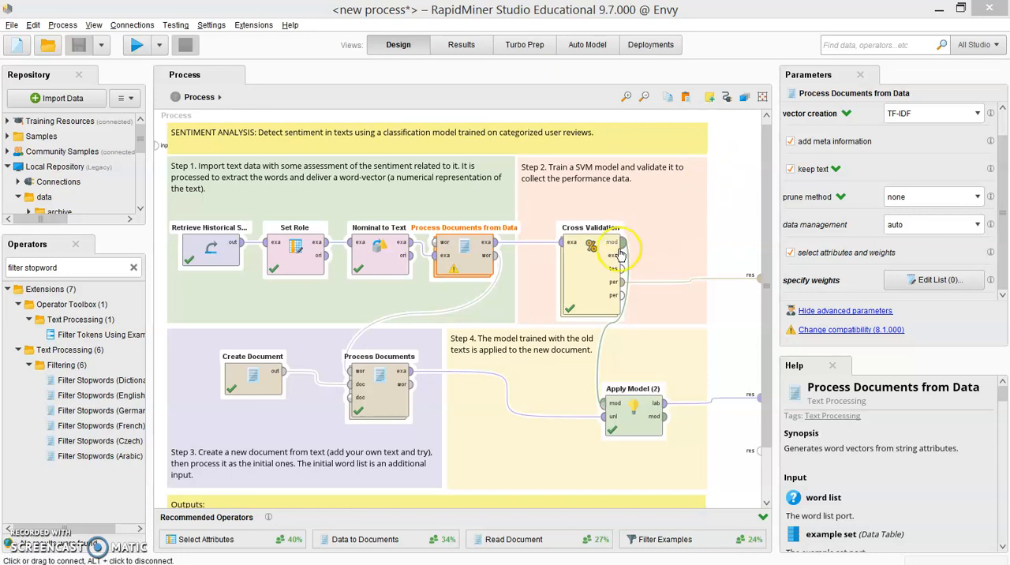
Step: Select the Cross Validation operator and examine its number of folds and the available sampling types
{"action": "left_click", "coordinate": [587, 295]}
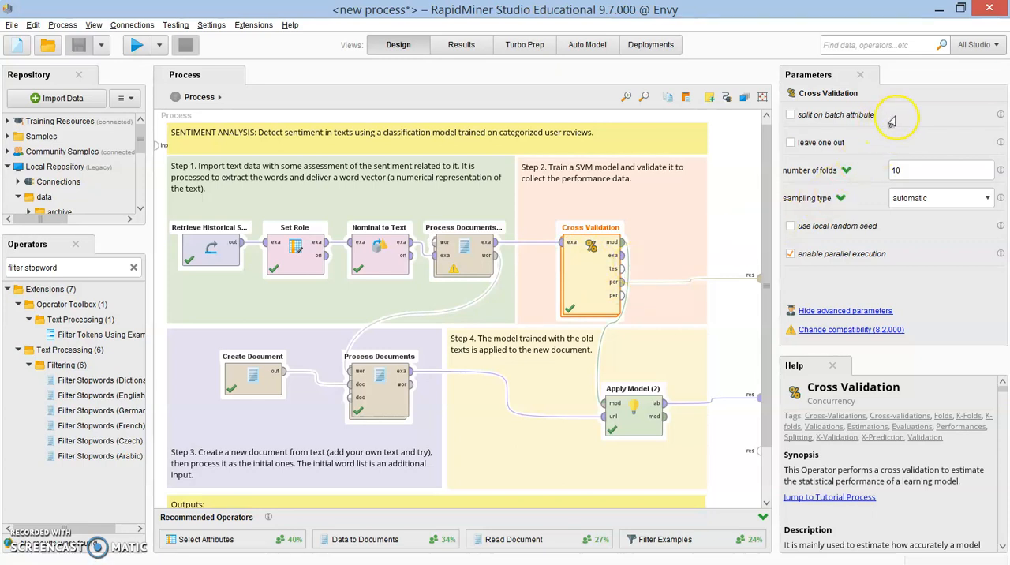
{"action": "left_click", "coordinate": [919, 168]}
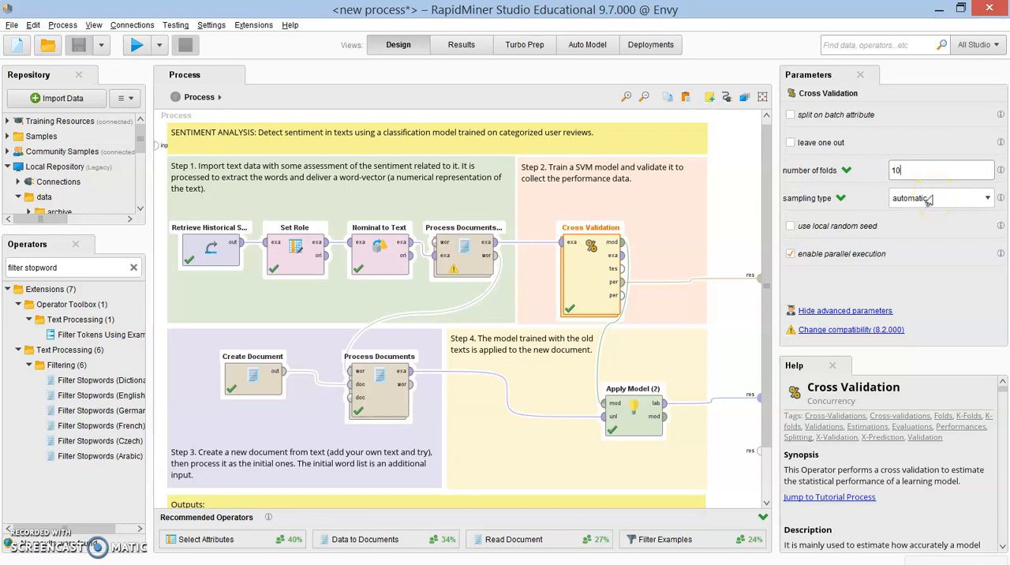
{"action": "left_click", "coordinate": [929, 200]}
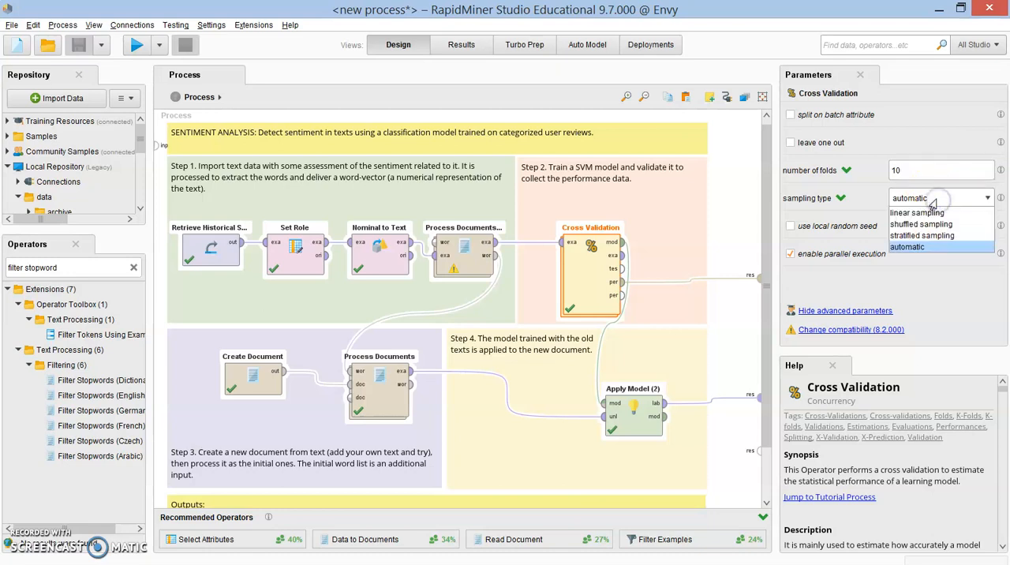
{"action": "left_click", "coordinate": [951, 199]}
{"action": "left_click", "coordinate": [952, 199]}
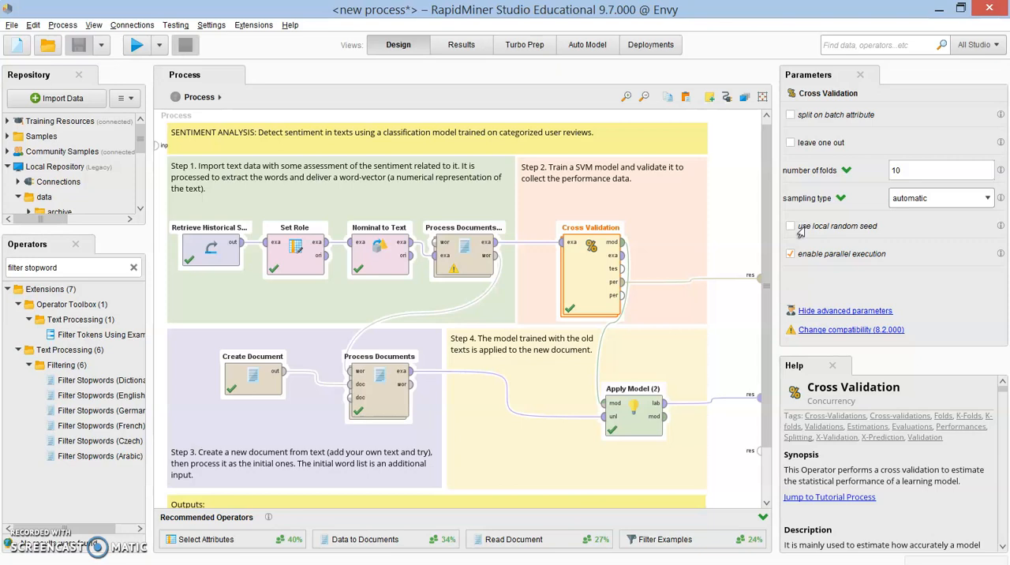
Step: Try the use local random seed option of Cross Validation, inspect its seed field, and turn the option off again
{"action": "left_click", "coordinate": [798, 228]}
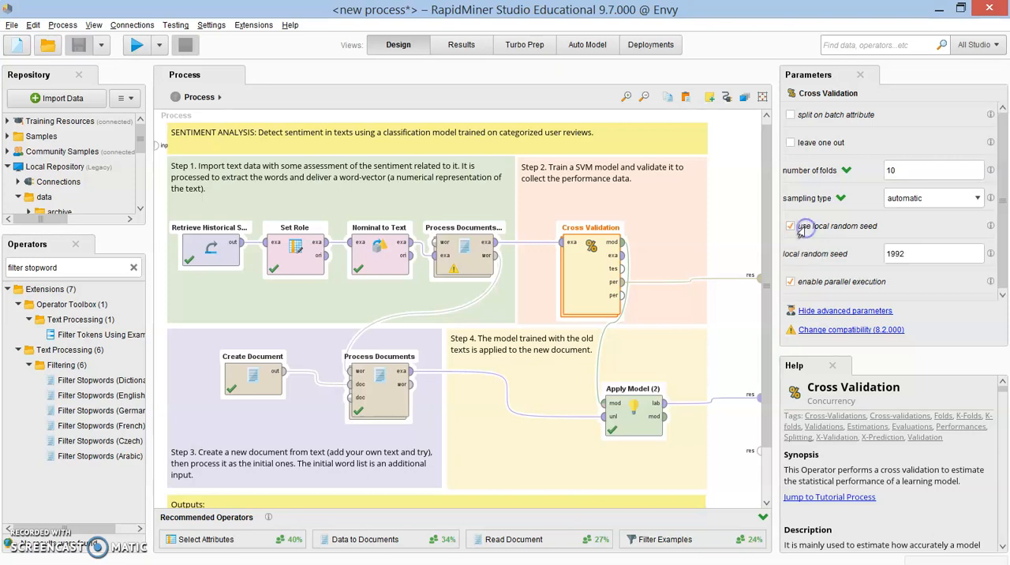
{"action": "left_click", "coordinate": [940, 254]}
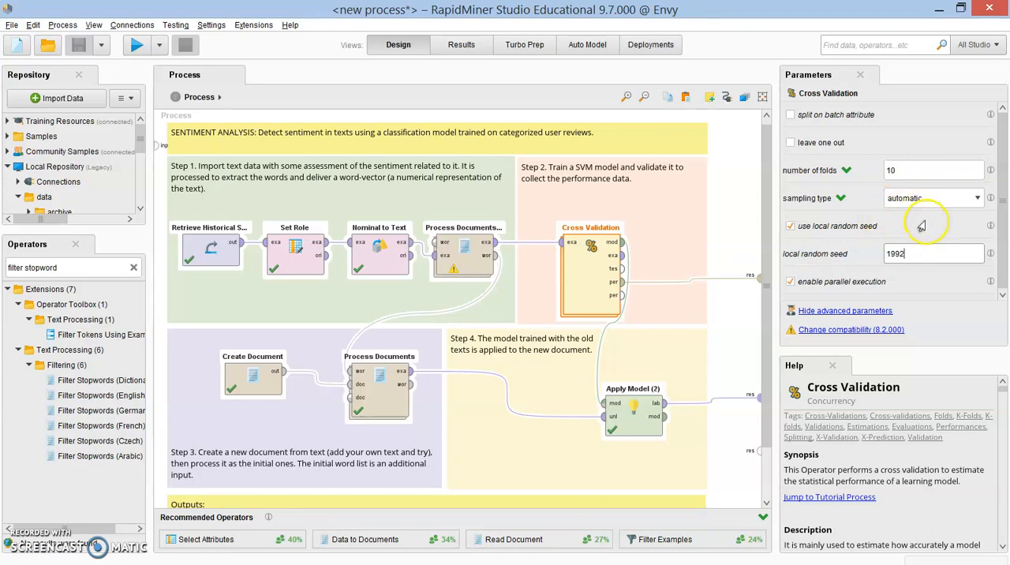
{"action": "left_click", "coordinate": [791, 227]}
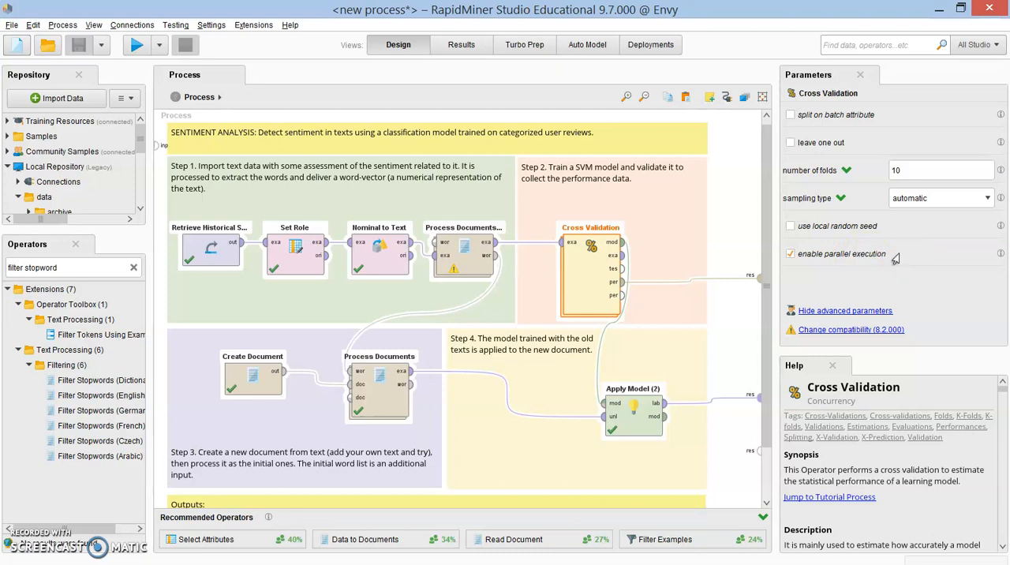
Step: Try the leave one out and split on batch attribute options of Cross Validation, turning each off again
{"action": "left_click", "coordinate": [805, 143]}
{"action": "left_click", "coordinate": [792, 143]}
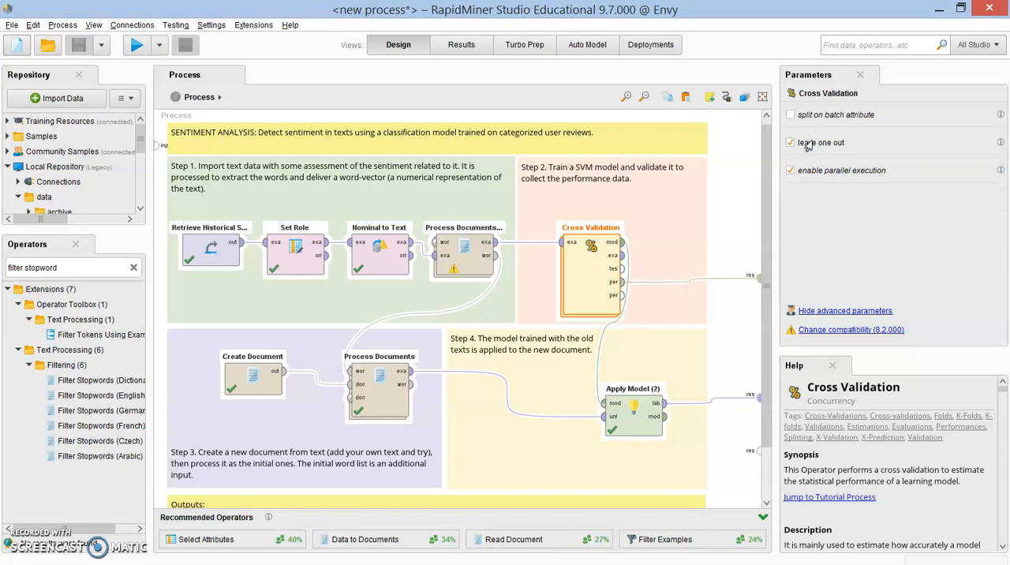
{"action": "left_click", "coordinate": [808, 144]}
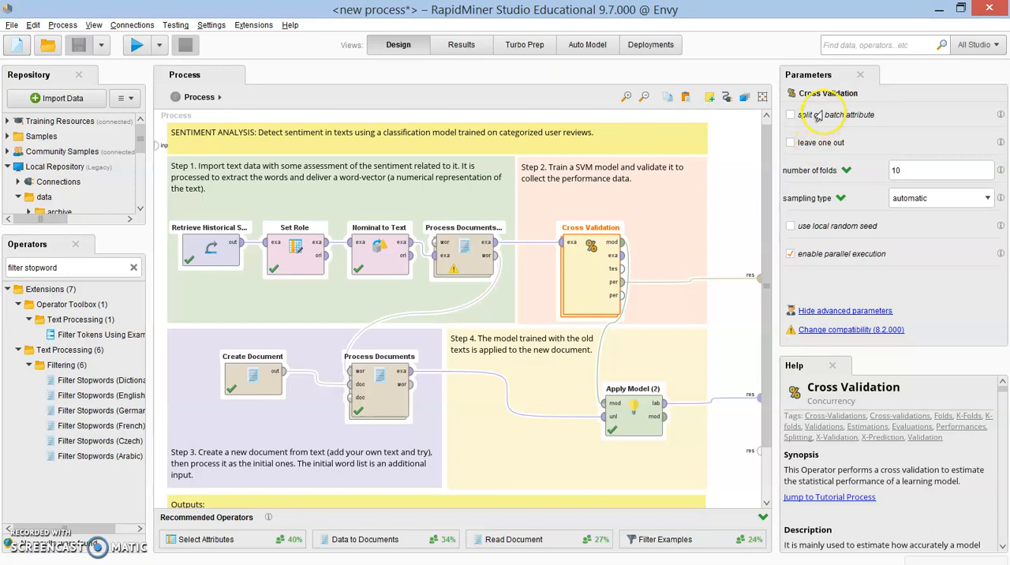
{"action": "left_click", "coordinate": [819, 118]}
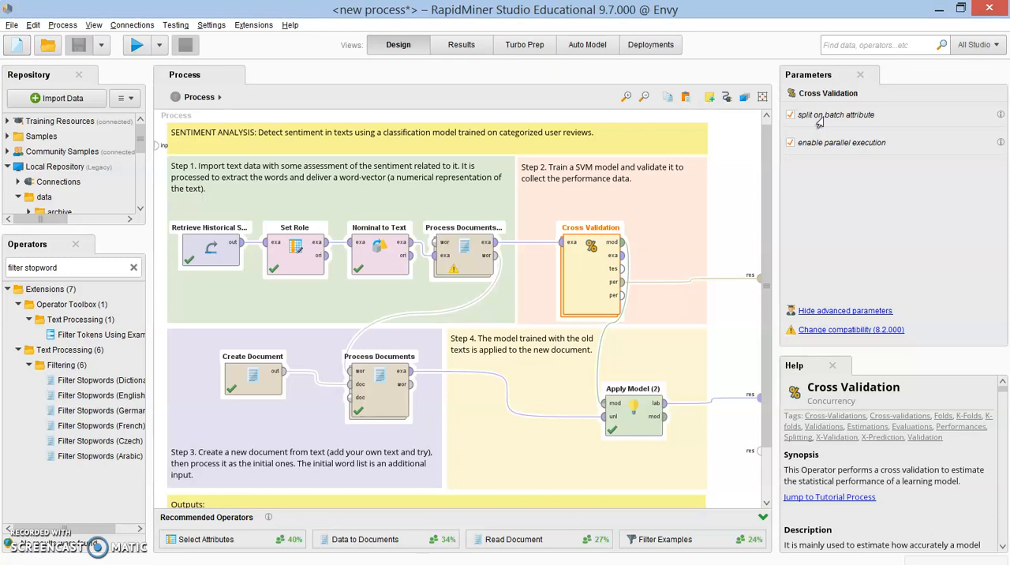
{"action": "left_click", "coordinate": [820, 120]}
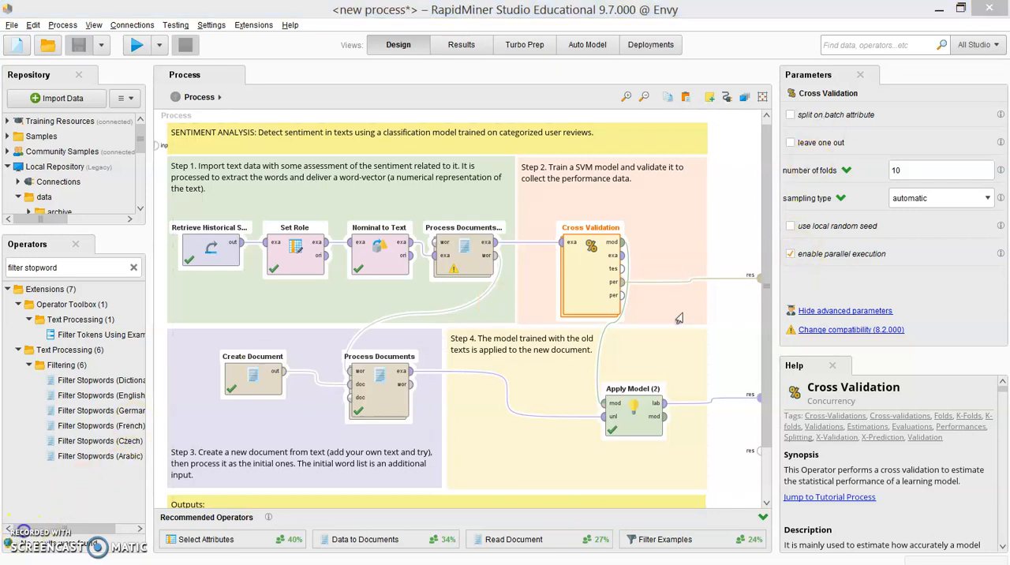
Step: Open the Cross Validation subprocess and view the parameters of its Performance operator
{"action": "double_click", "coordinate": [582, 282]}
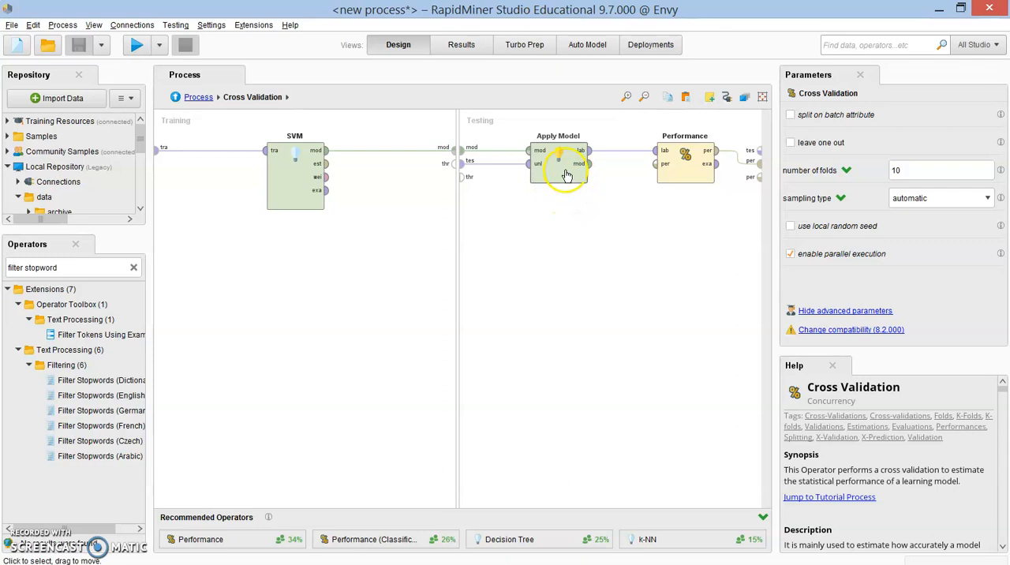
{"action": "left_click", "coordinate": [686, 170]}
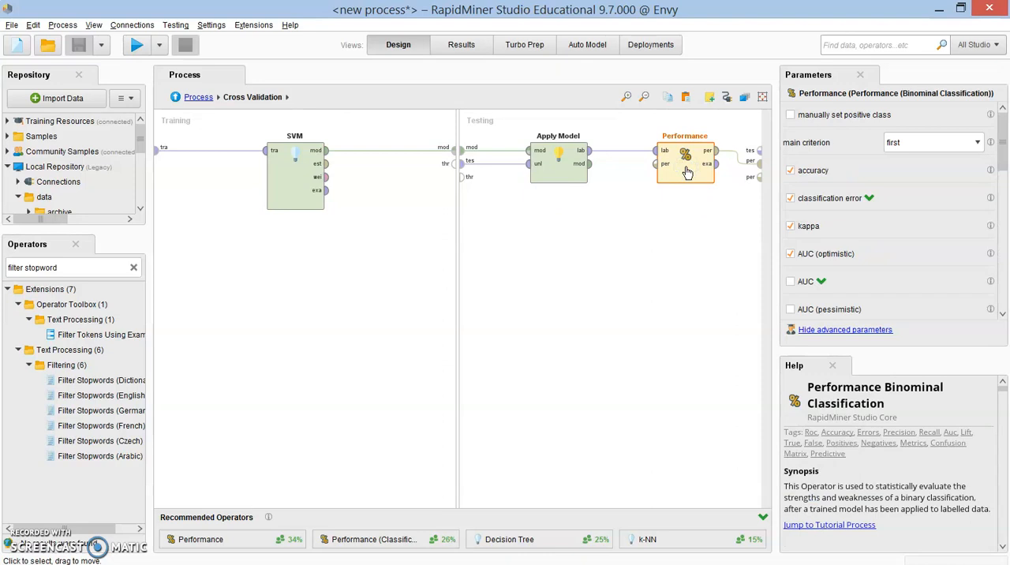
Step: Search the operators for "performance" and browse the predictive performance operators found under Validation
{"action": "left_click", "coordinate": [133, 267]}
{"action": "left_click", "coordinate": [111, 269]}
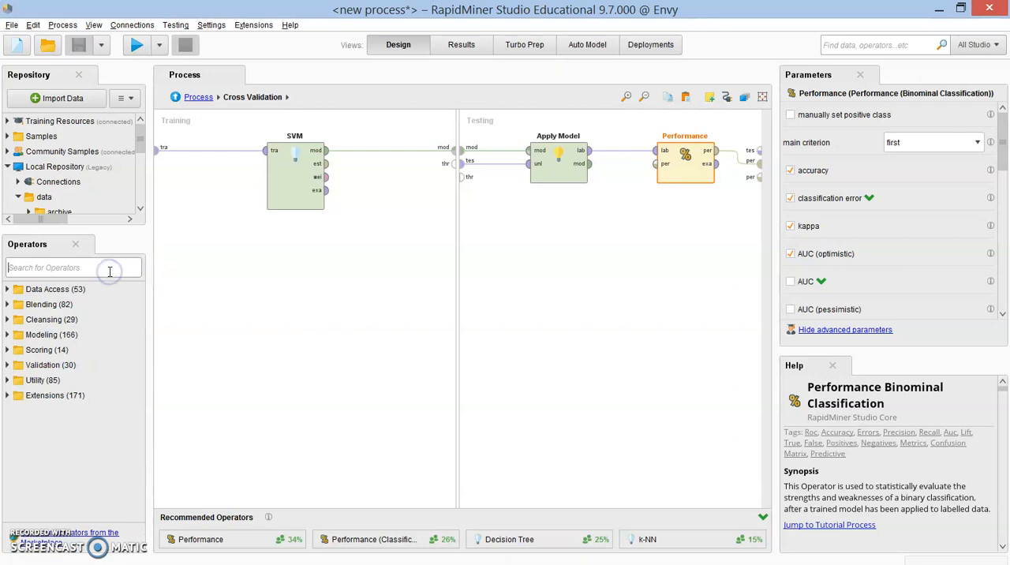
{"action": "type", "text": "perfor"}
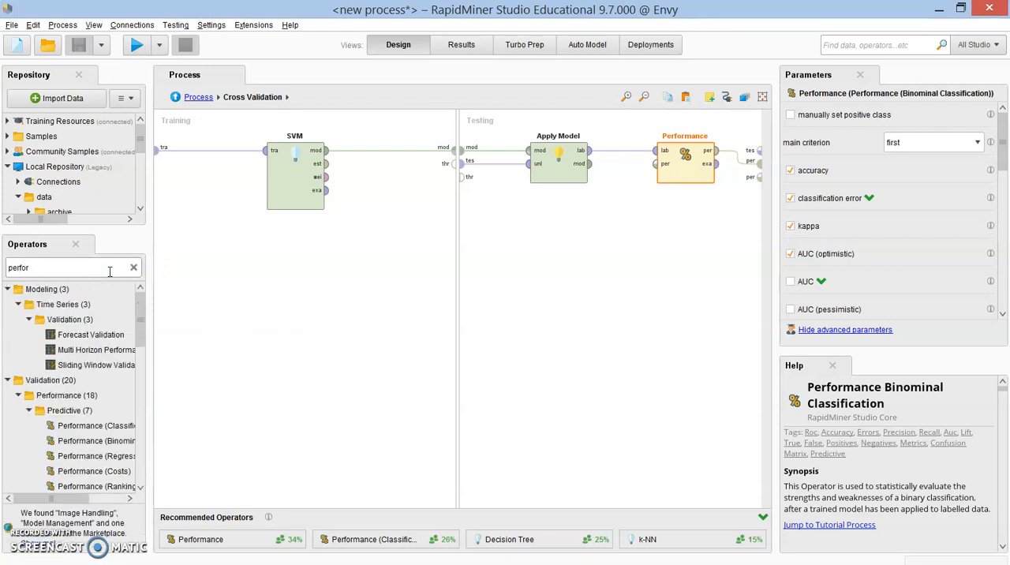
{"action": "type", "text": "mance"}
{"action": "left_click_drag", "start_coordinate": [151, 394], "coordinate": [177, 405]}
{"action": "scroll", "coordinate": [69, 434], "scroll_direction": "down", "scroll_amount": 1}
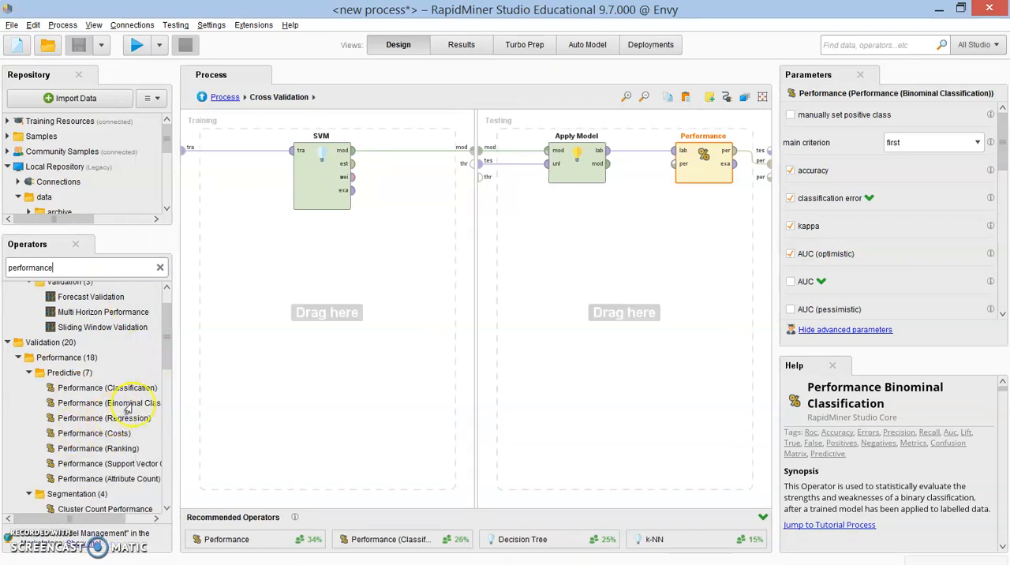
Step: Switch the Performance operator's classification error and kappa criteria off and back on, and enable AUC
{"action": "left_click", "coordinate": [708, 171]}
{"action": "left_click", "coordinate": [789, 198]}
{"action": "left_click", "coordinate": [789, 226]}
{"action": "left_click", "coordinate": [790, 198]}
{"action": "left_click", "coordinate": [790, 227]}
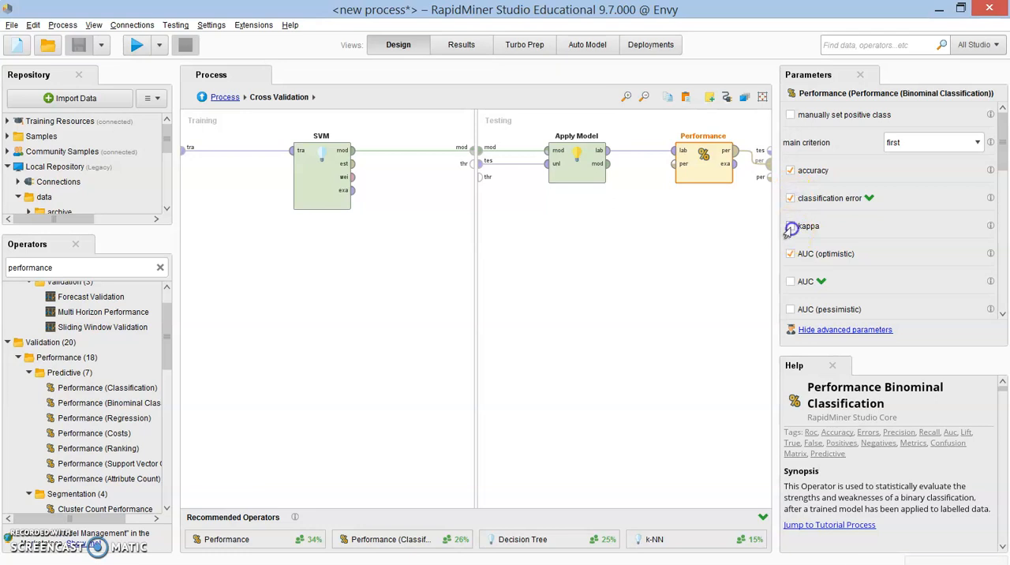
{"action": "left_click_drag", "start_coordinate": [175, 325], "coordinate": [142, 325]}
{"action": "left_click_drag", "start_coordinate": [775, 349], "coordinate": [782, 353]}
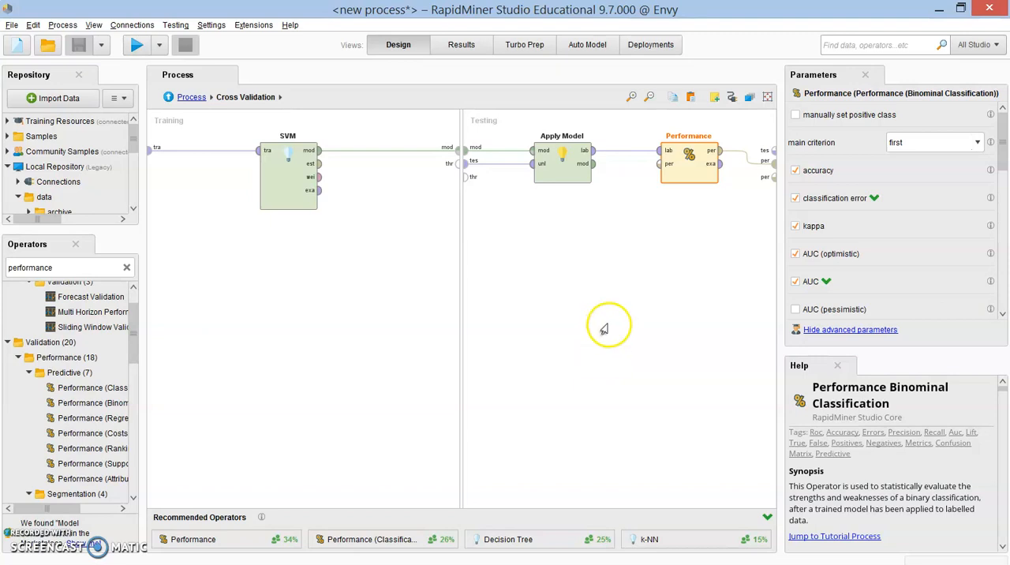
Step: Examine the Performance operator's output connection in the testing subprocess and return to the main process
{"action": "left_click", "coordinate": [678, 272]}
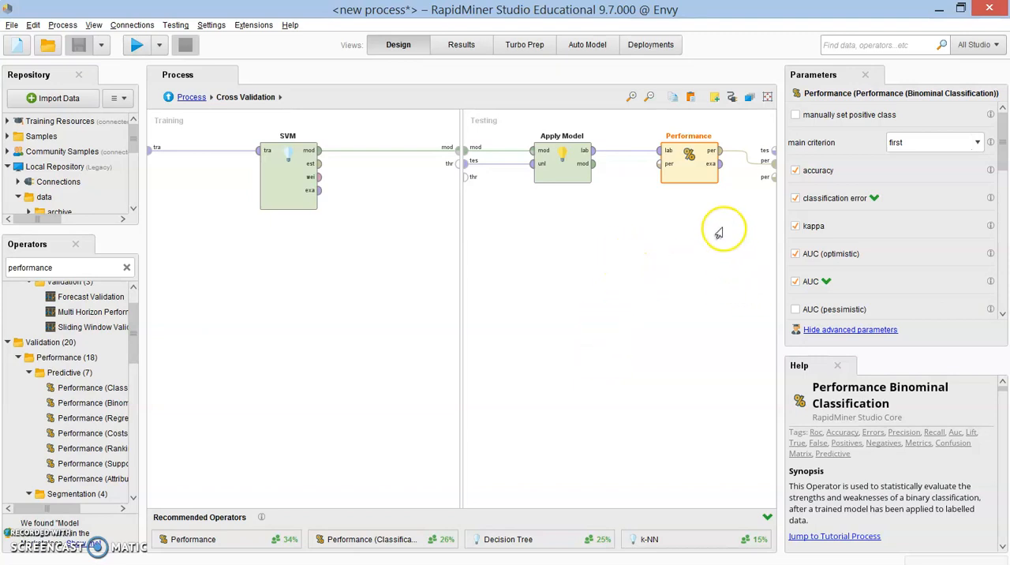
{"action": "mouse_move", "coordinate": [719, 155]}
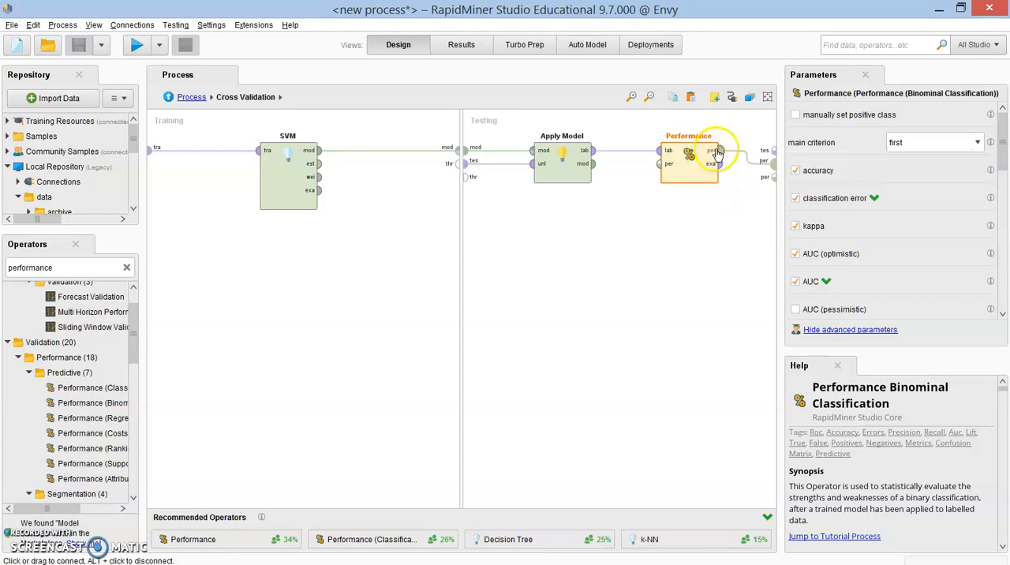
{"action": "left_click_drag", "start_coordinate": [719, 152], "coordinate": [776, 180]}
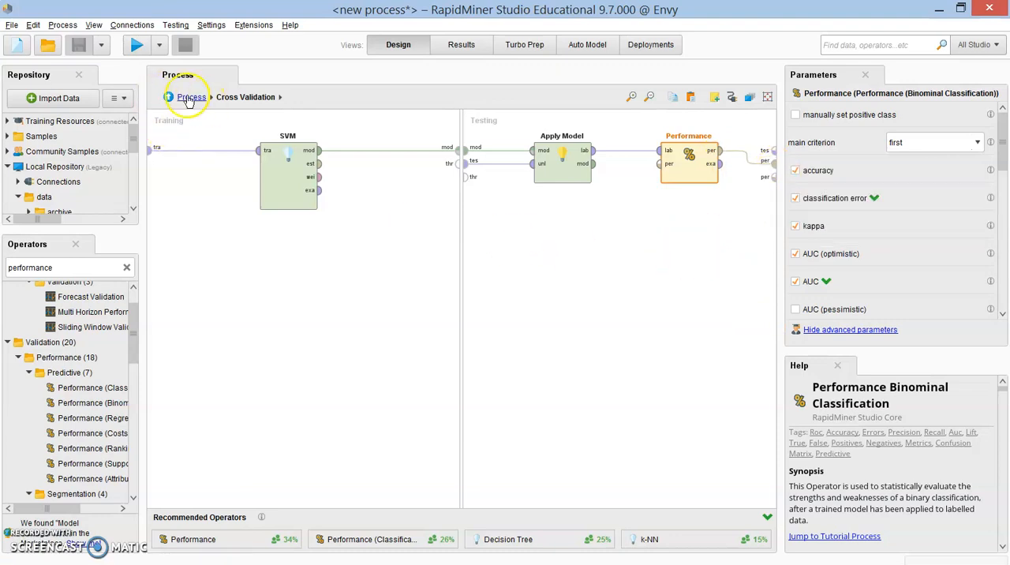
{"action": "left_click", "coordinate": [162, 97]}
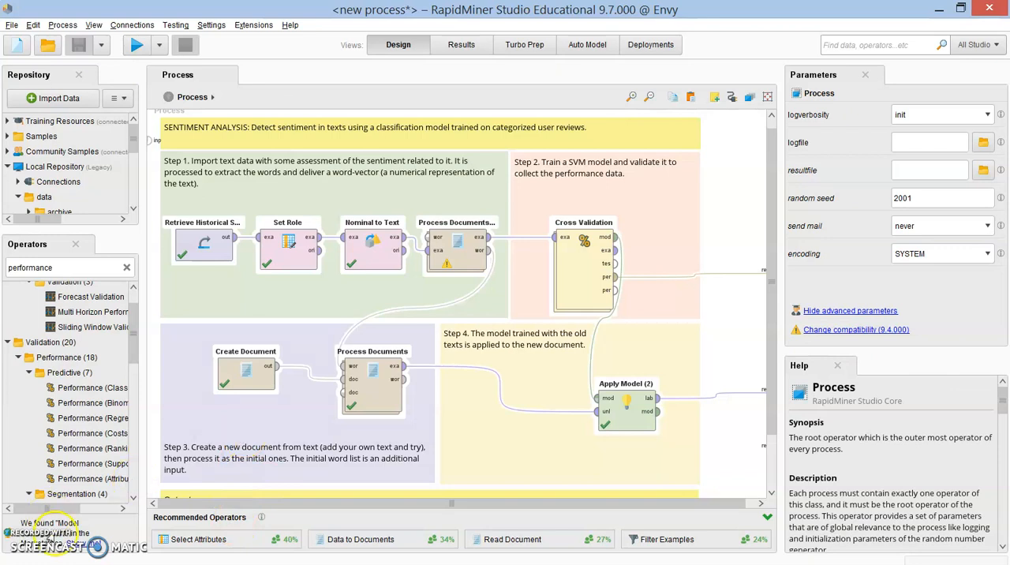
Step: View the Create Document operator's text without editing it, and try its add label option, leaving it off
{"action": "left_click", "coordinate": [249, 377]}
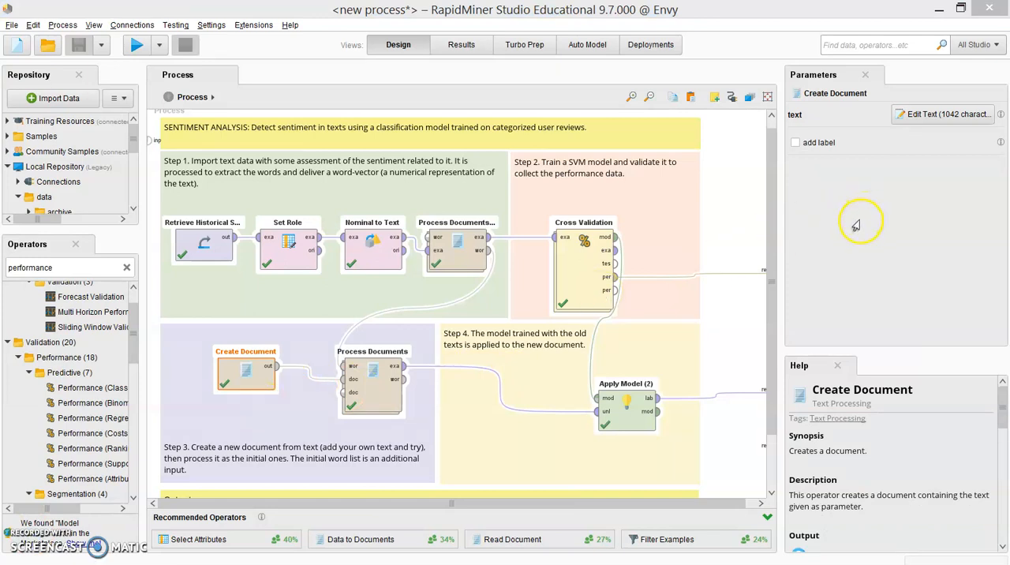
{"action": "left_click", "coordinate": [932, 116]}
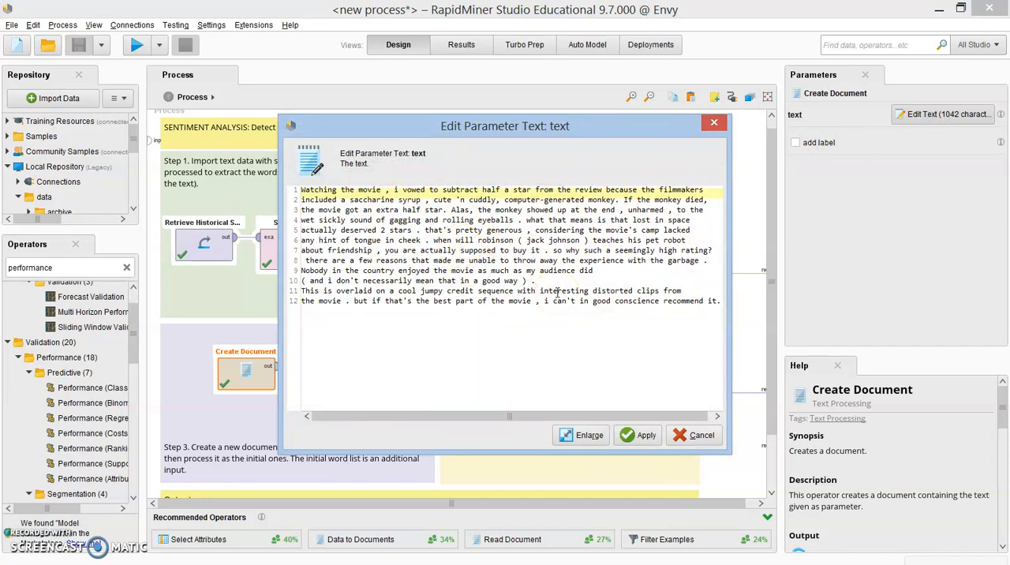
{"action": "left_click", "coordinate": [700, 436]}
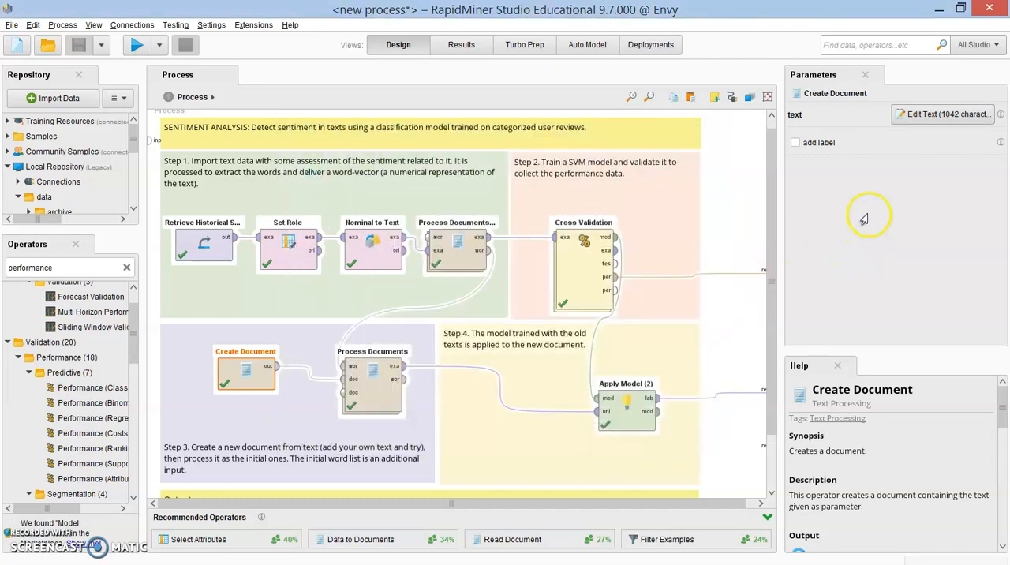
{"action": "left_click", "coordinate": [822, 145]}
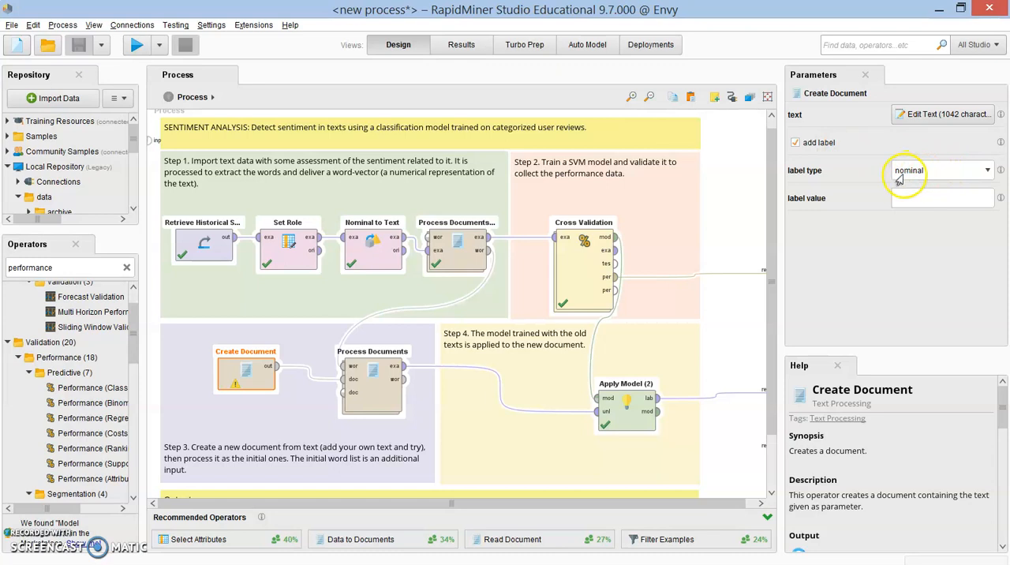
{"action": "left_click", "coordinate": [796, 143]}
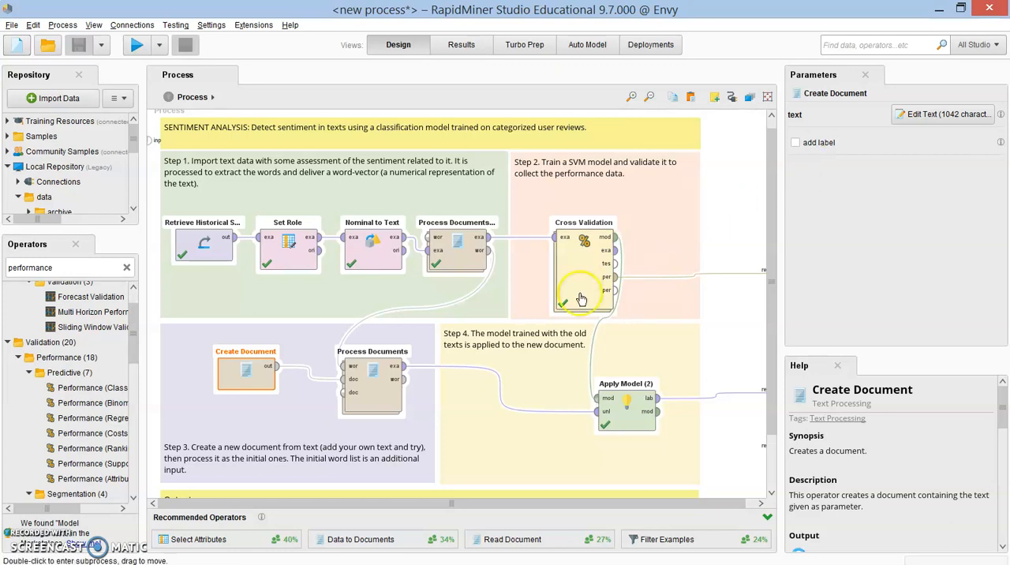
Step: Compare the parameters and help descriptions of the Process Documents and Process Documents from Data operators
{"action": "left_click", "coordinate": [372, 395]}
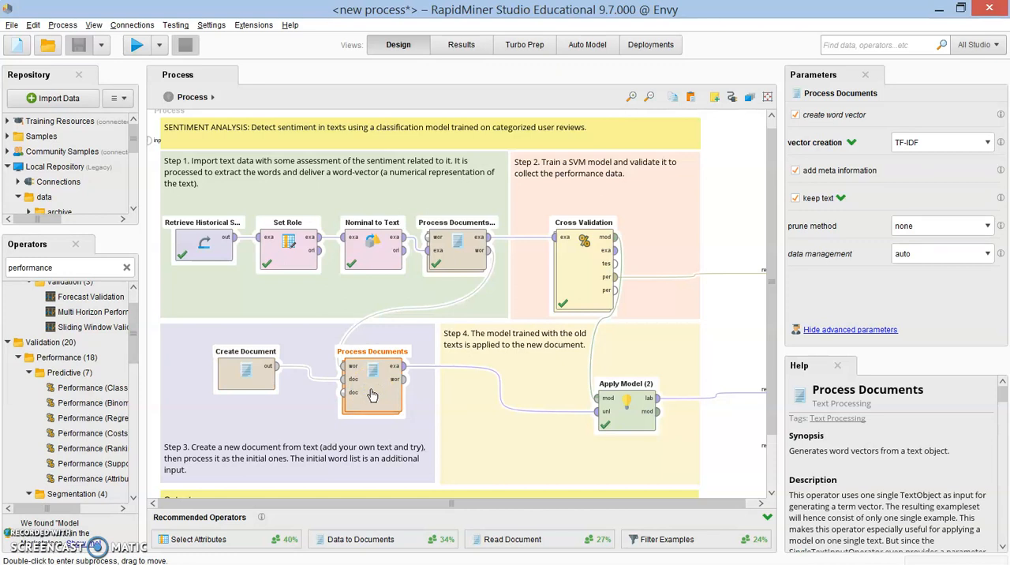
{"action": "left_click", "coordinate": [461, 259]}
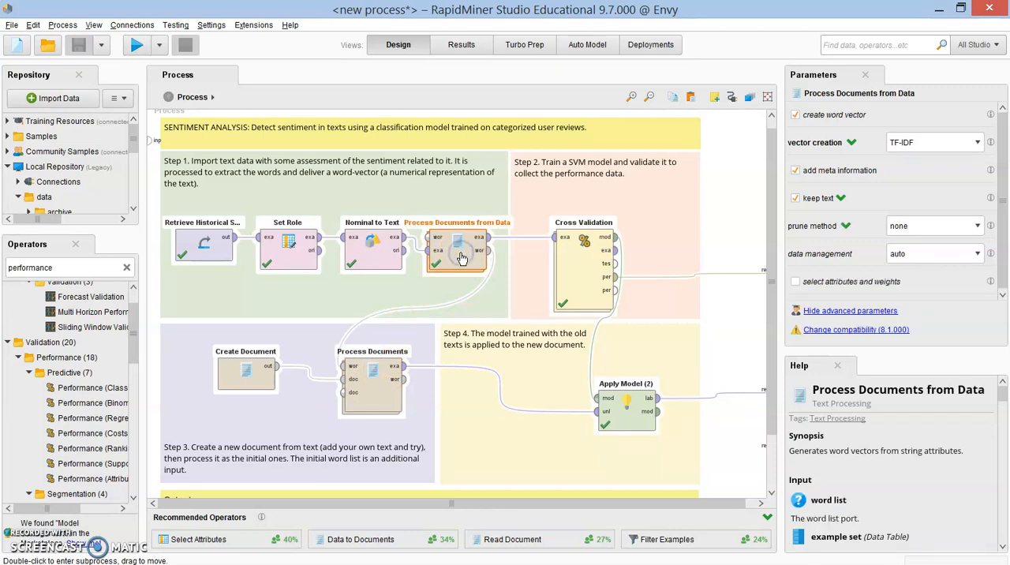
{"action": "left_click", "coordinate": [382, 401]}
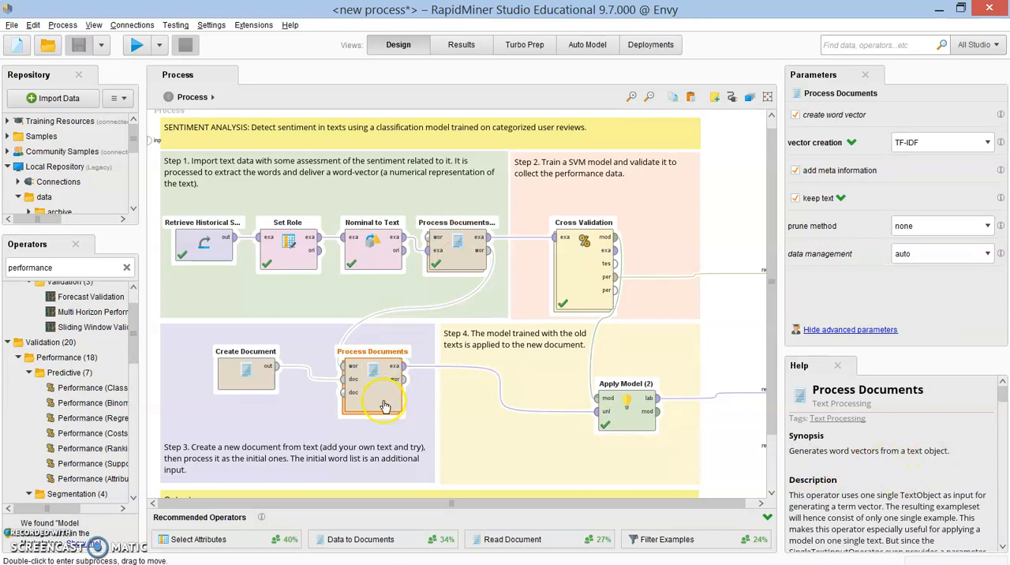
{"action": "left_click", "coordinate": [257, 386]}
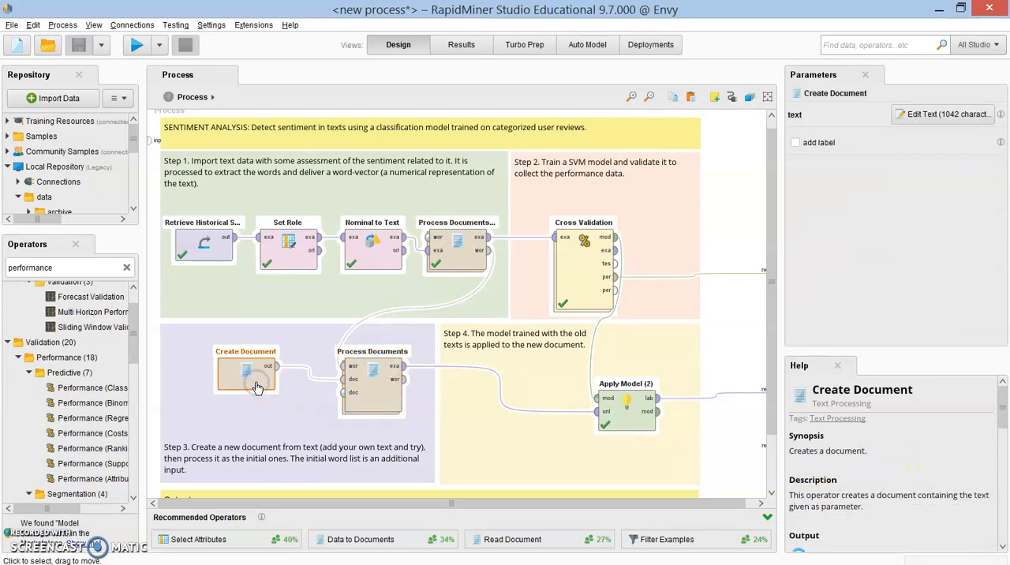
{"action": "left_click", "coordinate": [370, 402]}
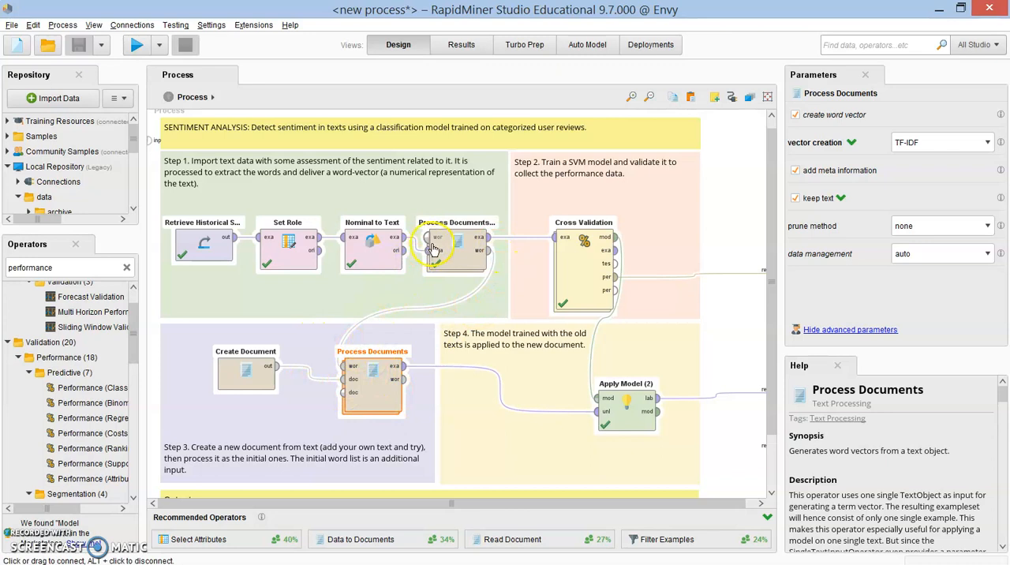
{"action": "left_click", "coordinate": [465, 266]}
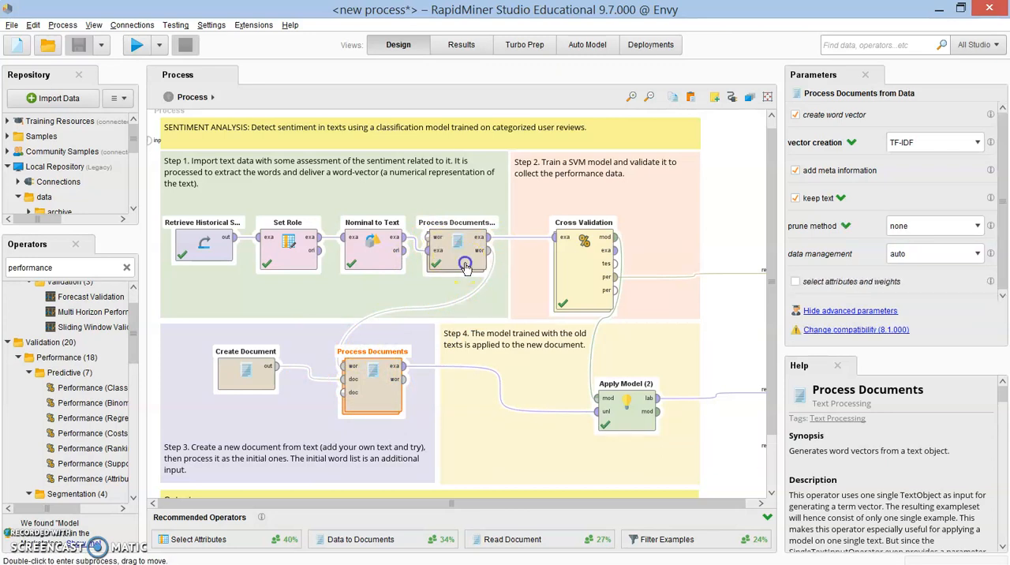
{"action": "left_click", "coordinate": [385, 394]}
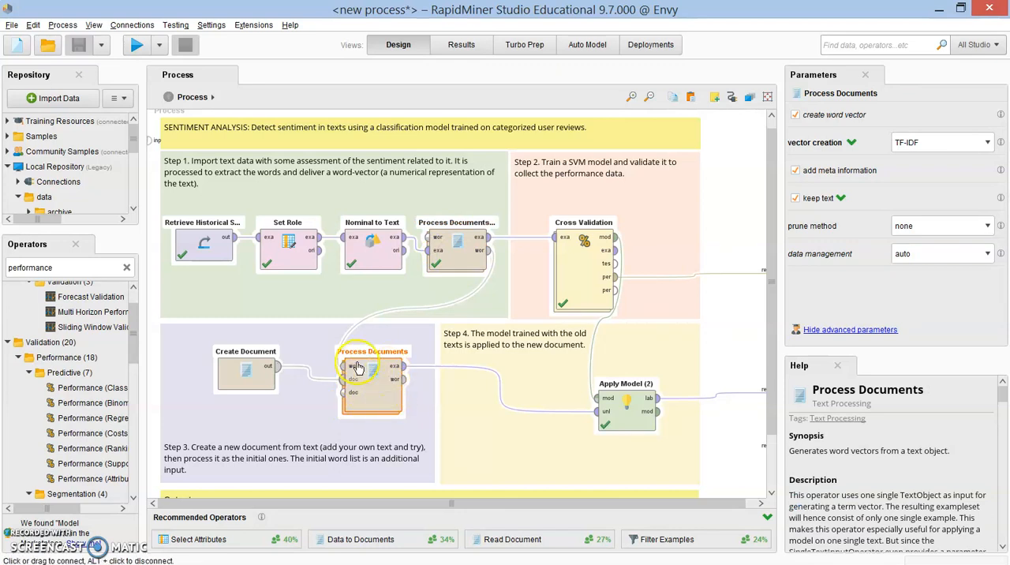
{"action": "left_click", "coordinate": [459, 260]}
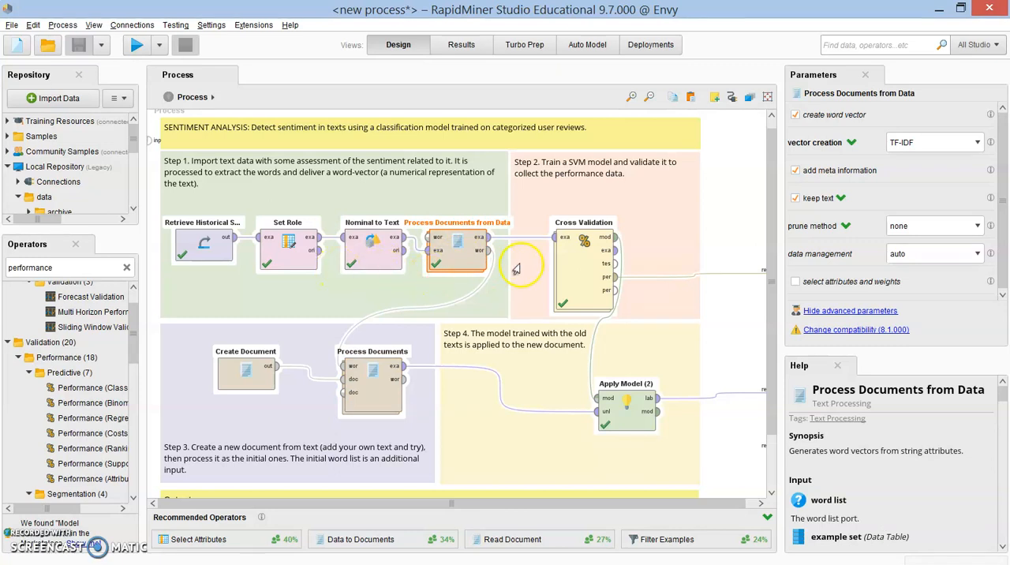
Step: Trace how Cross Validation, Create Document and both document processing operators are linked, including the word list passed to Process Documents
{"action": "left_click", "coordinate": [587, 285]}
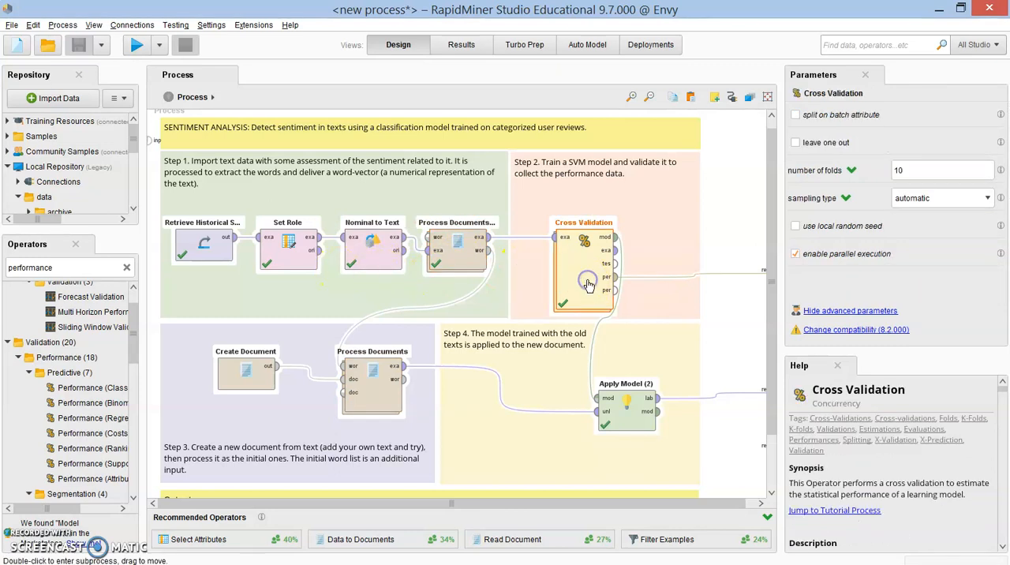
{"action": "left_click", "coordinate": [367, 392]}
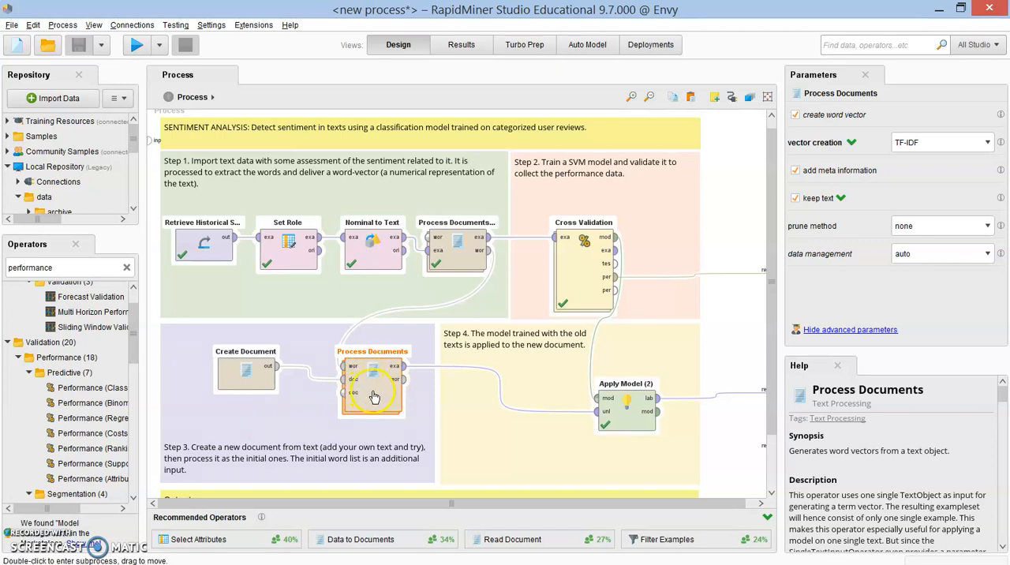
{"action": "left_click", "coordinate": [246, 386]}
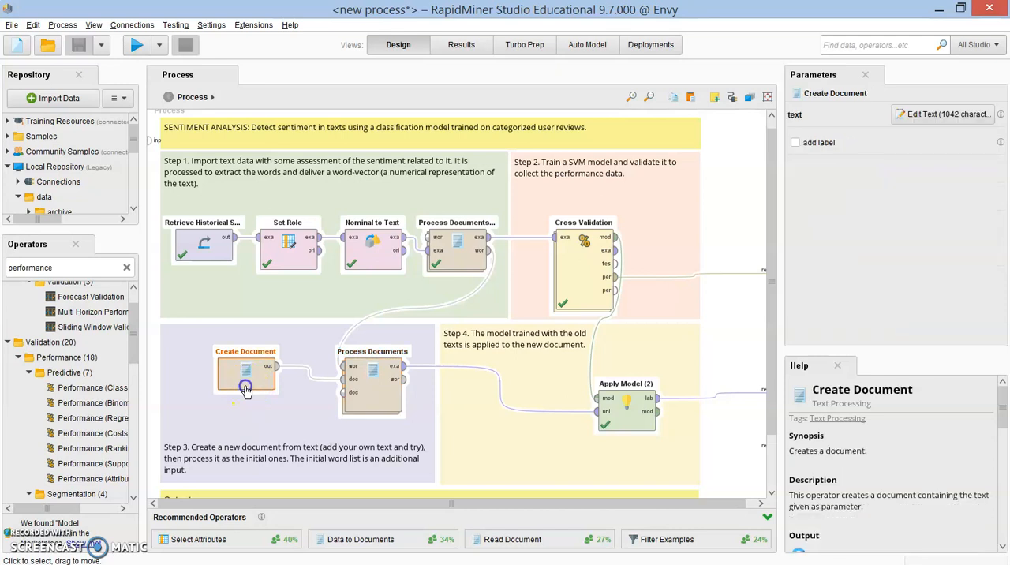
{"action": "left_click", "coordinate": [368, 392]}
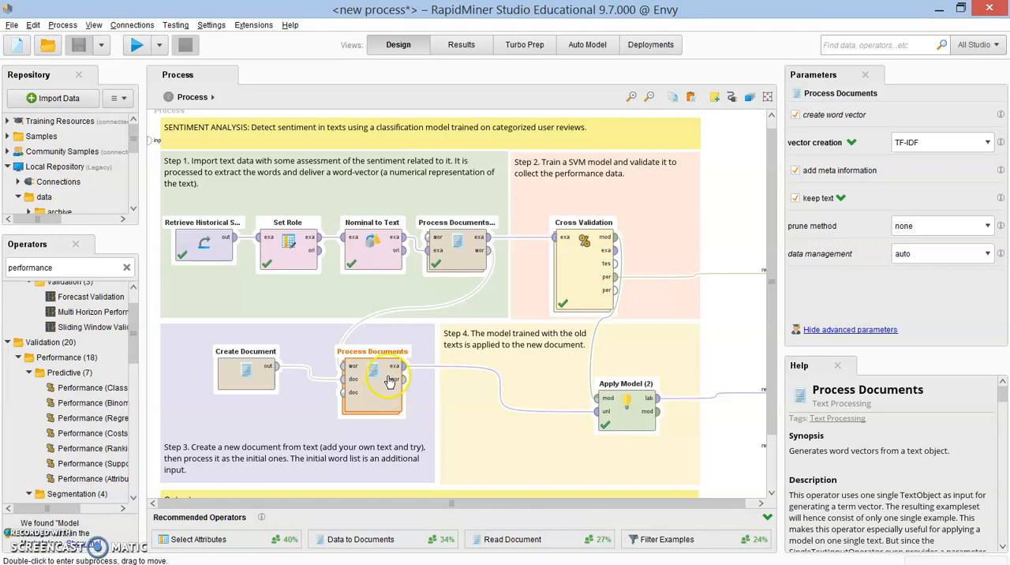
{"action": "left_click", "coordinate": [462, 267]}
{"action": "left_click", "coordinate": [381, 400]}
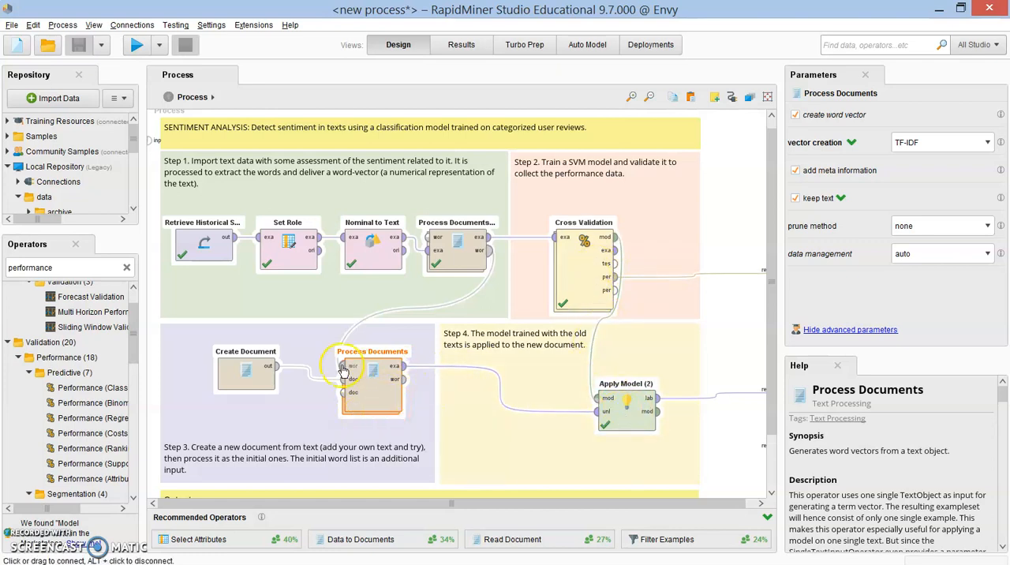
Step: Examine the Apply Model (2) operator and its model and unlabelled data inputs from Cross Validation and Process Documents
{"action": "left_click", "coordinate": [630, 427]}
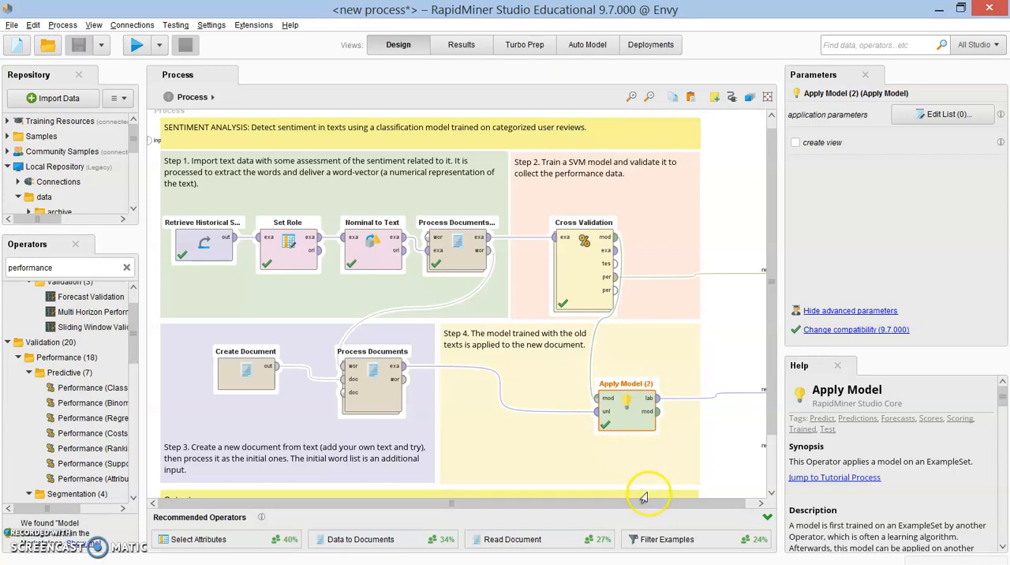
{"action": "left_click_drag", "start_coordinate": [642, 506], "coordinate": [691, 513]}
{"action": "left_click", "coordinate": [616, 432]}
{"action": "left_click", "coordinate": [618, 430]}
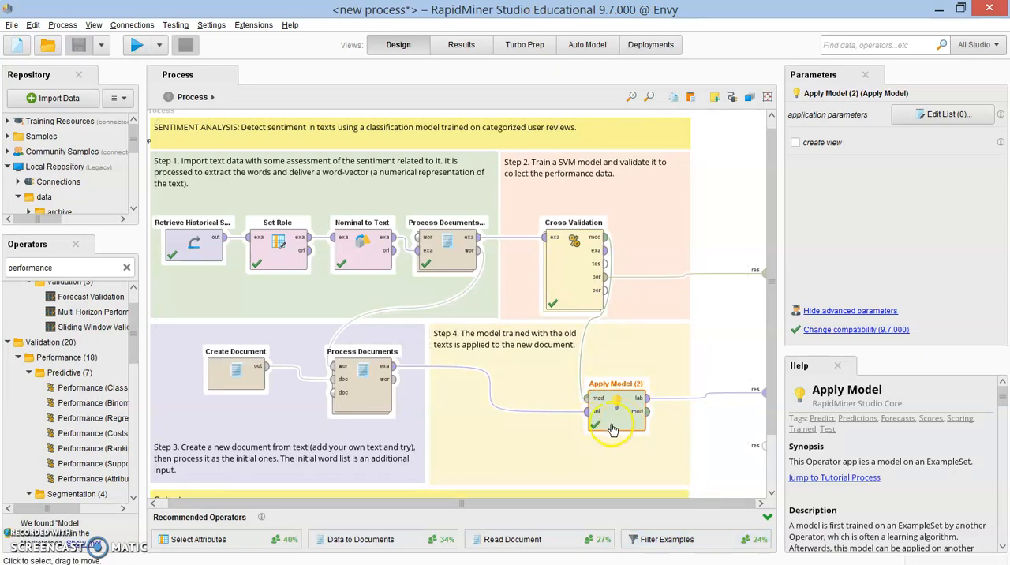
{"action": "left_click", "coordinate": [584, 290]}
{"action": "left_click", "coordinate": [621, 412]}
{"action": "left_click", "coordinate": [591, 439]}
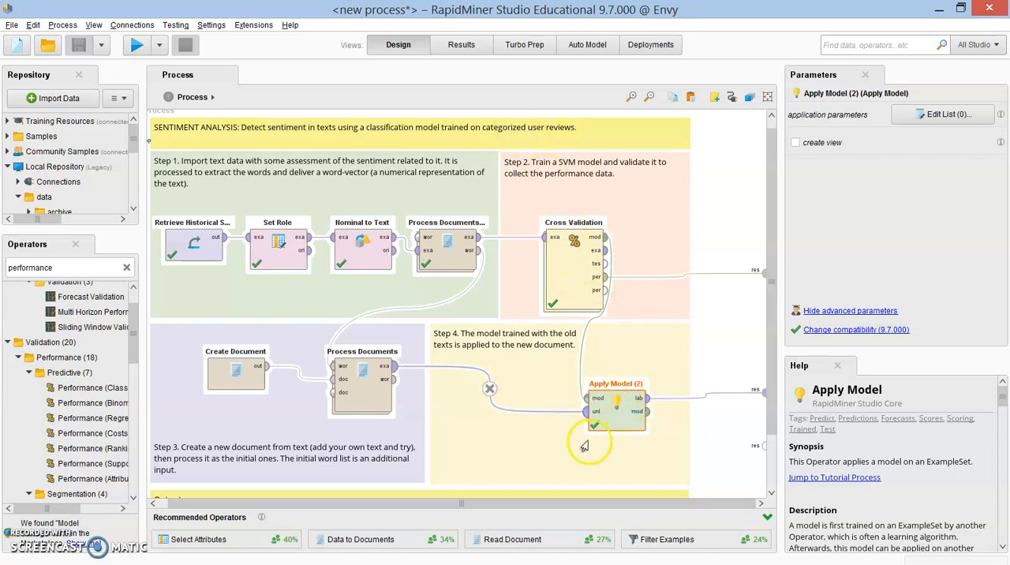
{"action": "left_click", "coordinate": [614, 427]}
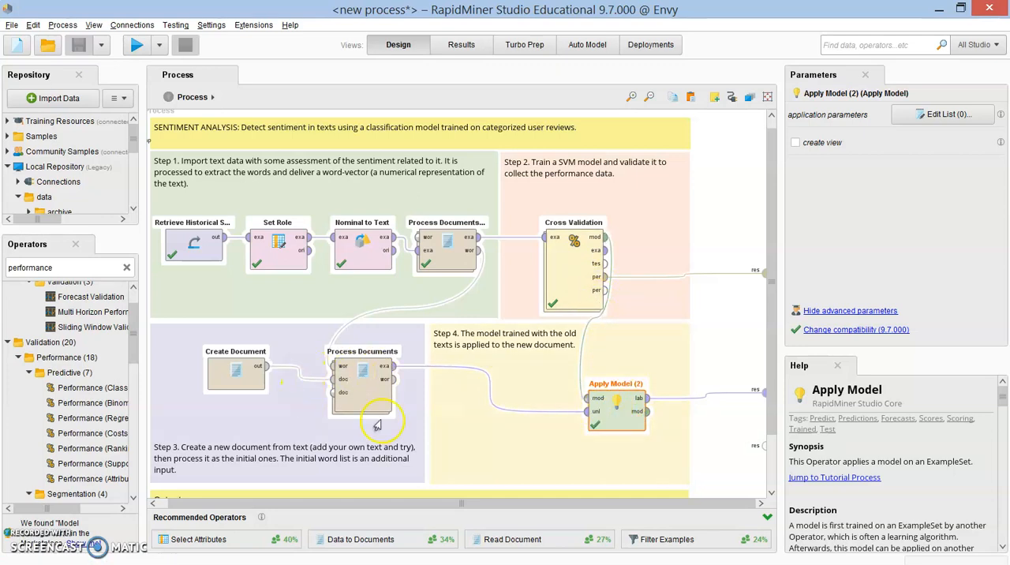
Step: Review the Performance operator inside the Cross Validation subprocess, and run the complete sentiment analysis process from the main level
{"action": "double_click", "coordinate": [567, 280]}
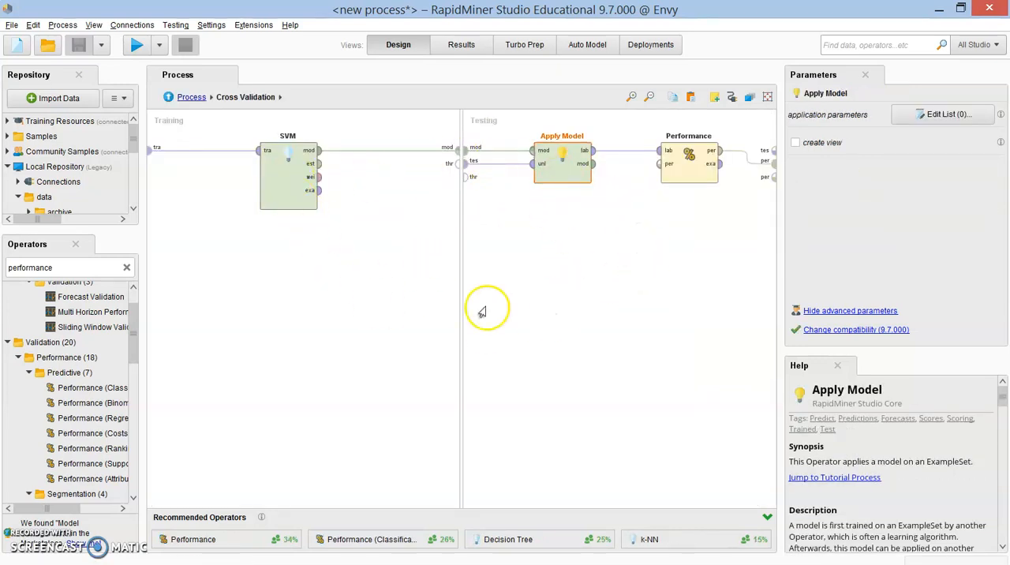
{"action": "left_click", "coordinate": [685, 166]}
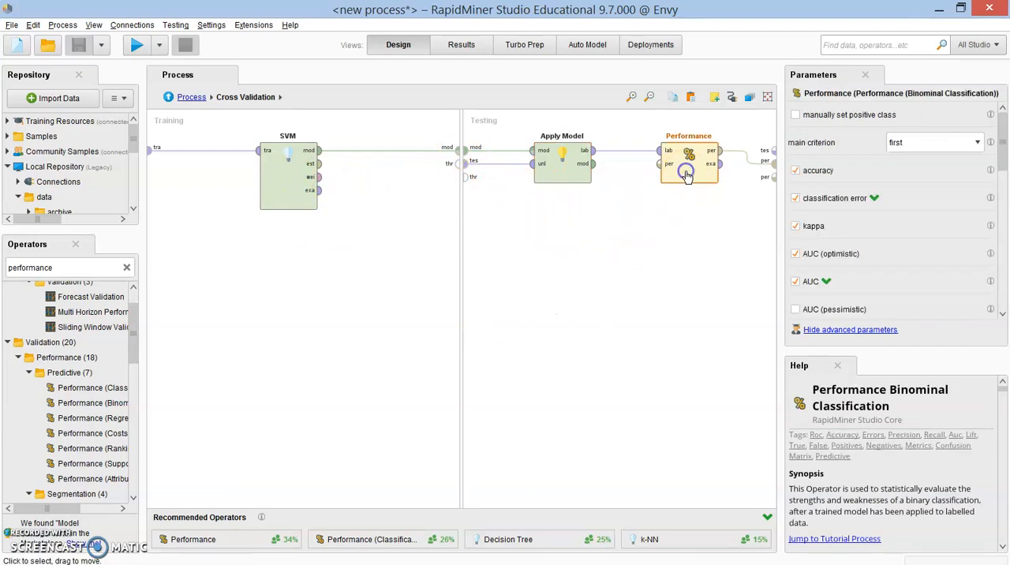
{"action": "left_click", "coordinate": [169, 99]}
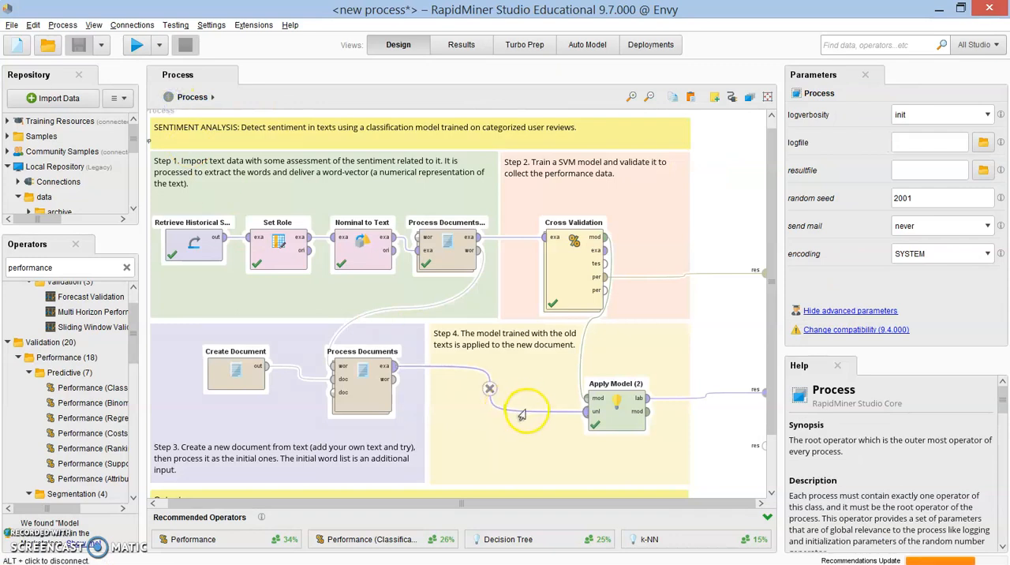
{"action": "left_click", "coordinate": [137, 45]}
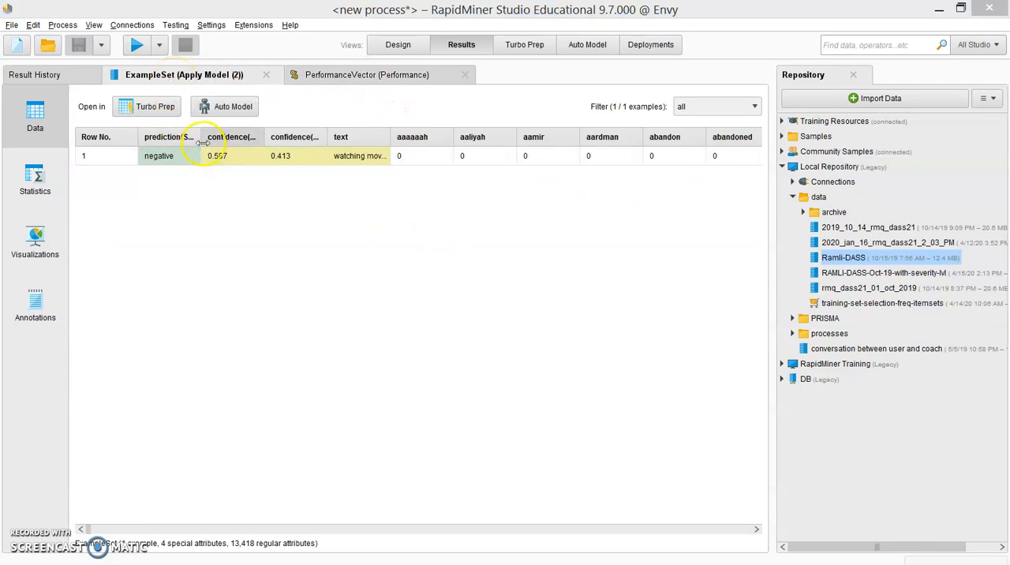
Step: Widen the prediction, confidence and text columns of the Apply Model (2) example set and inspect its values and word attributes
{"action": "left_click_drag", "start_coordinate": [202, 141], "coordinate": [238, 143]}
{"action": "left_click_drag", "start_coordinate": [428, 143], "coordinate": [575, 145]}
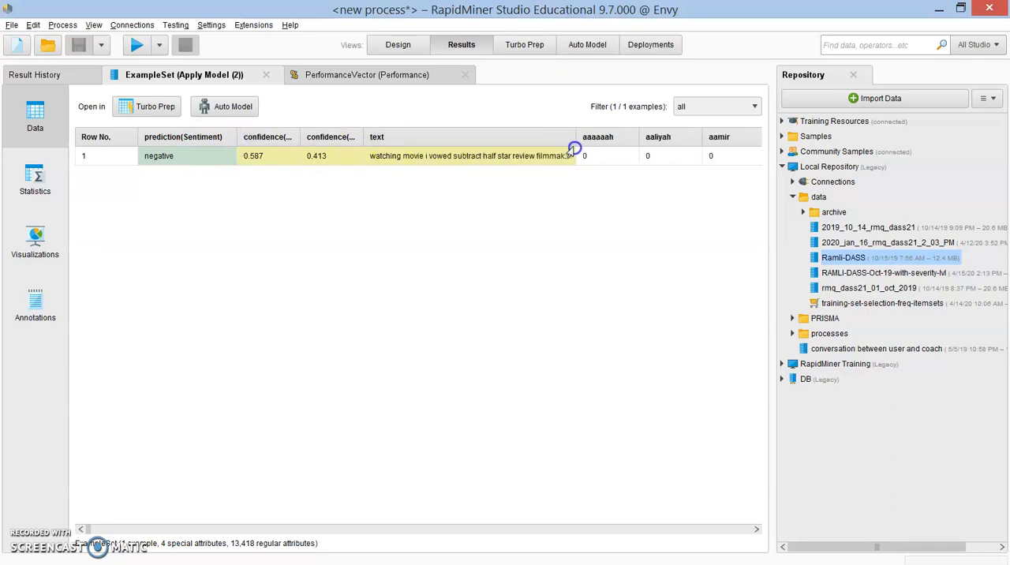
{"action": "left_click", "coordinate": [505, 156]}
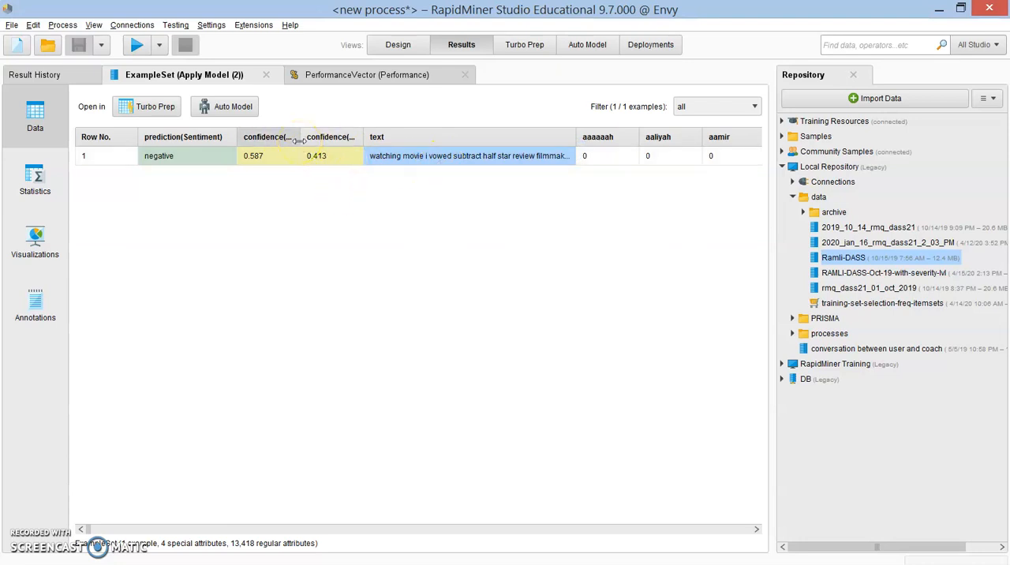
{"action": "left_click", "coordinate": [176, 156]}
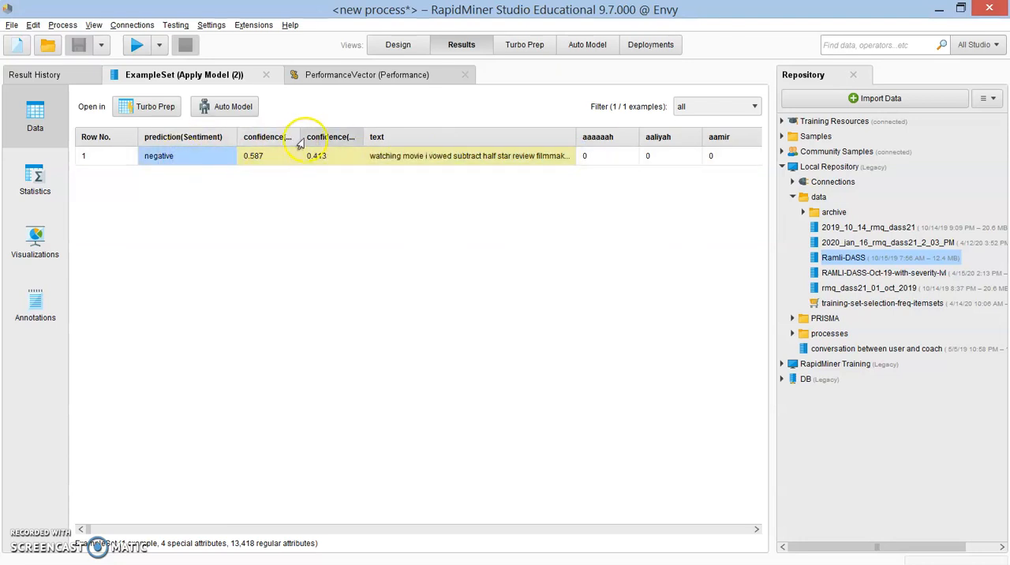
{"action": "left_click_drag", "start_coordinate": [299, 137], "coordinate": [326, 139]}
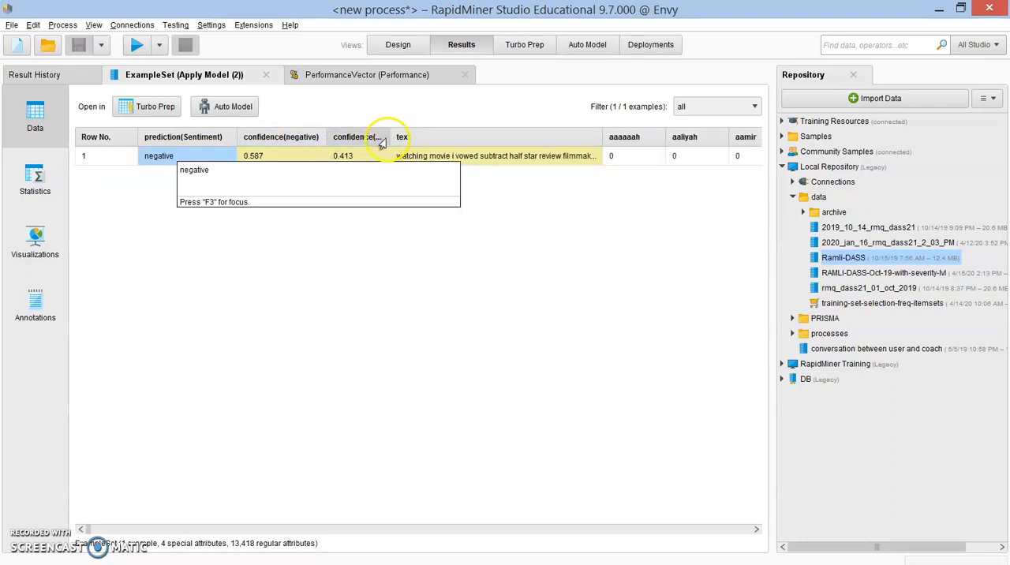
{"action": "left_click_drag", "start_coordinate": [388, 137], "coordinate": [437, 139]}
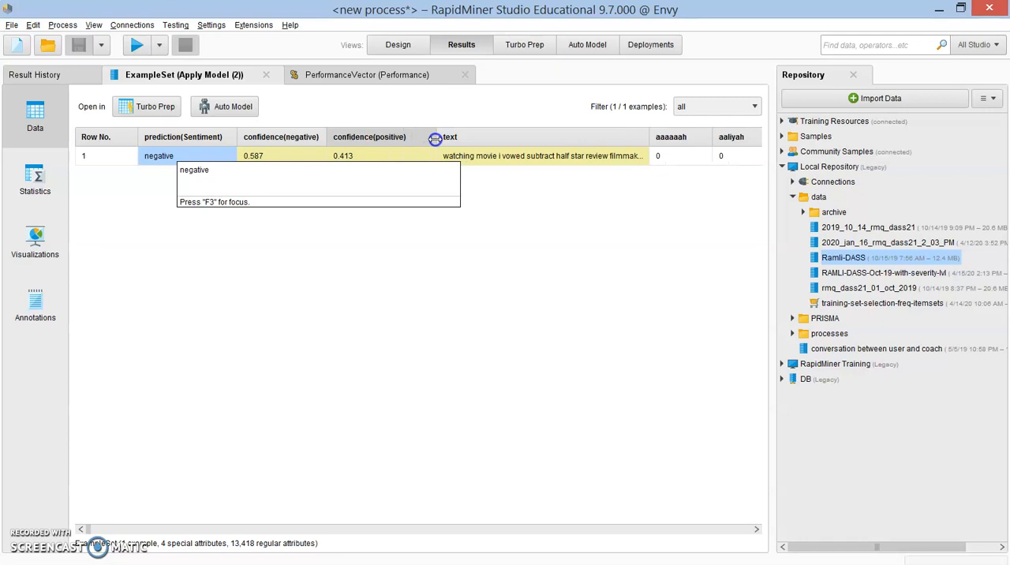
{"action": "left_click", "coordinate": [499, 156]}
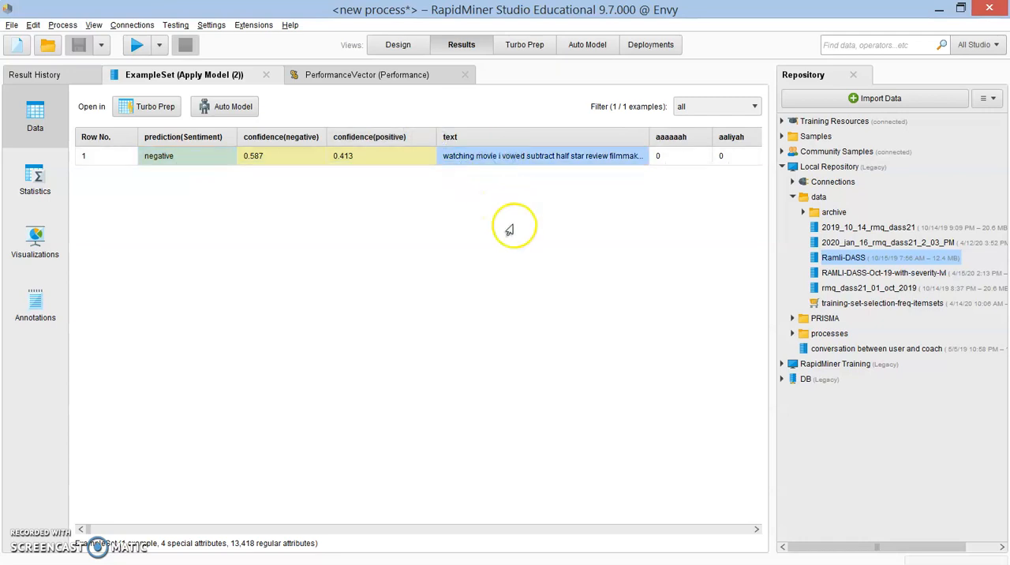
{"action": "left_click", "coordinate": [756, 529]}
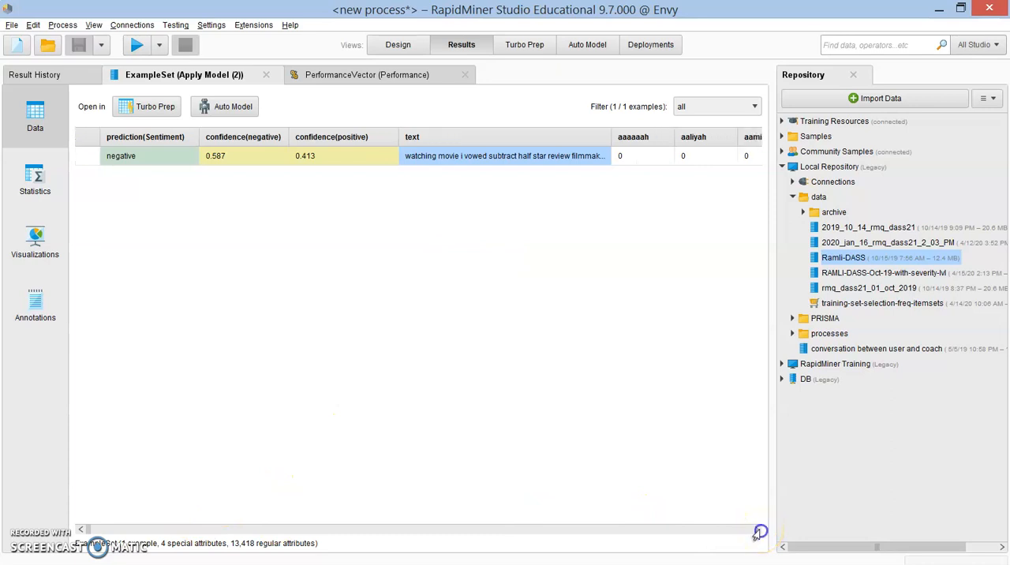
{"action": "left_click_drag", "start_coordinate": [88, 530], "coordinate": [67, 526]}
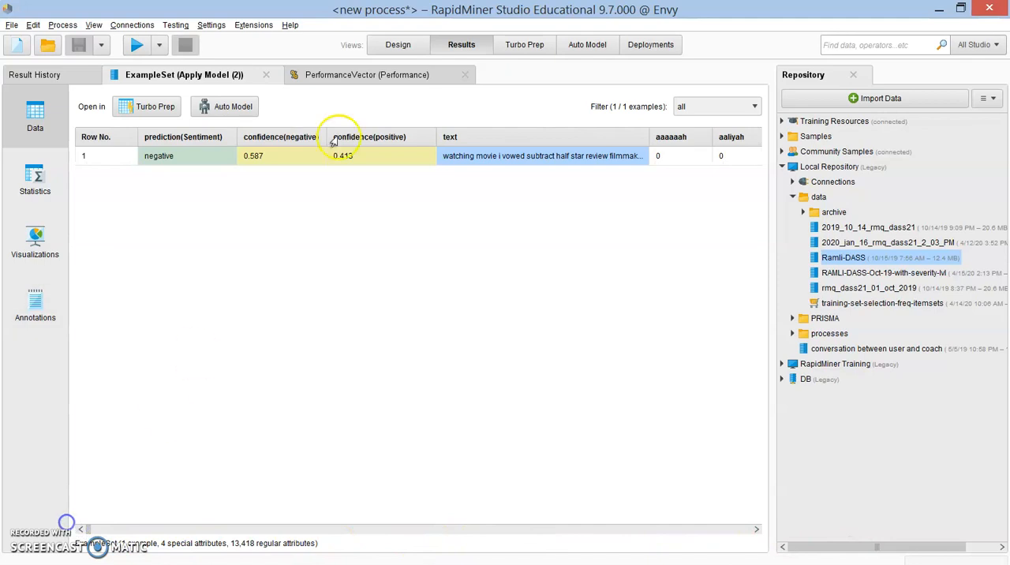
Step: Return to the process design and compare the Process Documents from Data operator with the Create Document operator
{"action": "left_click", "coordinate": [399, 46]}
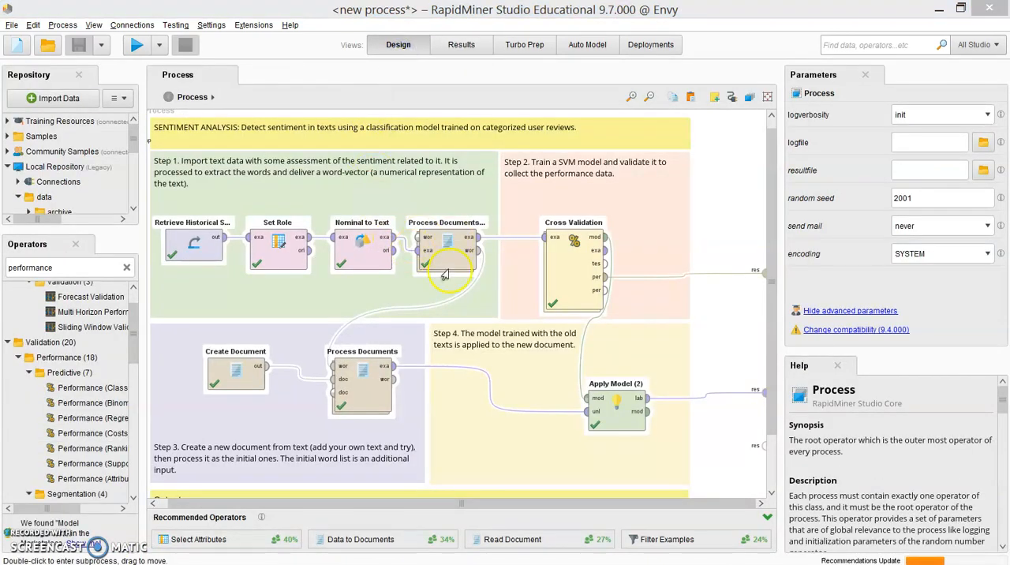
{"action": "left_click", "coordinate": [451, 261]}
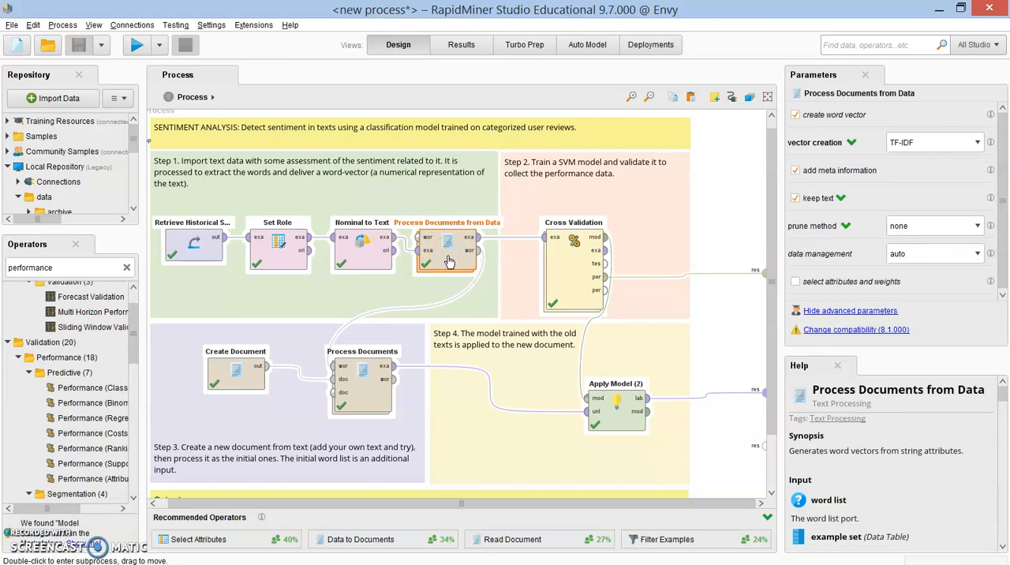
{"action": "left_click", "coordinate": [240, 378]}
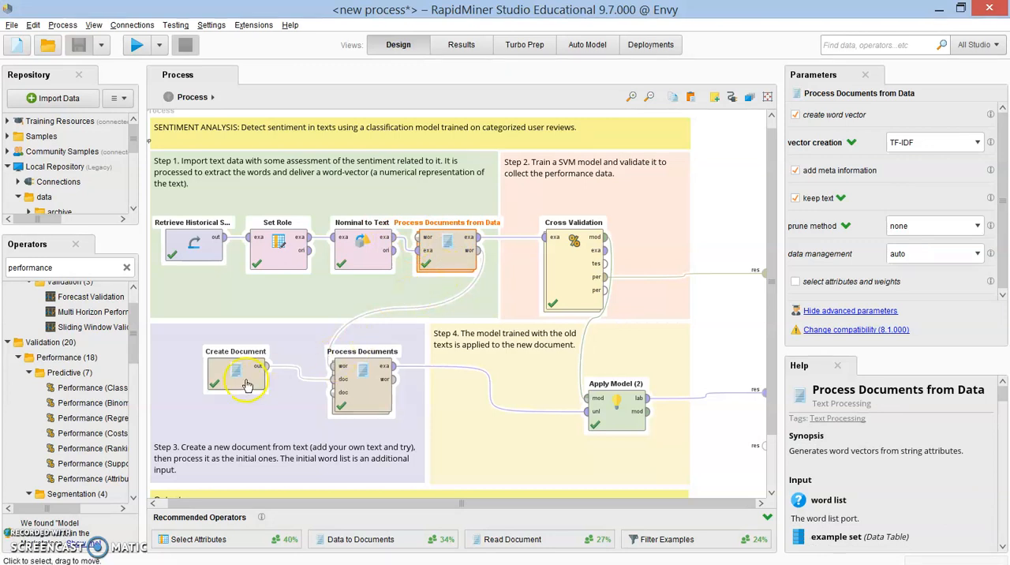
{"action": "left_click", "coordinate": [453, 258]}
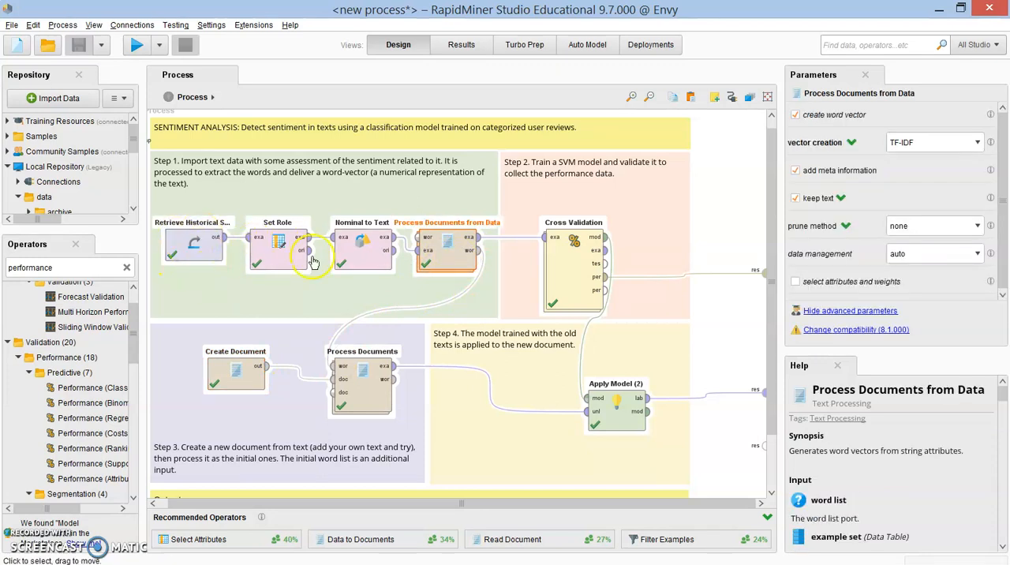
{"action": "left_click", "coordinate": [235, 382]}
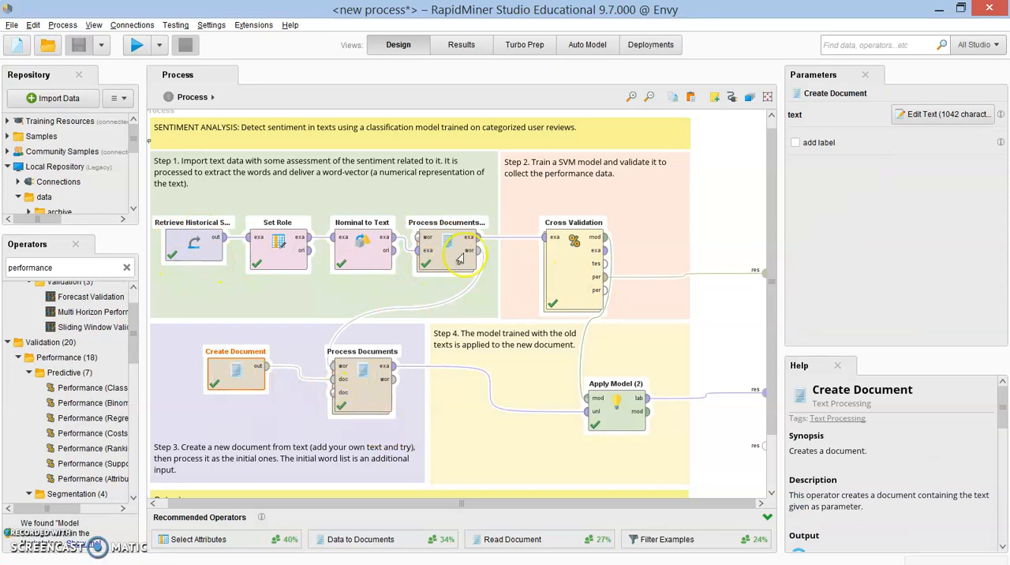
Step: Review the accuracy, classification error, kappa, AUC (optimistic) and AUC criteria in the PerformanceVector results
{"action": "left_click", "coordinate": [480, 50]}
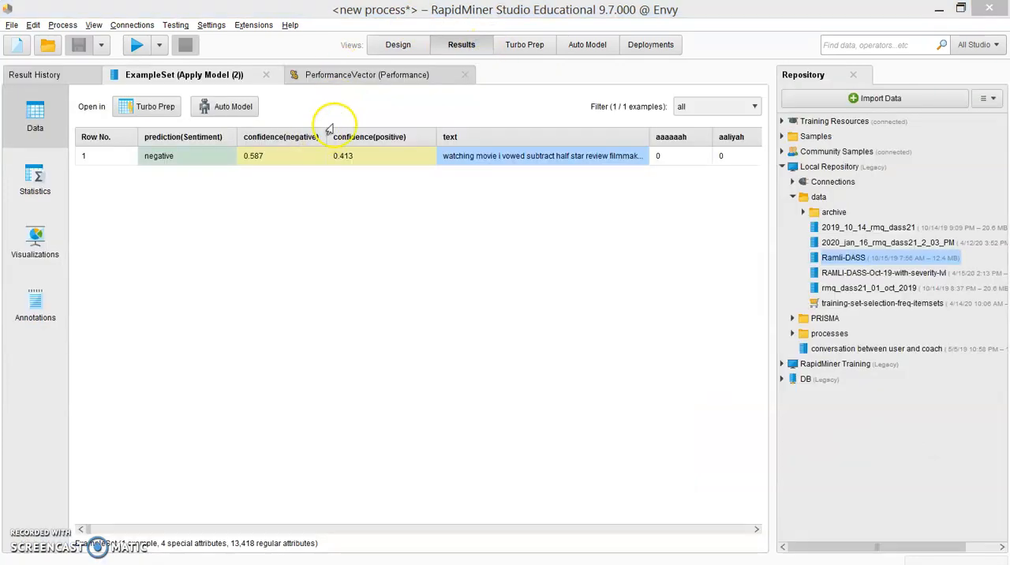
{"action": "left_click", "coordinate": [355, 76]}
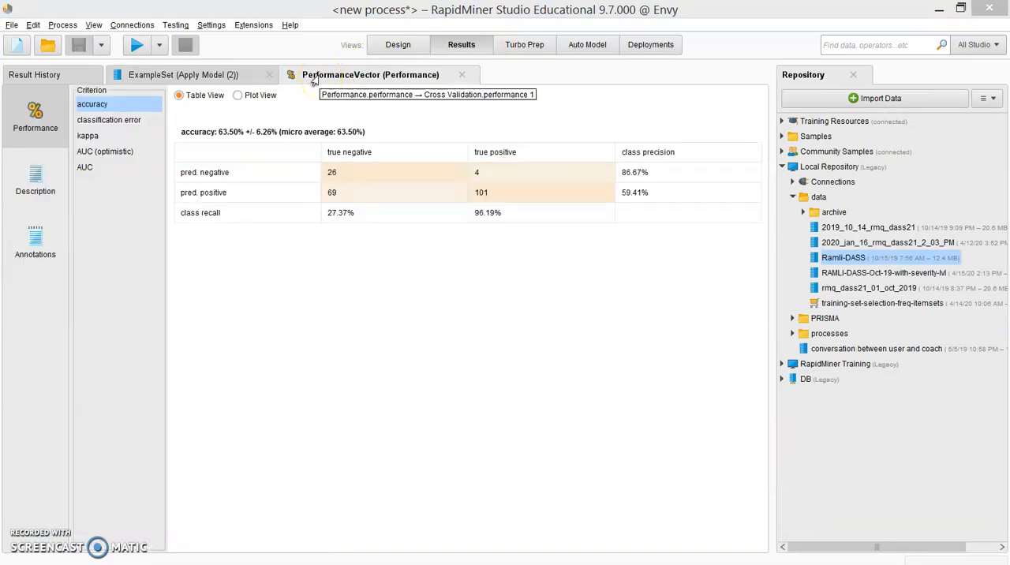
{"action": "left_click", "coordinate": [154, 111]}
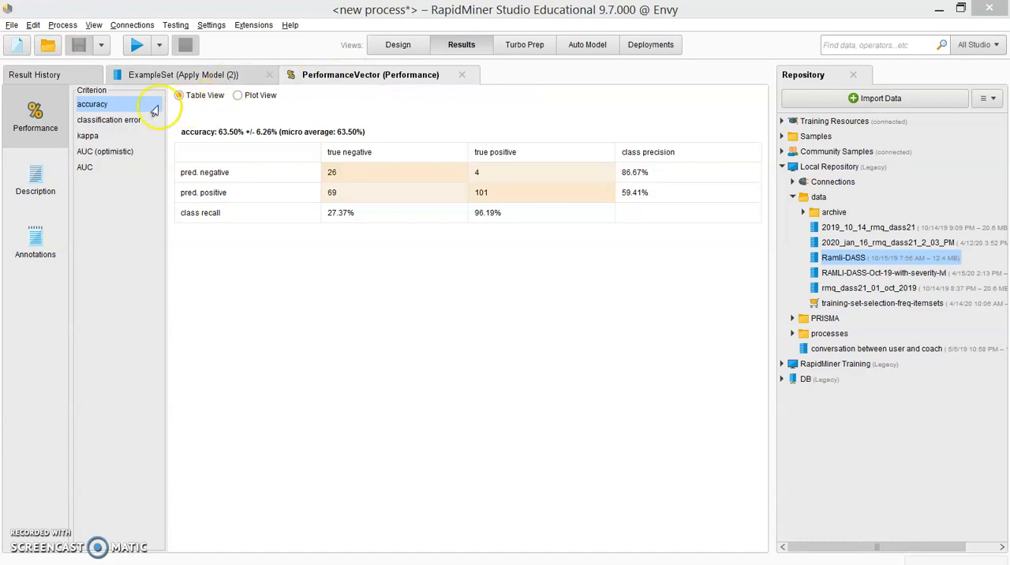
{"action": "left_click", "coordinate": [110, 122]}
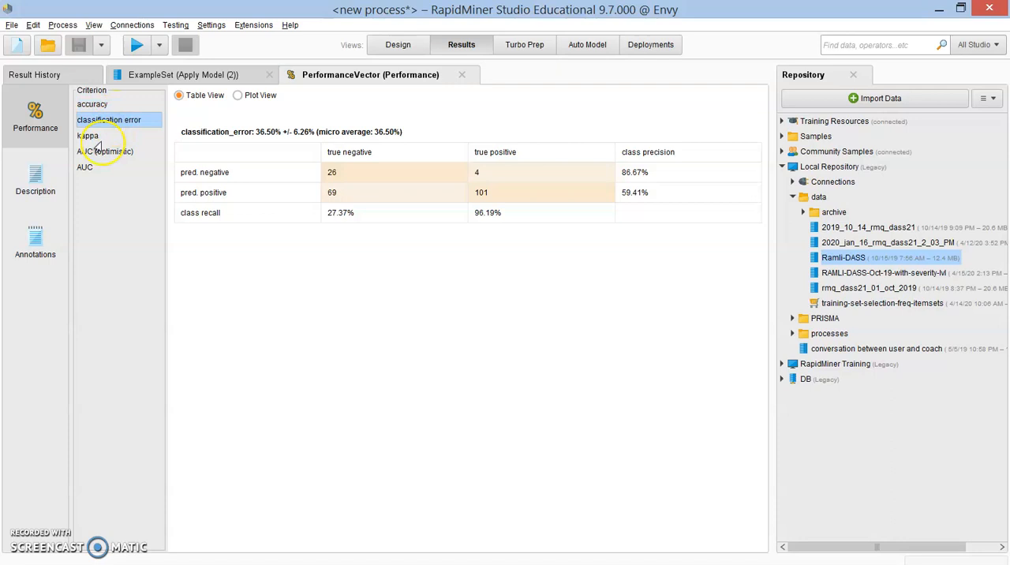
{"action": "left_click", "coordinate": [87, 137]}
{"action": "left_click", "coordinate": [85, 152]}
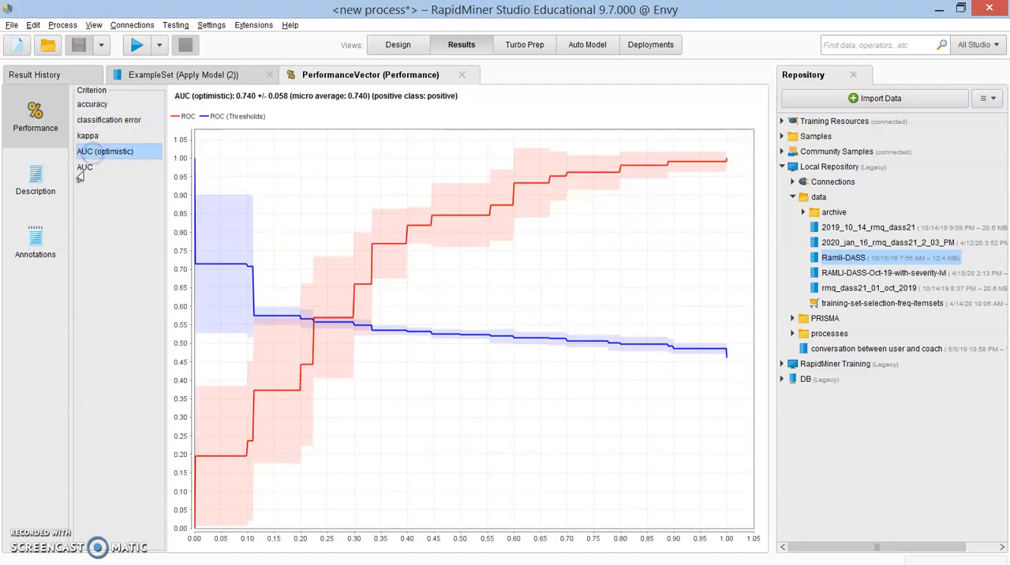
{"action": "left_click", "coordinate": [84, 169]}
{"action": "left_click", "coordinate": [315, 123]}
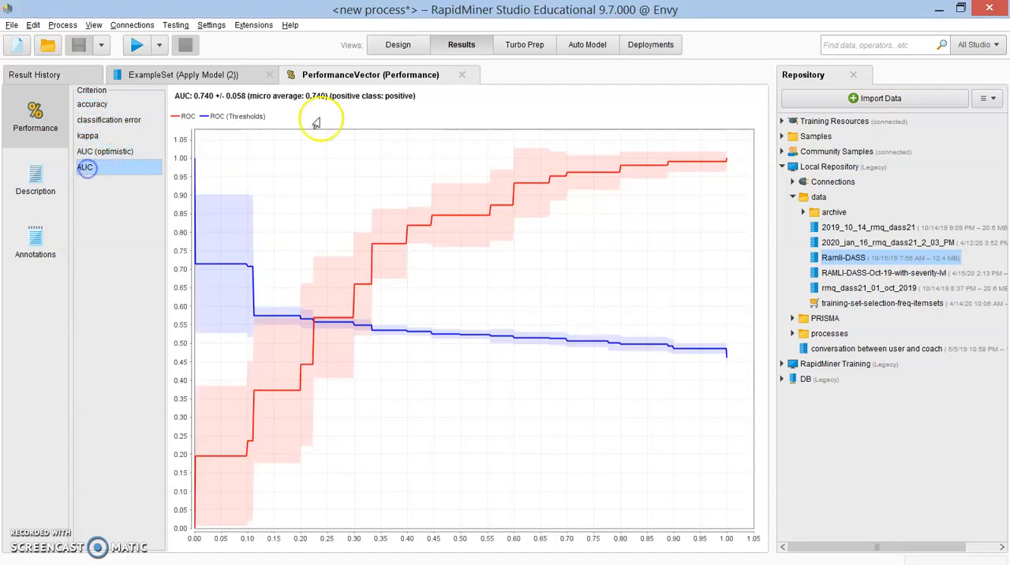
Step: Enable the precision and recall criteria of the Performance operator inside Cross Validation, and rerun the process
{"action": "left_click", "coordinate": [401, 47]}
{"action": "left_click", "coordinate": [566, 280]}
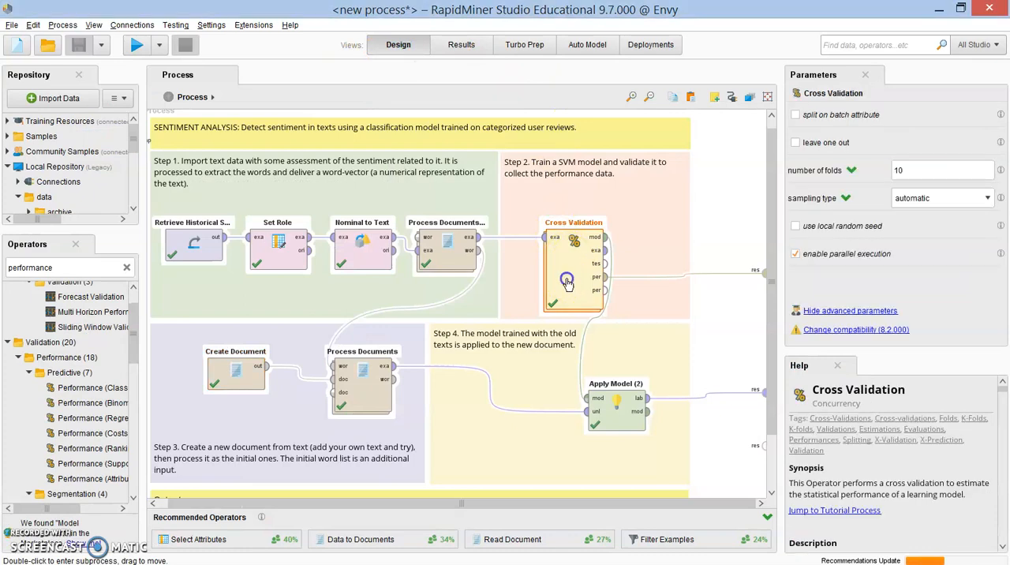
{"action": "double_click", "coordinate": [566, 281]}
{"action": "left_click", "coordinate": [684, 169]}
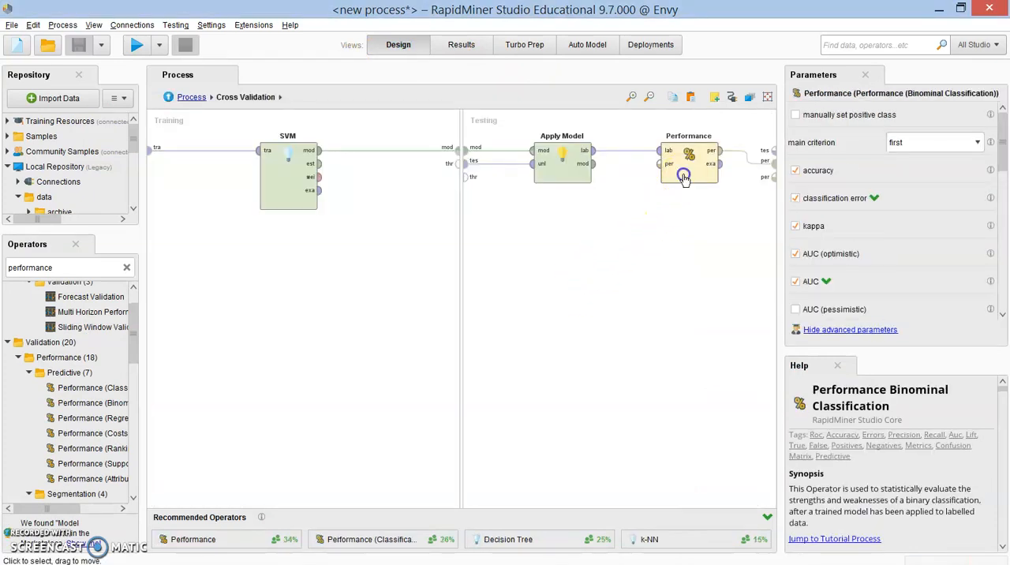
{"action": "scroll", "coordinate": [917, 275], "scroll_direction": "down", "scroll_amount": 3}
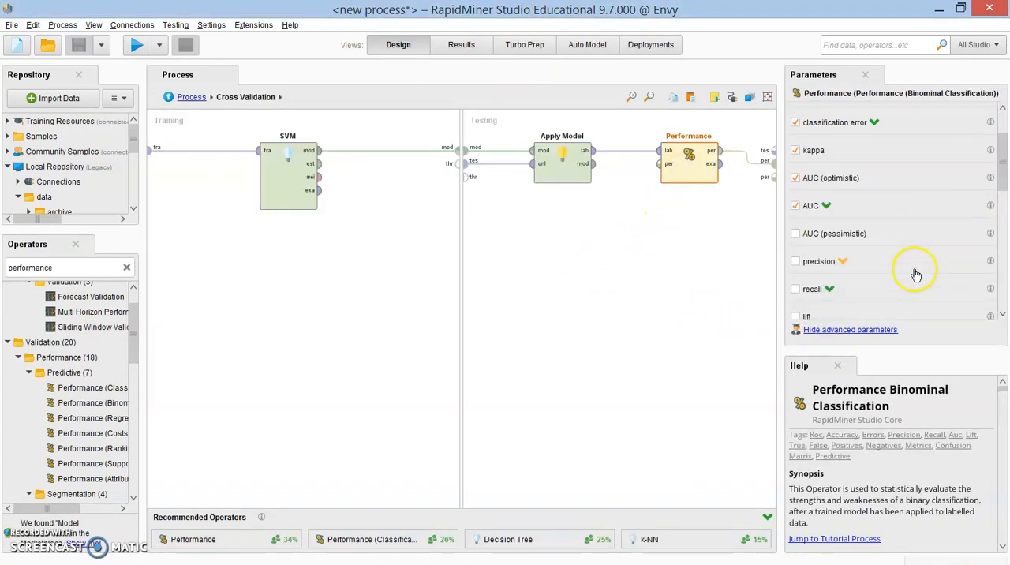
{"action": "left_click", "coordinate": [796, 263]}
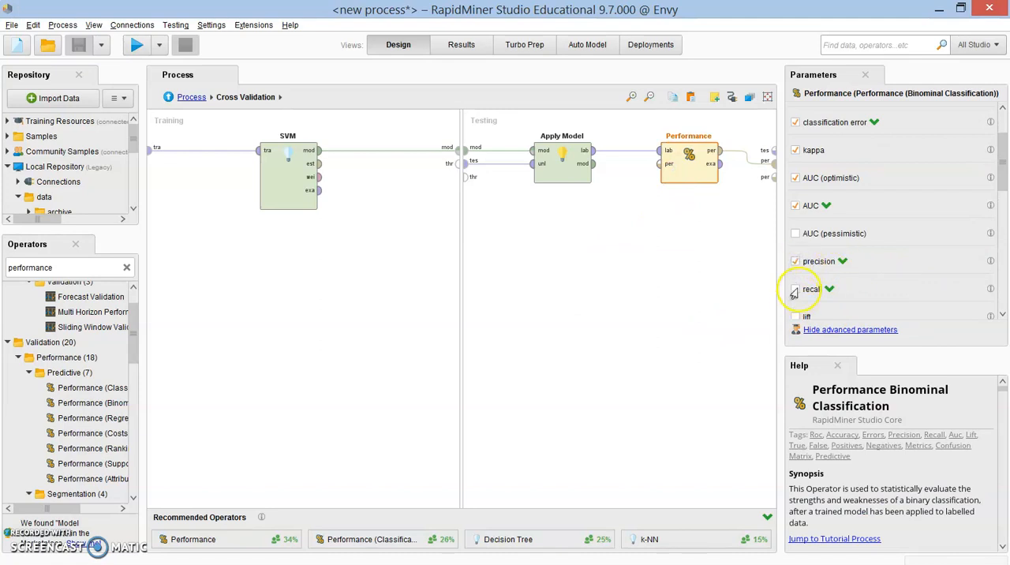
{"action": "left_click", "coordinate": [130, 46]}
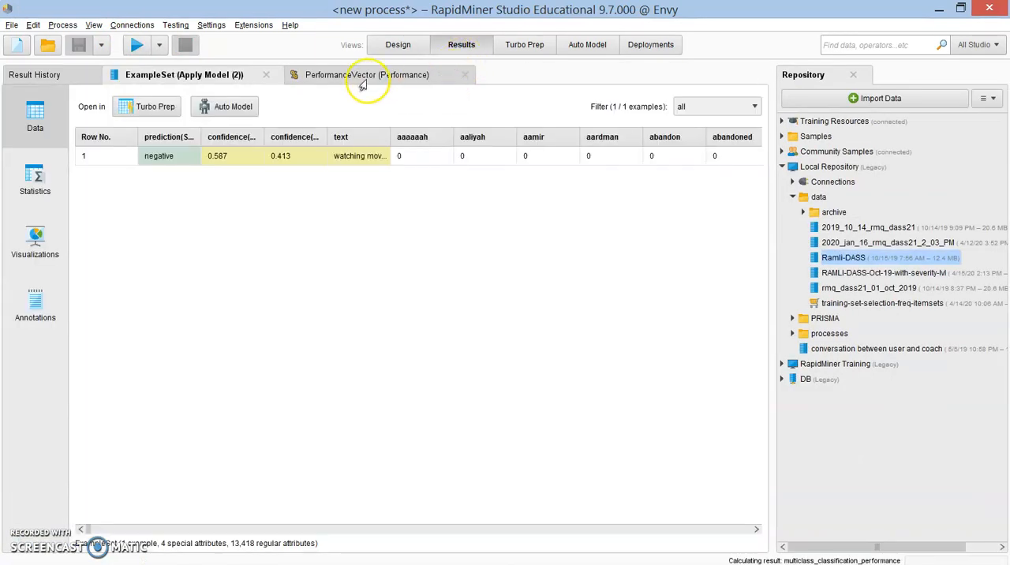
Step: Check the precision, recall and accuracy criteria in the regenerated PerformanceVector results
{"action": "left_click", "coordinate": [362, 78]}
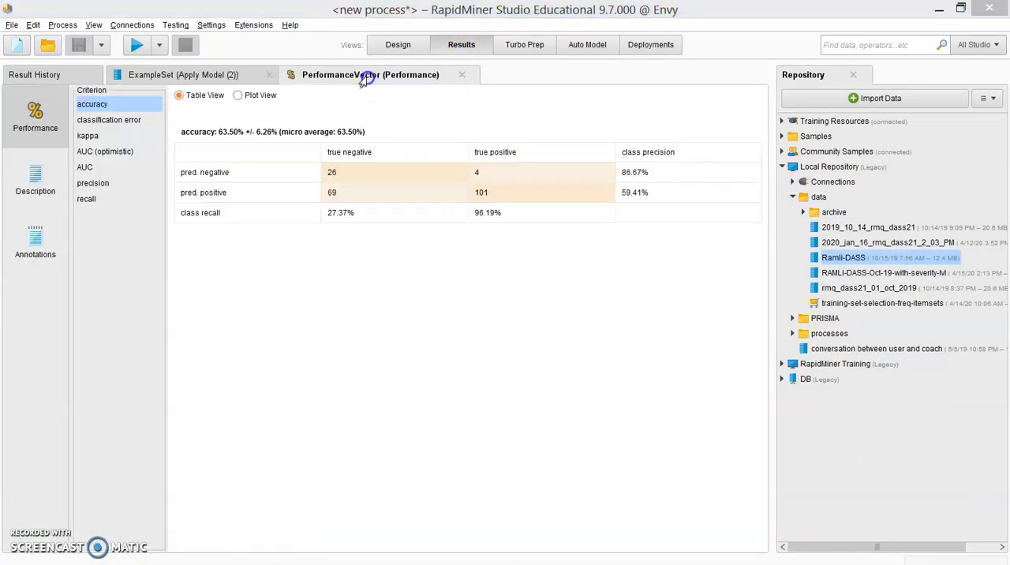
{"action": "left_click", "coordinate": [100, 184]}
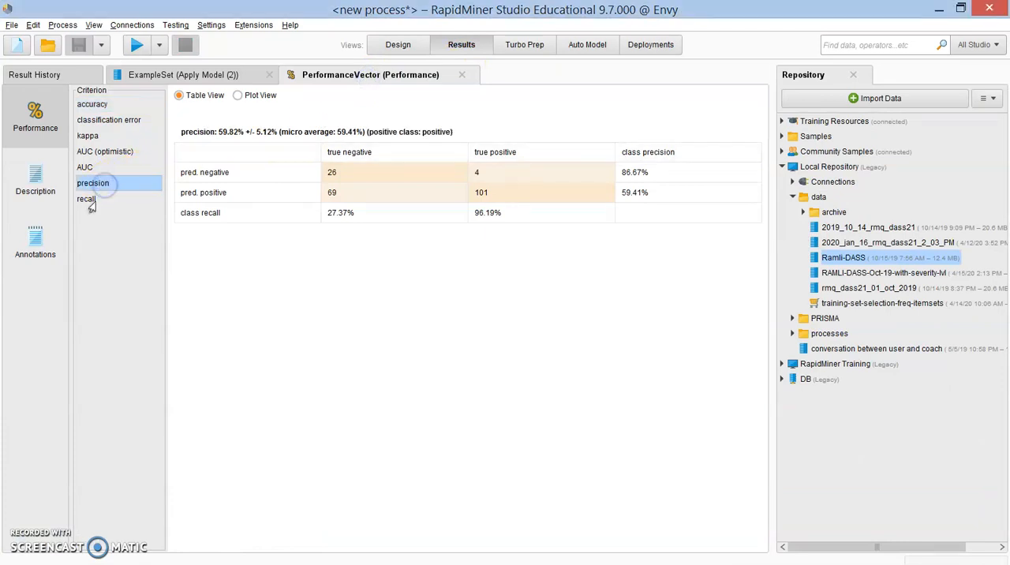
{"action": "left_click", "coordinate": [90, 203]}
{"action": "left_click", "coordinate": [97, 183]}
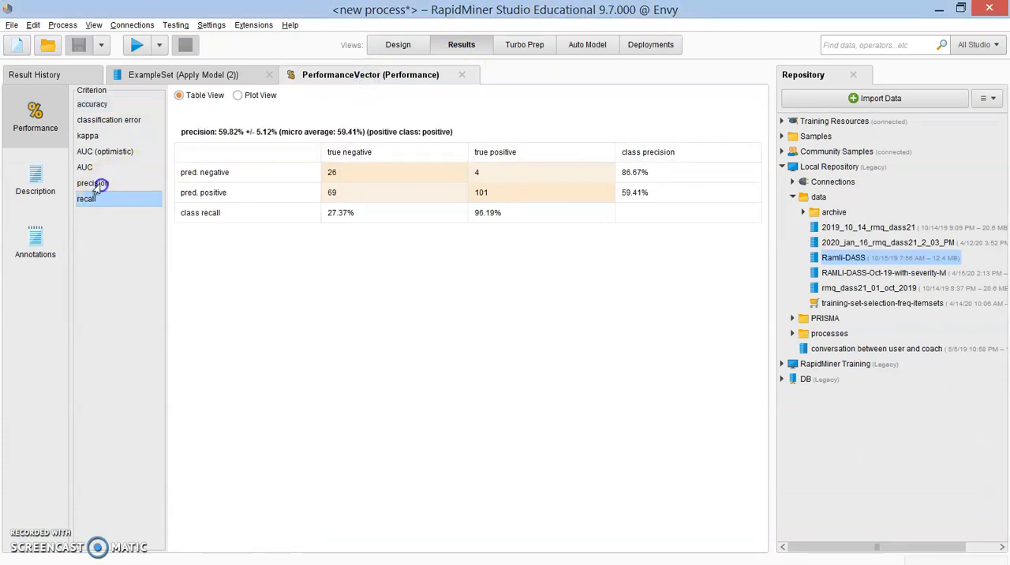
{"action": "left_click", "coordinate": [104, 105]}
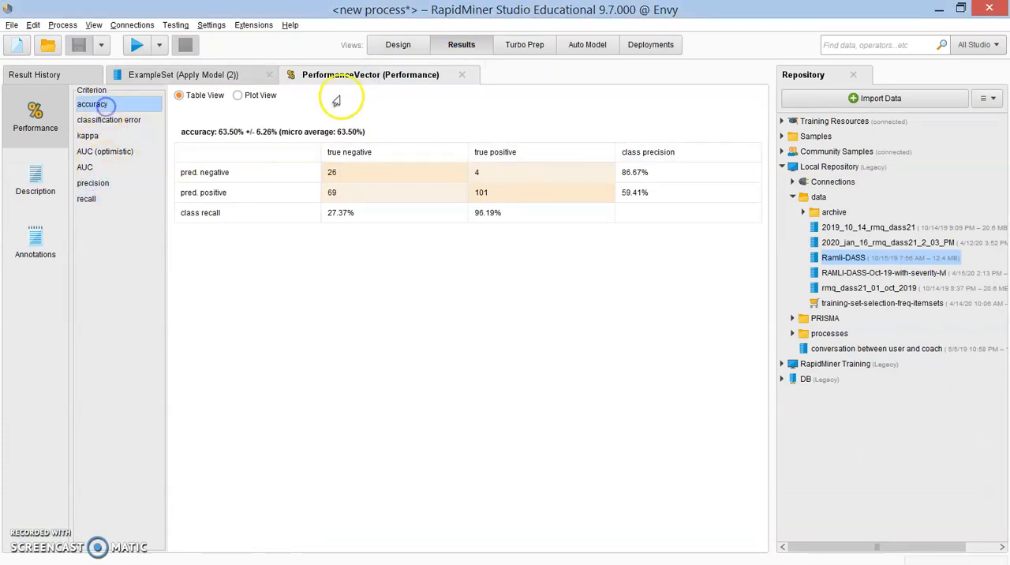
Step: Go back to the main process level in the design and review the whole workflow, including its Outputs note
{"action": "left_click", "coordinate": [398, 44]}
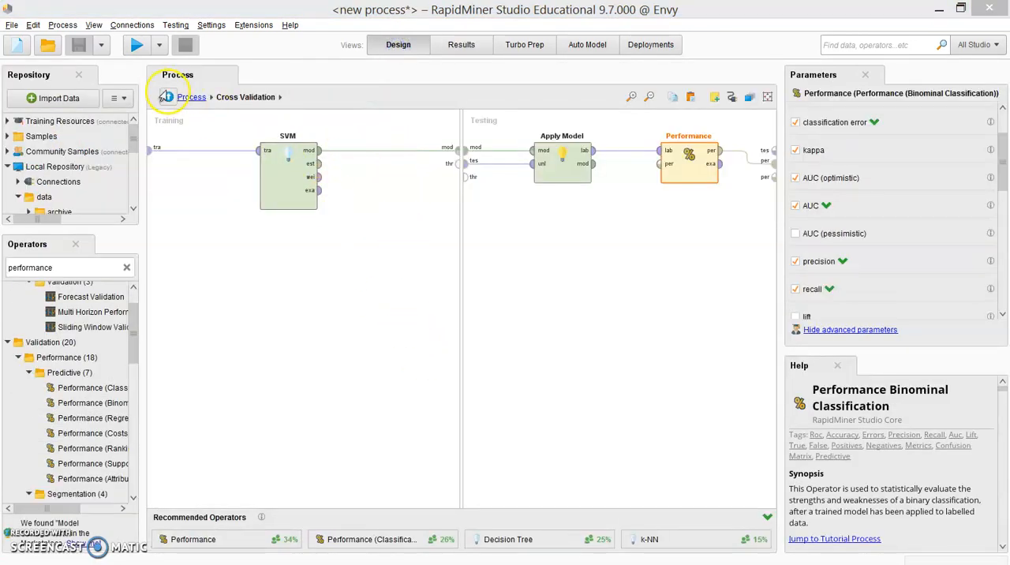
{"action": "left_click", "coordinate": [171, 97]}
{"action": "left_click_drag", "start_coordinate": [301, 497], "coordinate": [265, 503]}
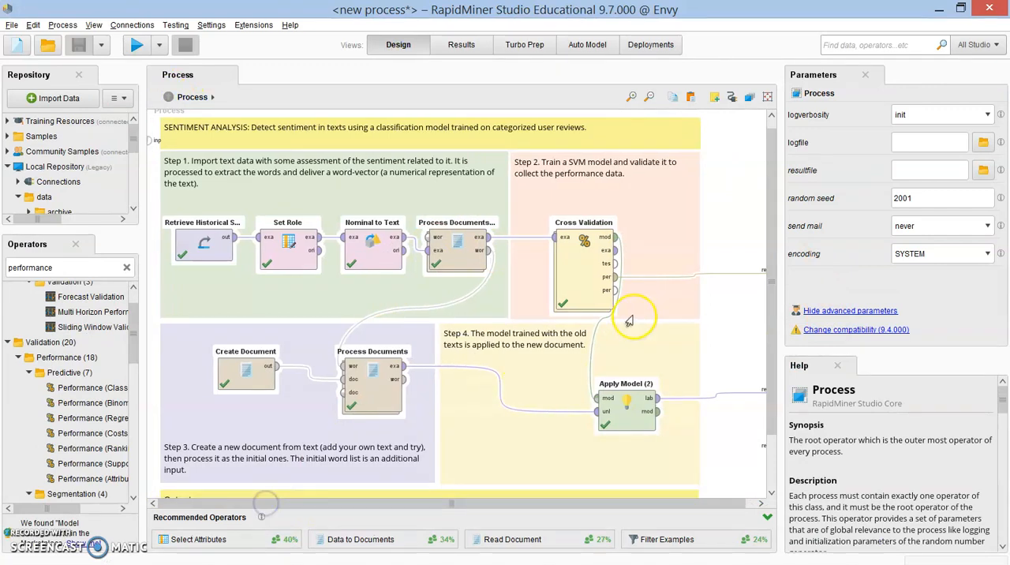
{"action": "scroll", "coordinate": [669, 313], "scroll_direction": "down", "scroll_amount": 2}
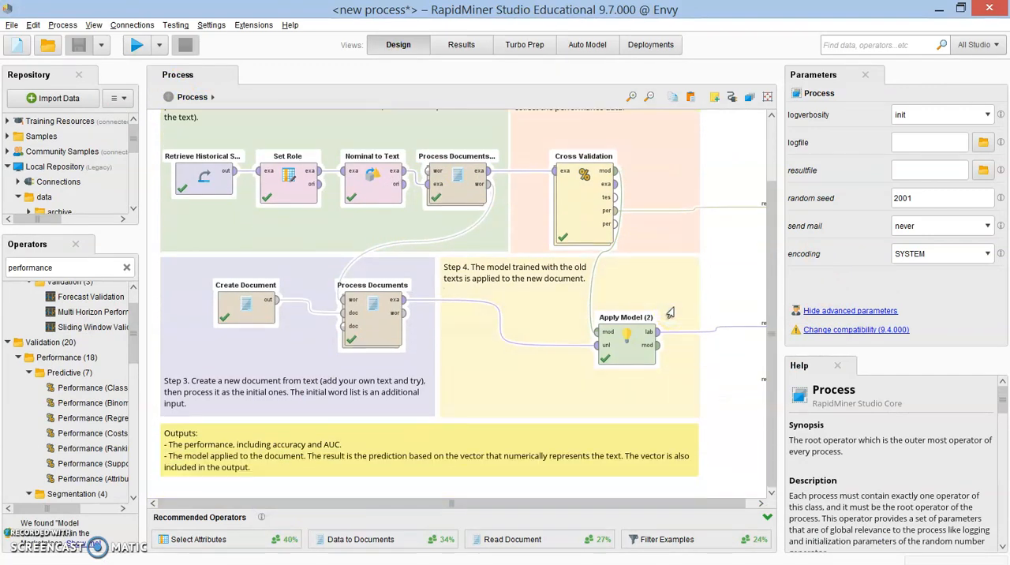
{"action": "scroll", "coordinate": [669, 313], "scroll_direction": "up", "scroll_amount": 2}
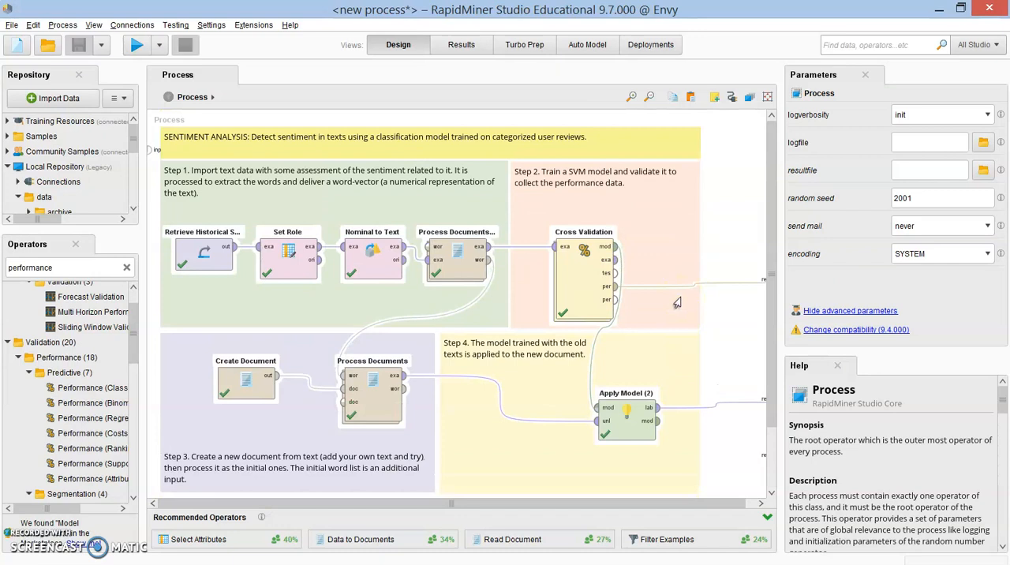